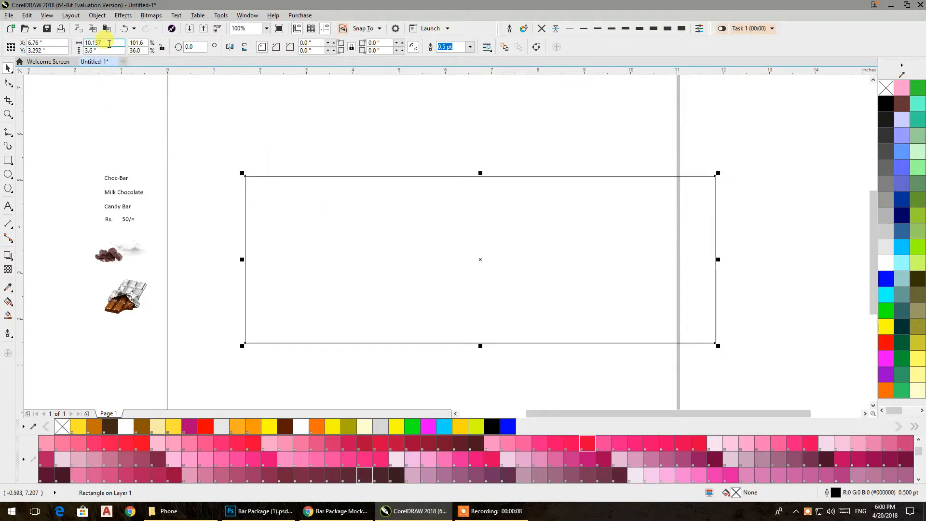
# Resize the rectangle to 10.3 inches wide by 3.6 inches high and centre it on the page
pyautogui.click(218, 114)
pyautogui.click(267, 217)
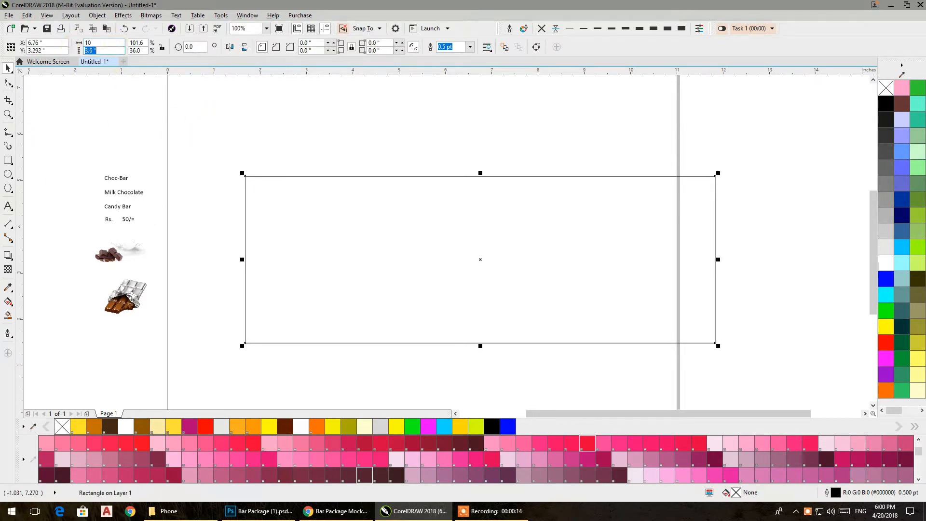
pyautogui.press('Return')
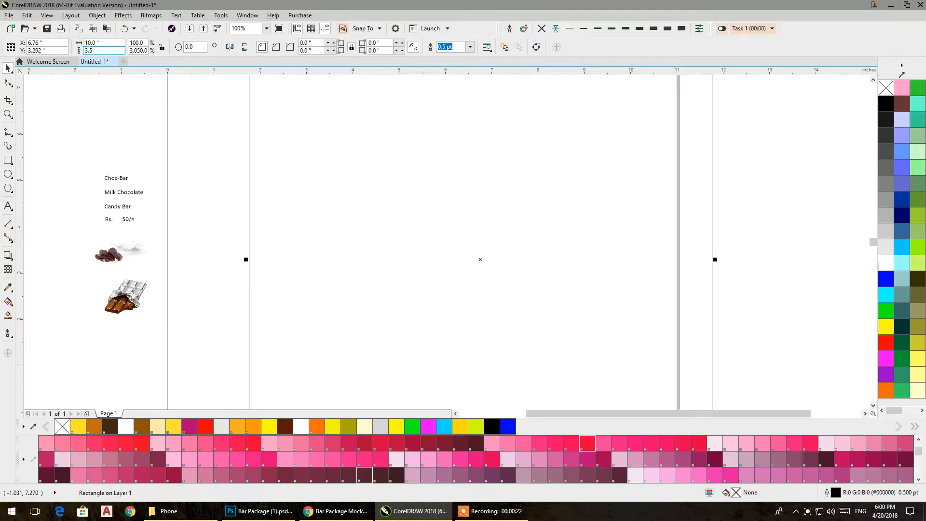
pyautogui.press('Return')
pyautogui.press('p')
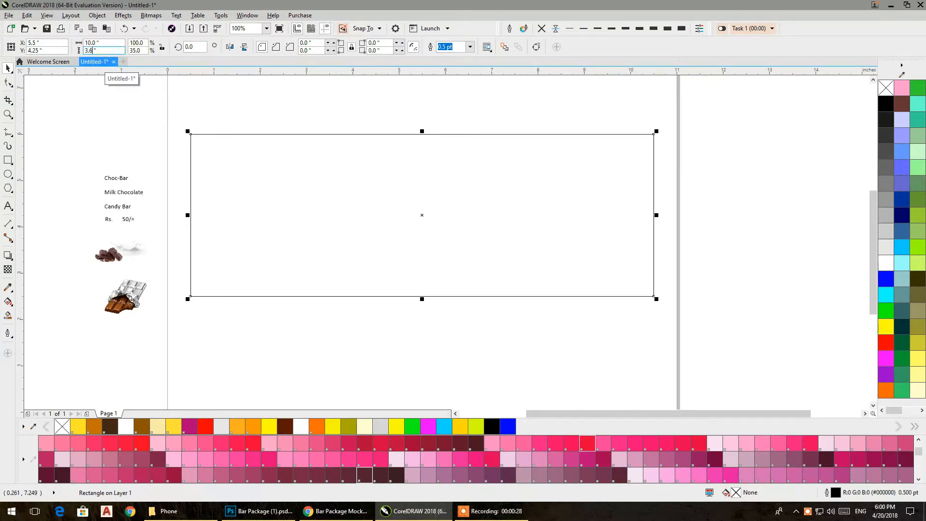
pyautogui.press('Return')
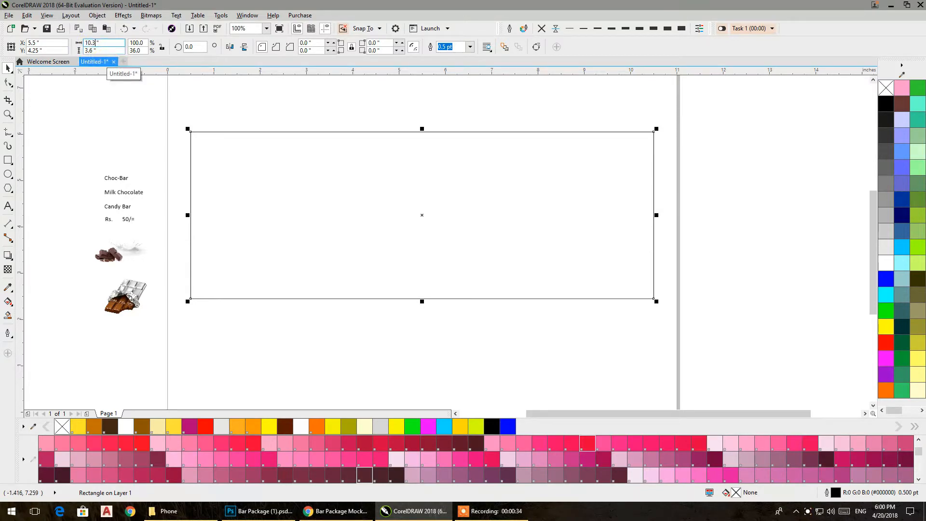
pyautogui.click(103, 62)
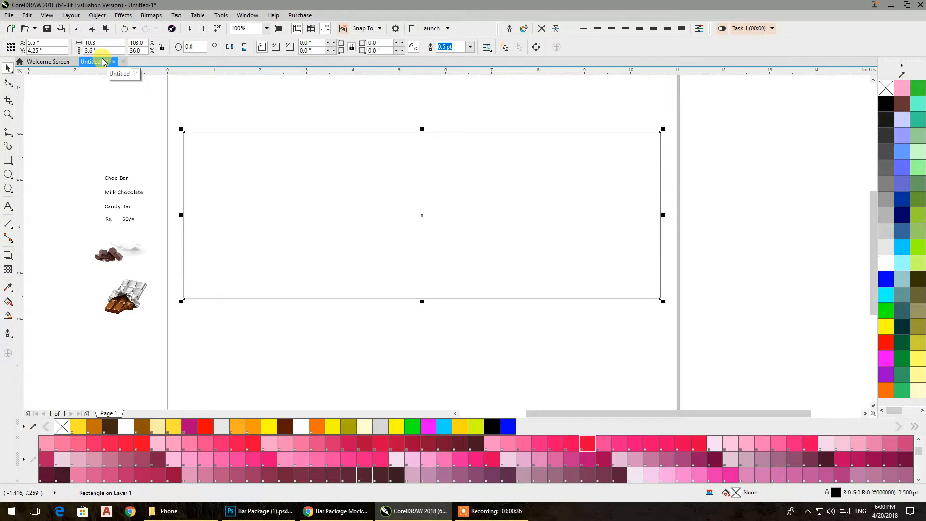
pyautogui.click(328, 106)
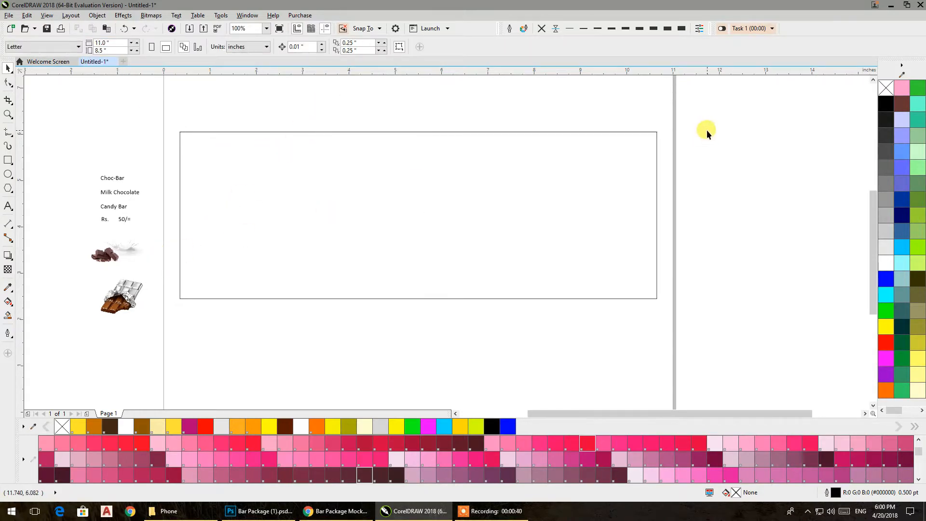
# Apply a vertical fountain fill to the rectangle, from dark brown at its bottom edge through a crimson node to dark maroon at its top edge
pyautogui.click(9, 303)
pyautogui.moveTo(389, 289); pyautogui.dragTo(390, 132)
pyautogui.moveTo(390, 289); pyautogui.dragTo(390, 298)
pyautogui.moveTo(414, 390)
pyautogui.mouseDown()
pyautogui.moveTo(405, 262)
pyautogui.moveTo(389, 245)
pyautogui.mouseUp()
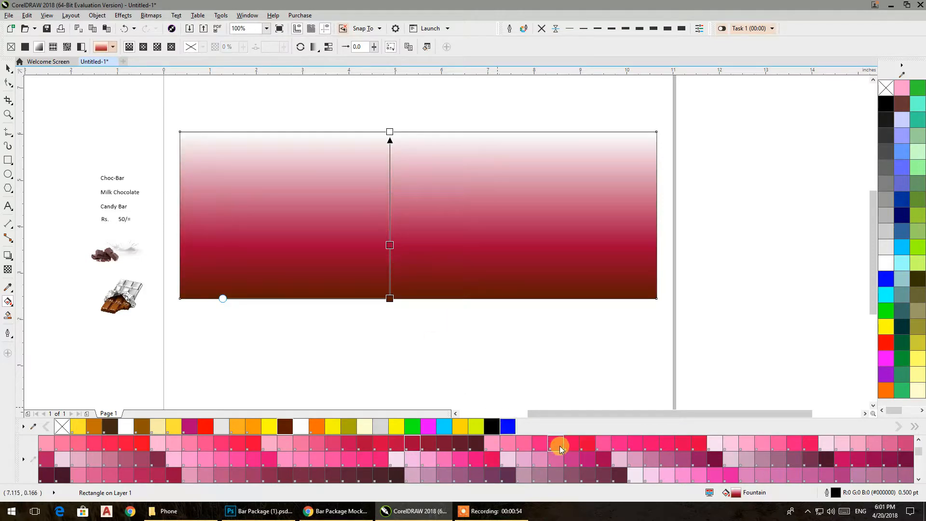
pyautogui.moveTo(476, 443); pyautogui.dragTo(393, 129)
pyautogui.click(475, 311)
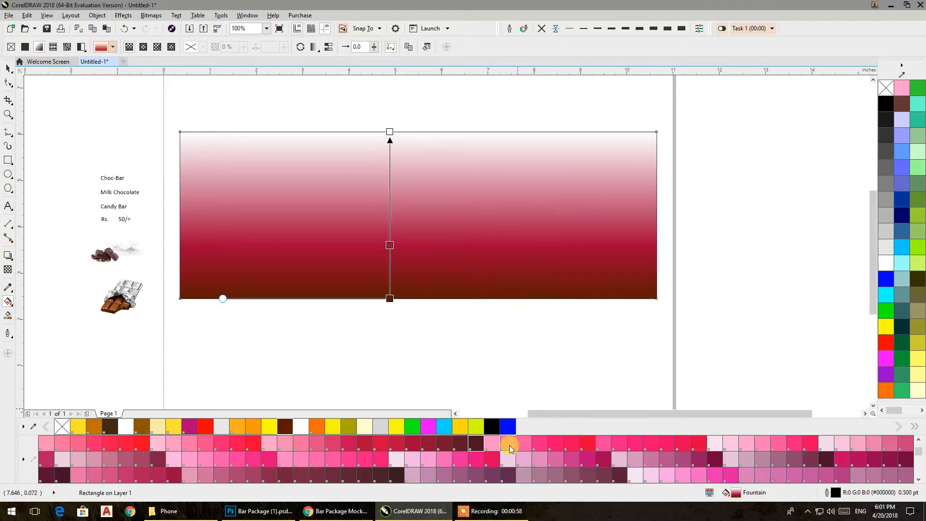
pyautogui.moveTo(476, 442); pyautogui.dragTo(390, 131)
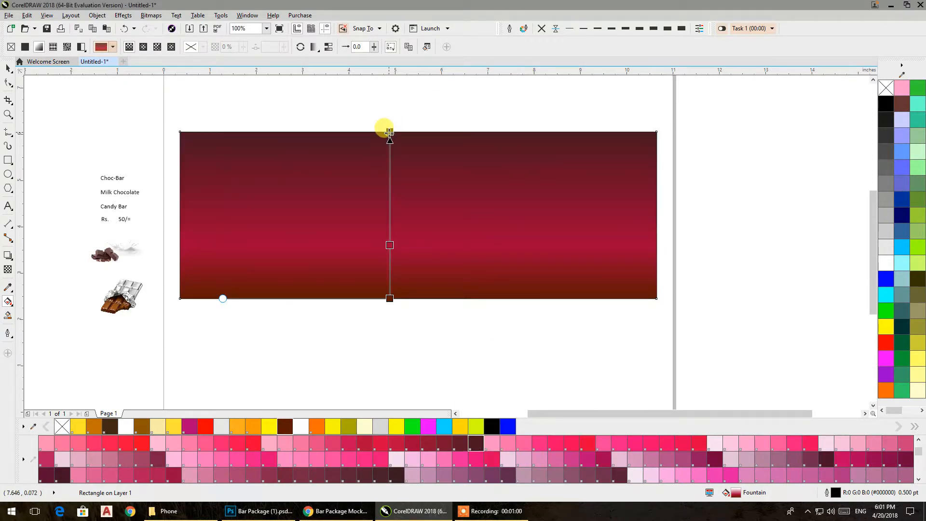
# Move the gradient's crimson node up to 66% and add a dark brown node at 44%
pyautogui.moveTo(390, 245); pyautogui.dragTo(390, 189)
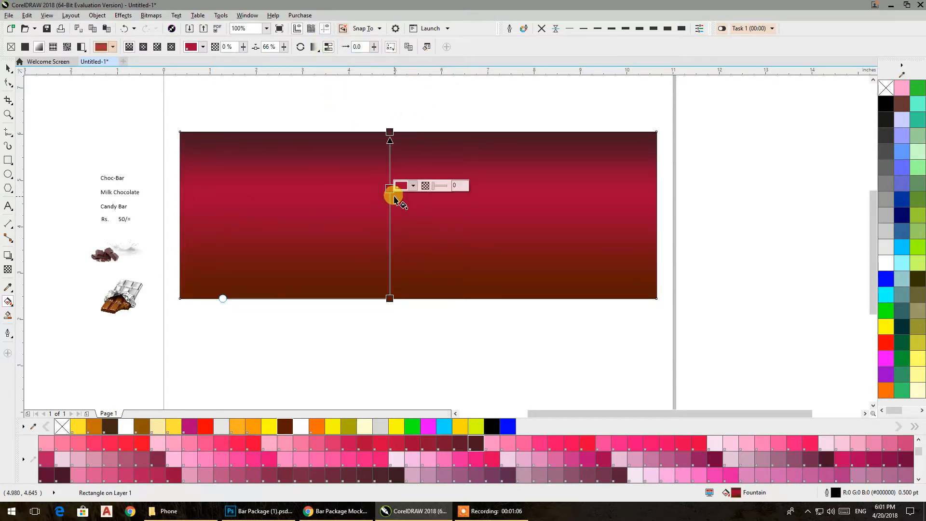
pyautogui.doubleClick(389, 225)
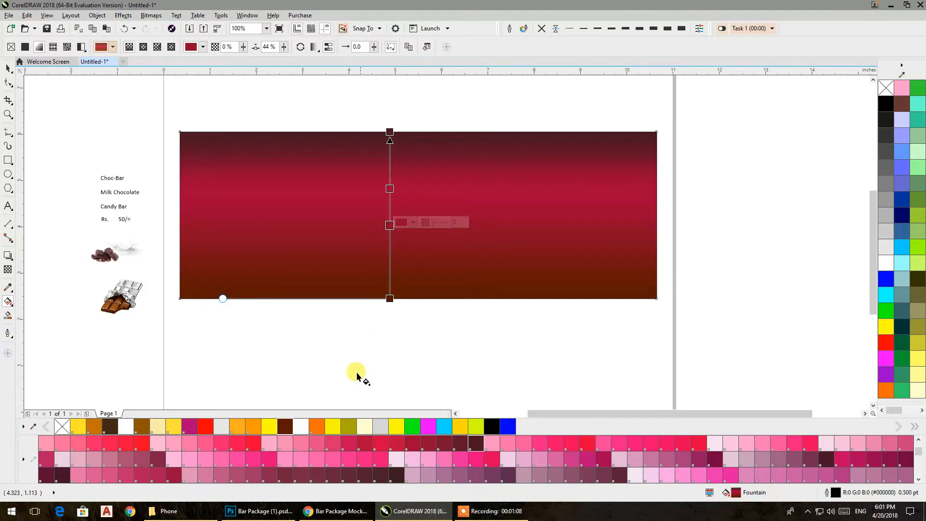
pyautogui.moveTo(306, 396); pyautogui.dragTo(392, 300)
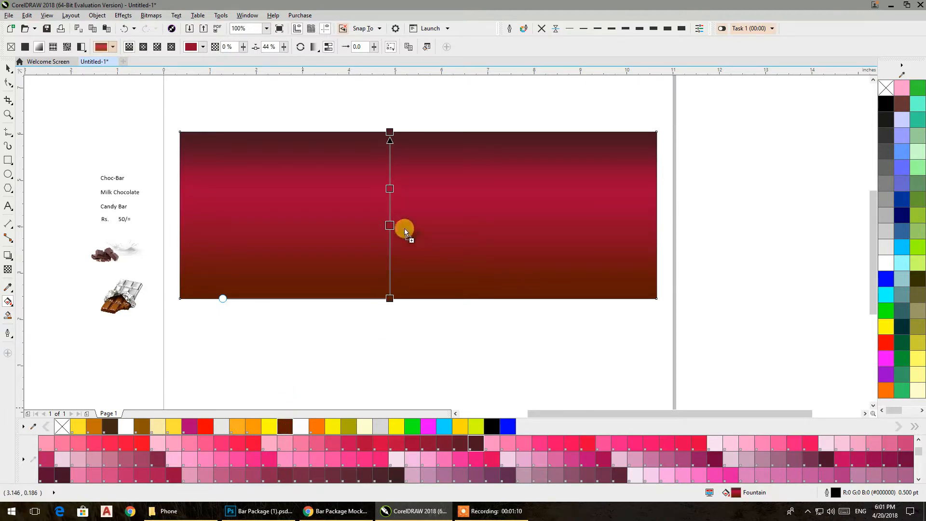
pyautogui.moveTo(391, 224); pyautogui.dragTo(390, 225)
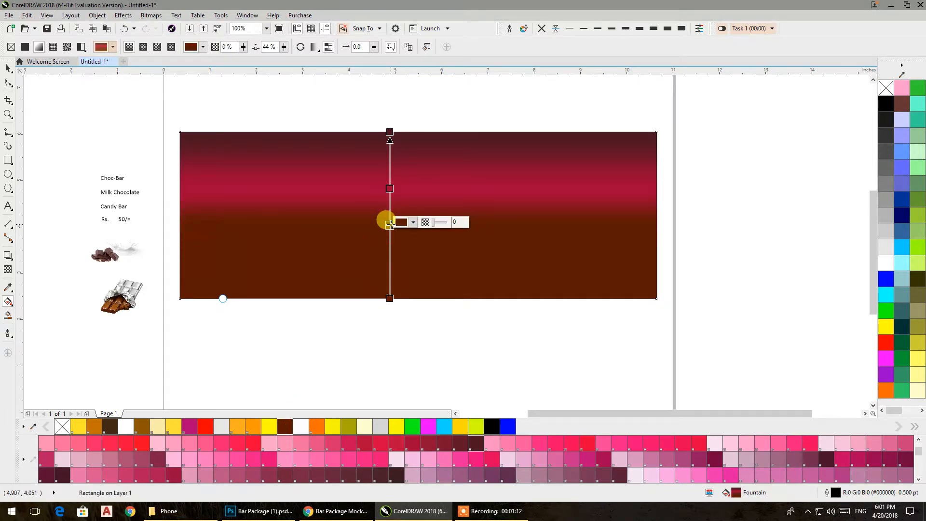
pyautogui.click(380, 149)
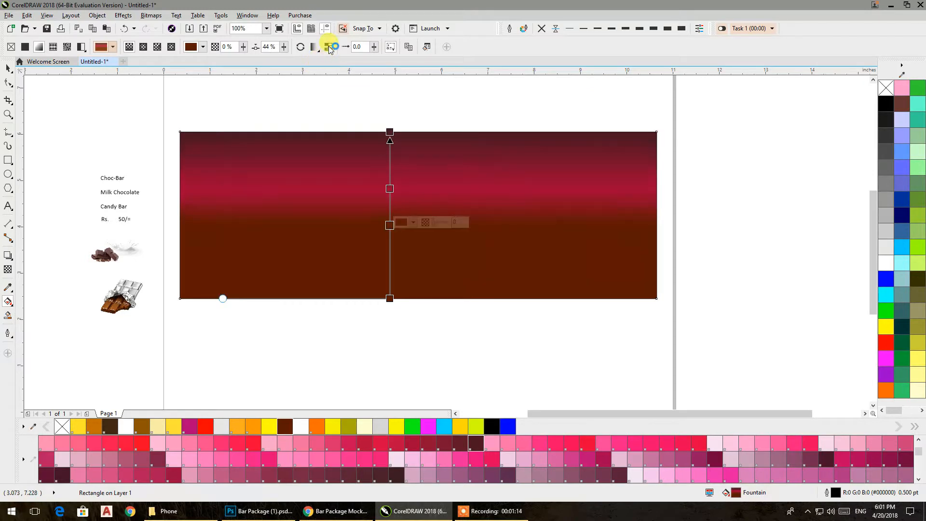
# Shift the gradient's middle brown node to 36% and extend the gradient slightly past the rectangle's top and bottom edges
pyautogui.moveTo(388, 224); pyautogui.dragTo(389, 238)
pyautogui.moveTo(389, 184); pyautogui.dragTo(390, 179)
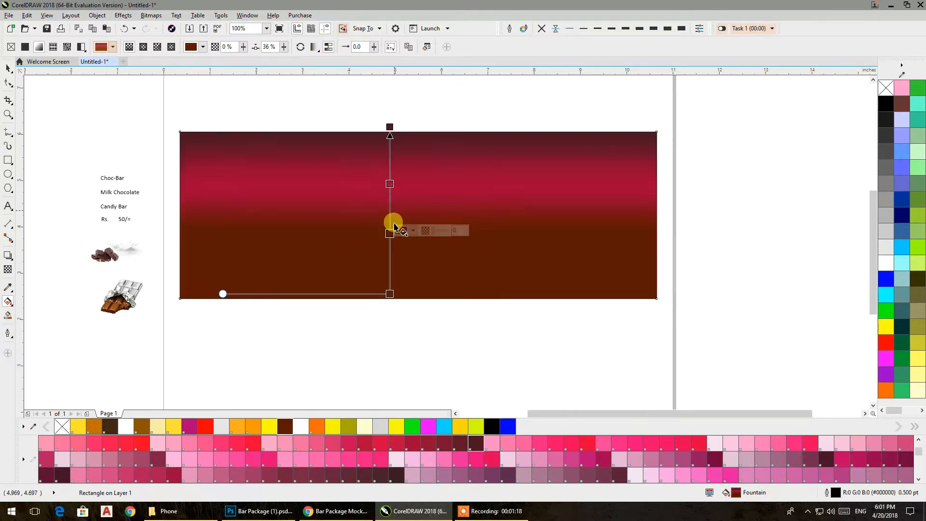
pyautogui.moveTo(392, 293); pyautogui.dragTo(390, 305)
pyautogui.moveTo(390, 125); pyautogui.dragTo(390, 117)
pyautogui.click(6, 69)
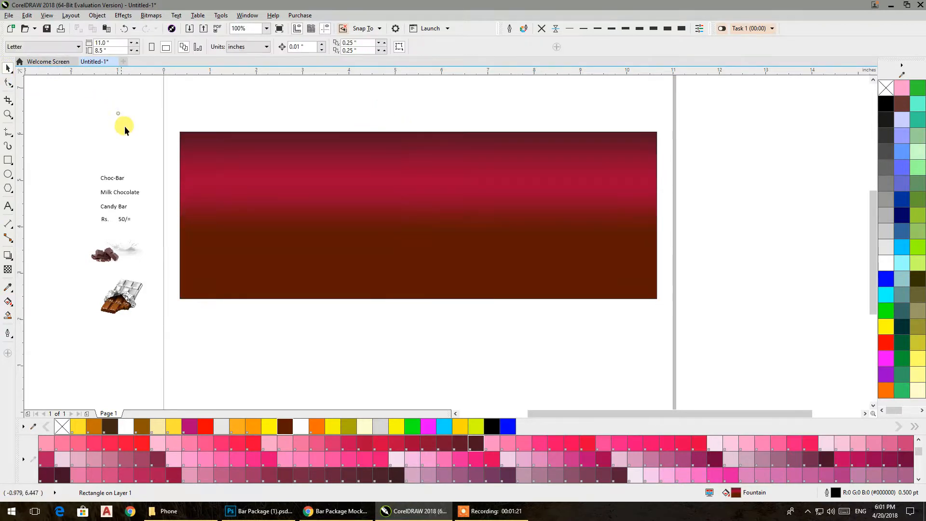
# Enlarge the "Milk Chocolate" text to about 112 pt and centre it on the gradient rectangle
pyautogui.click(135, 192)
pyautogui.moveTo(141, 198); pyautogui.dragTo(238, 271)
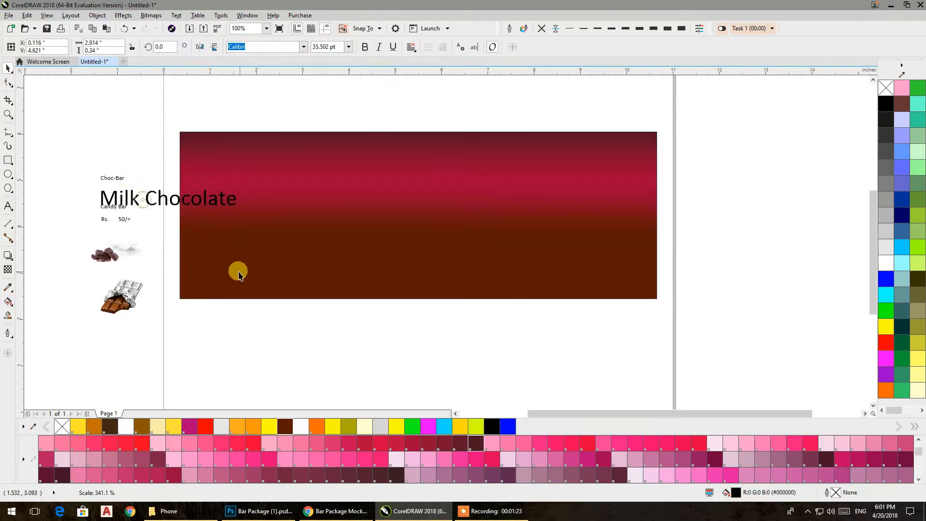
pyautogui.keyDown('shift'); pyautogui.click(240, 247); pyautogui.keyUp('shift')
pyautogui.press('c')
pyautogui.press('e')
pyautogui.click(341, 324)
pyautogui.click(352, 213)
pyautogui.moveTo(347, 205); pyautogui.dragTo(235, 177)
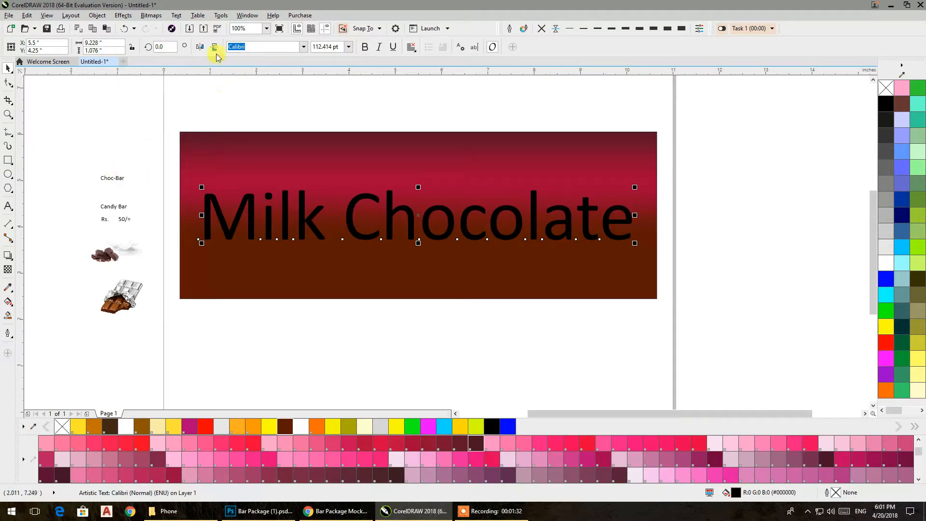
# Rotate the "Milk Chocolate" text counterclockwise by about 9.6 degrees and set its font to Chopin Script
pyautogui.click(302, 208)
pyautogui.moveTo(200, 242); pyautogui.dragTo(209, 276)
pyautogui.click(304, 46)
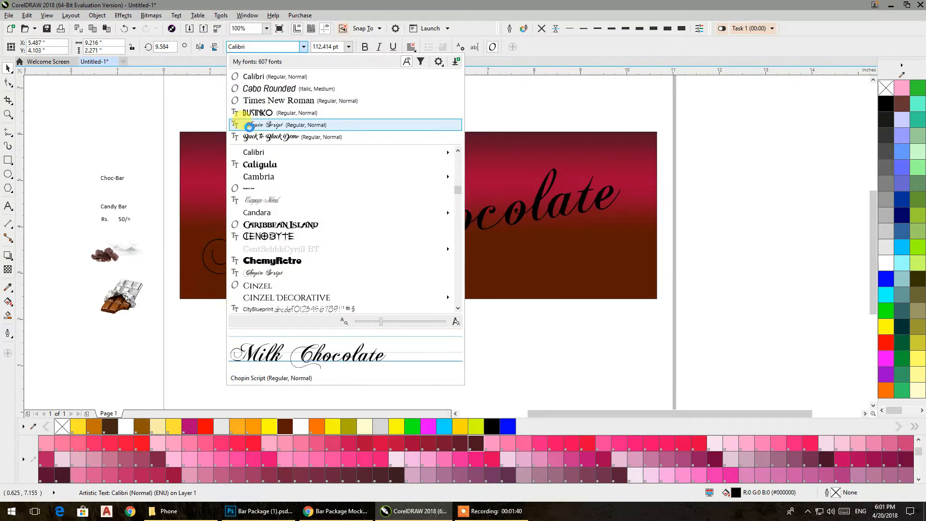
pyautogui.click(249, 127)
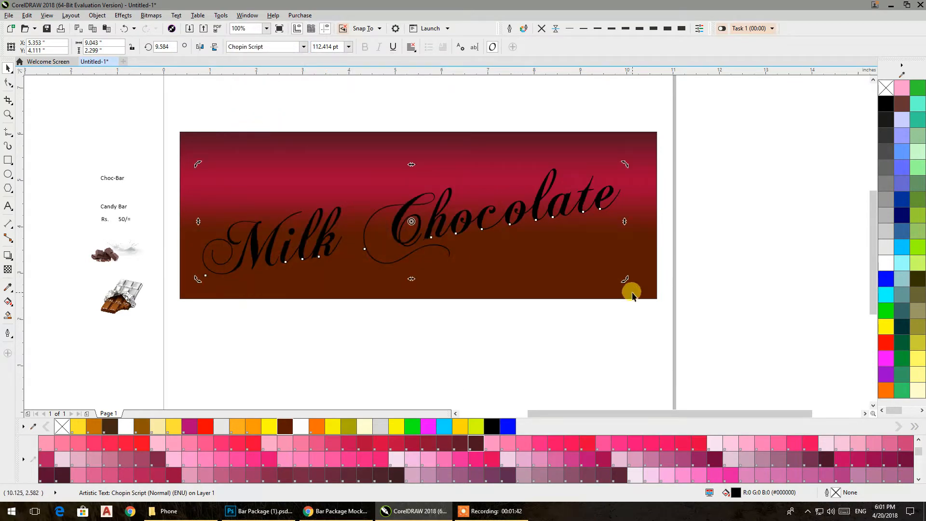
# Enlarge the "Milk Chocolate" text slightly to about 114.5 pt and fill it with white
pyautogui.click(533, 215)
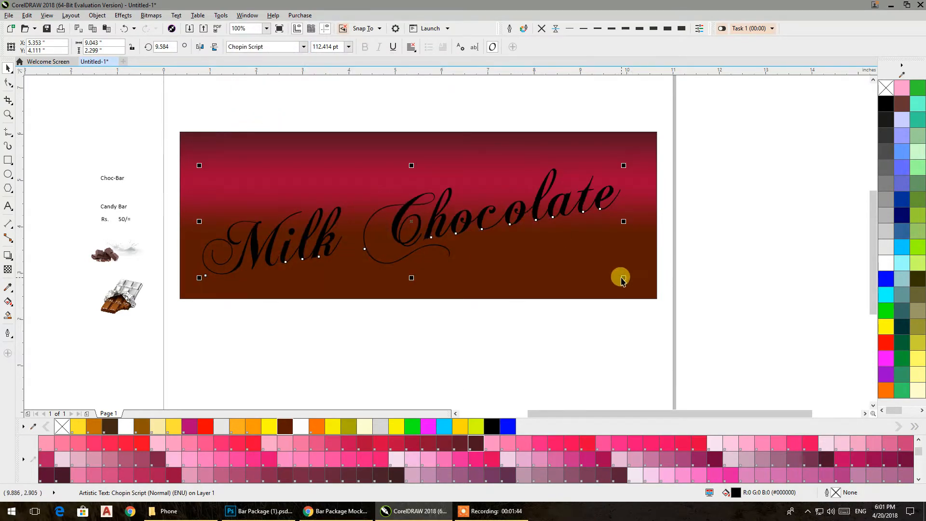
pyautogui.moveTo(625, 279); pyautogui.dragTo(624, 276)
pyautogui.click(902, 263)
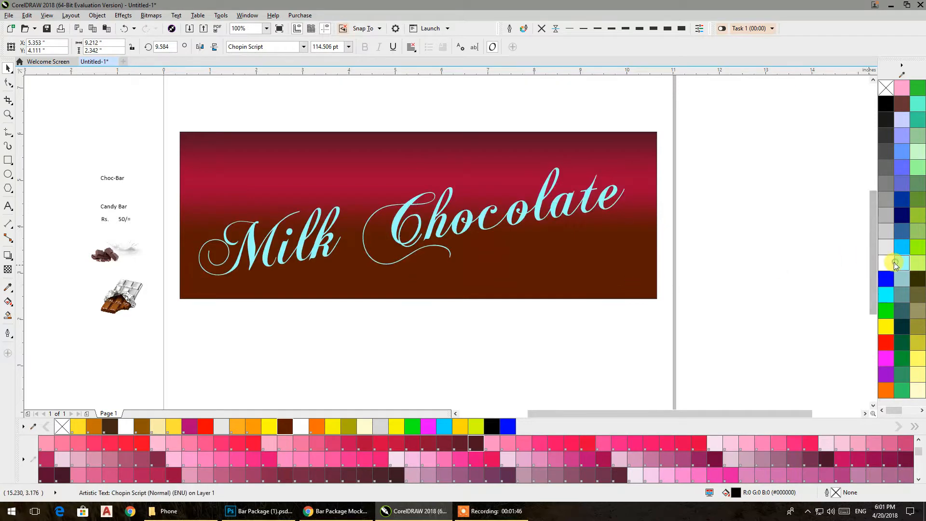
pyautogui.click(569, 213)
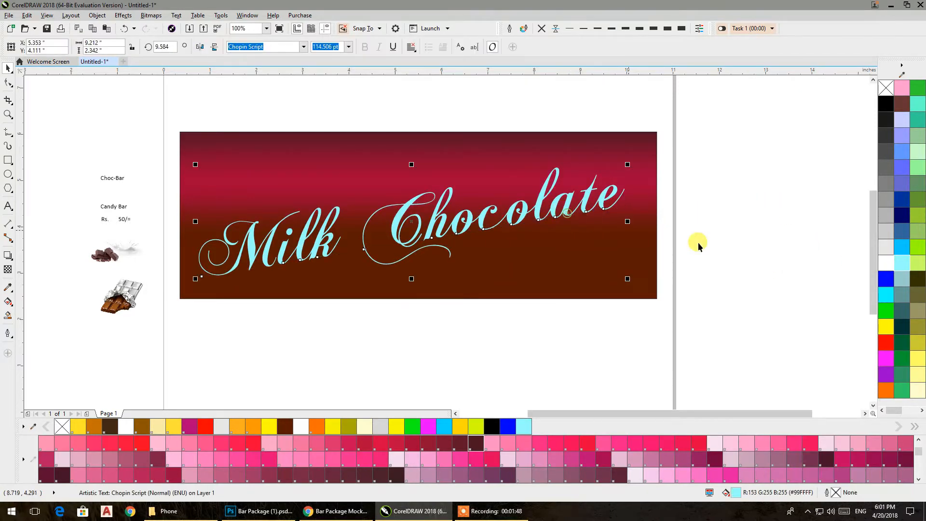
pyautogui.click(886, 263)
pyautogui.click(770, 227)
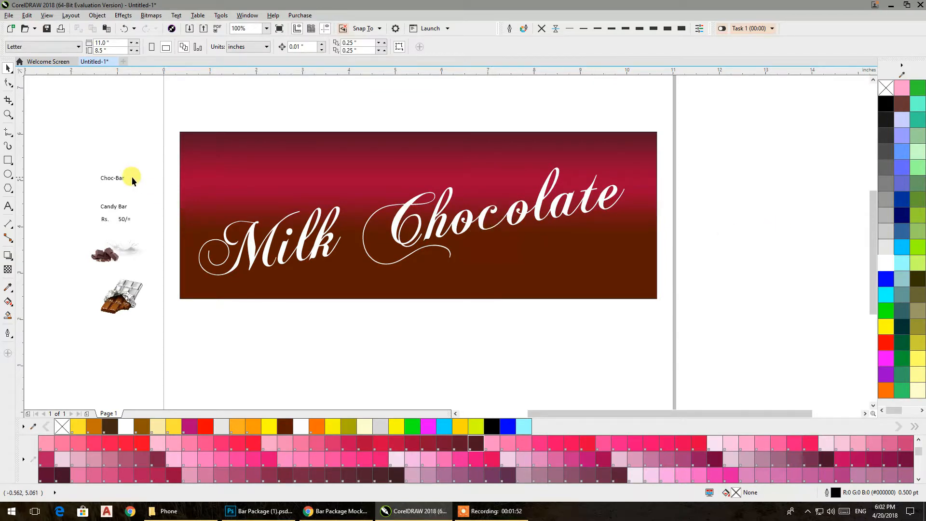
# Place the "Choc-Bar" text in the rectangle's upper-left corner, set it in Back to Black Demo and enlarge it to about 44 pt
pyautogui.moveTo(117, 178); pyautogui.dragTo(229, 161)
pyautogui.click(304, 47)
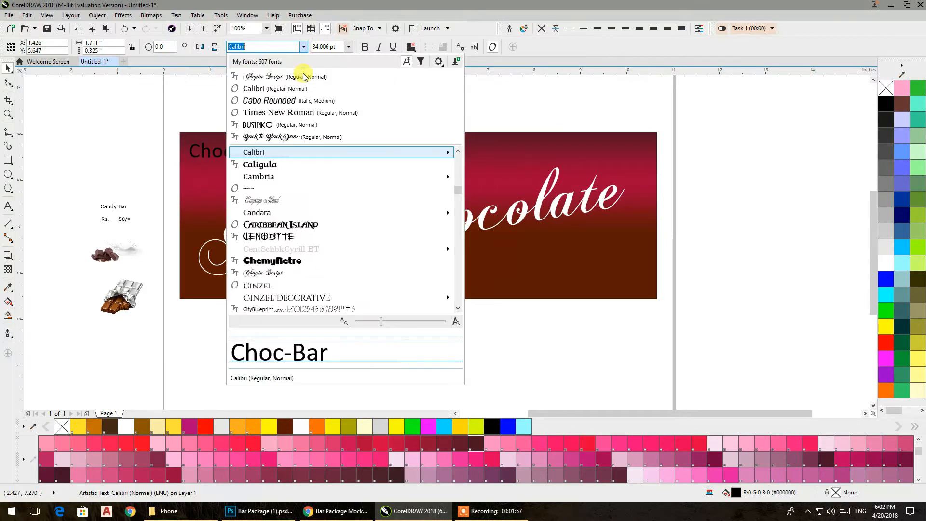
pyautogui.click(260, 136)
pyautogui.moveTo(285, 170); pyautogui.dragTo(314, 194)
pyautogui.click(200, 302)
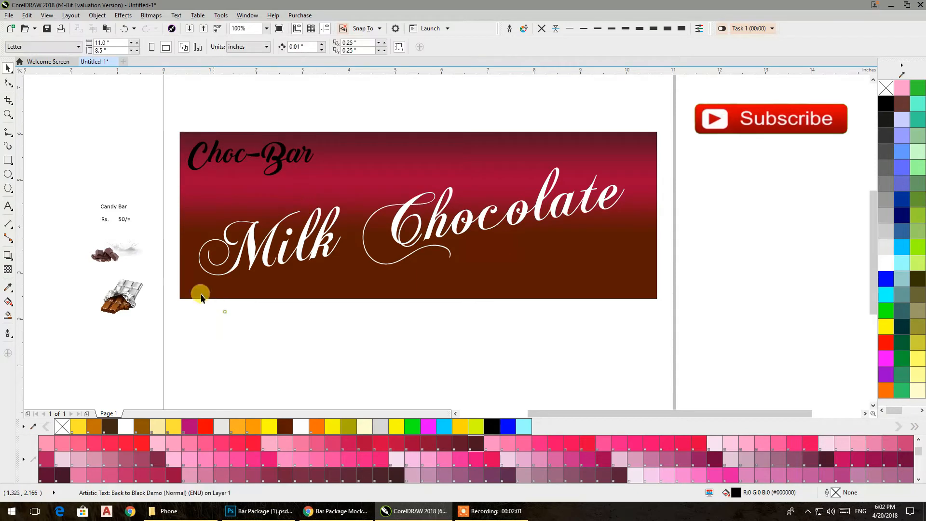
# Enlarge the "Candy Bar" text to about 34.5 pt, place it in the rectangle's lower-right corner and set its font to Back to Black Demo
pyautogui.click(124, 206)
pyautogui.moveTo(131, 212); pyautogui.dragTo(596, 274)
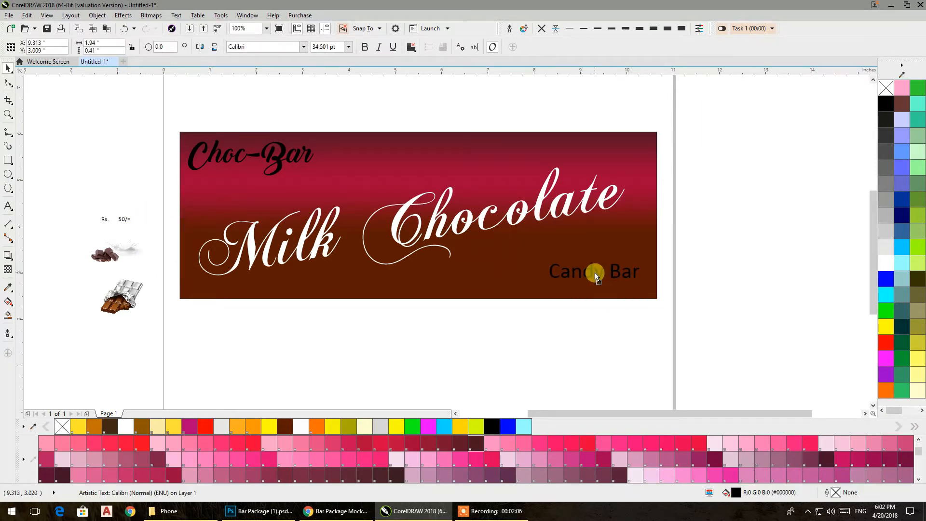
pyautogui.click(703, 337)
pyautogui.moveTo(747, 377); pyautogui.dragTo(502, 250)
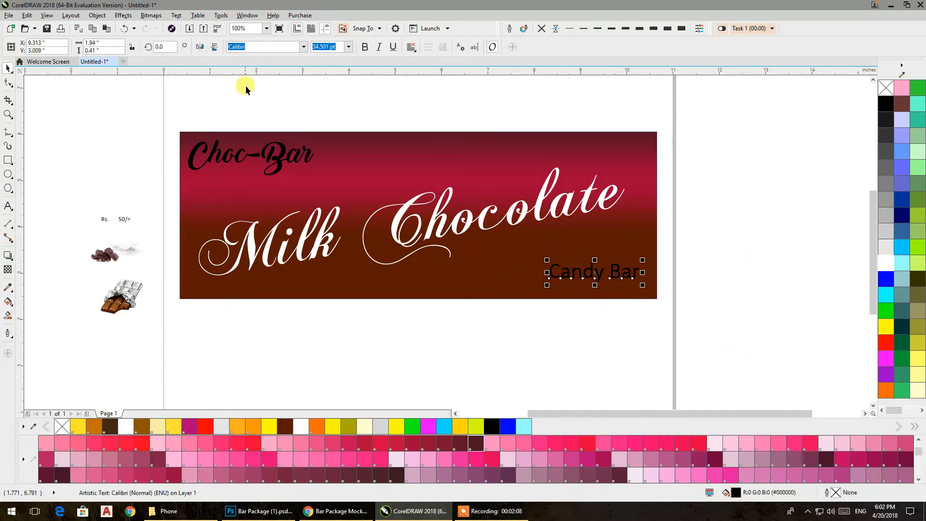
pyautogui.click(304, 46)
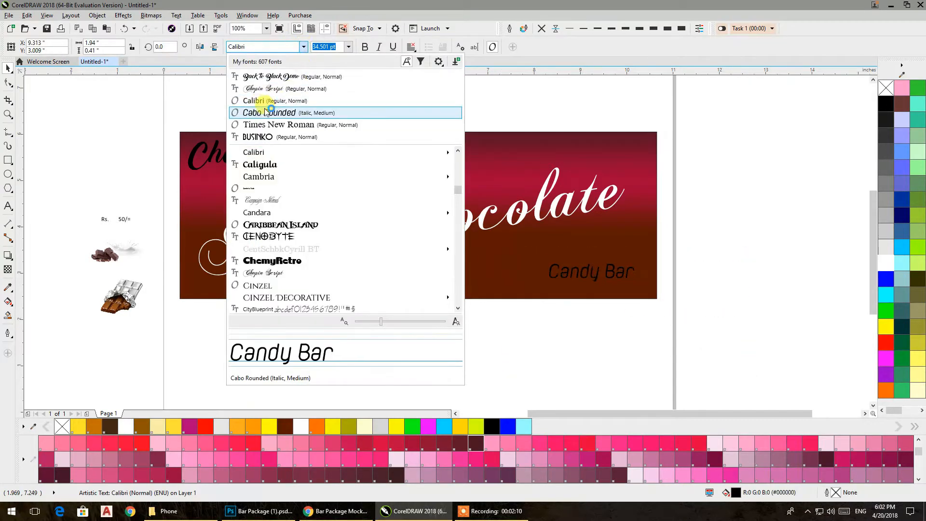
pyautogui.click(262, 77)
pyautogui.moveTo(552, 271); pyautogui.dragTo(540, 271)
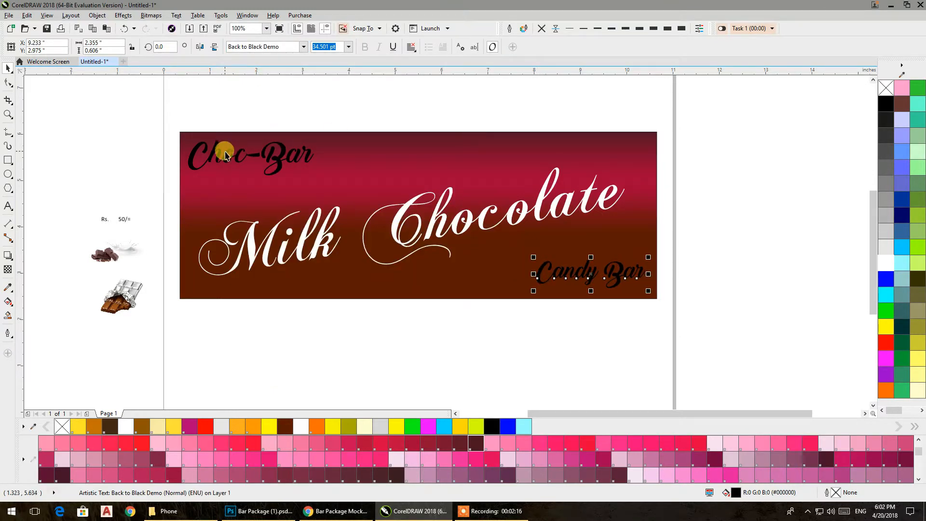
# Set the "Candy Bar" and "Choc-Bar" texts to 24 pt and reposition them near their corners of the rectangle
pyautogui.click(348, 47)
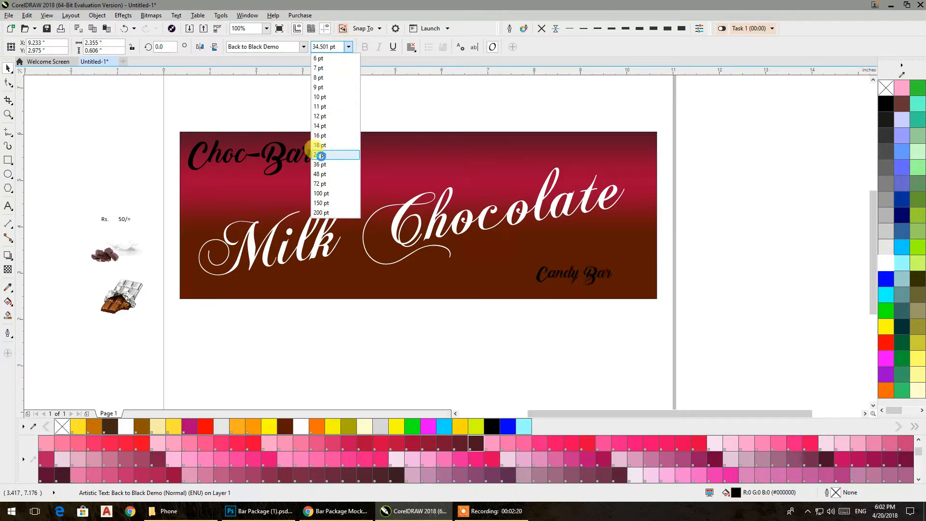
pyautogui.click(265, 175)
pyautogui.click(277, 161)
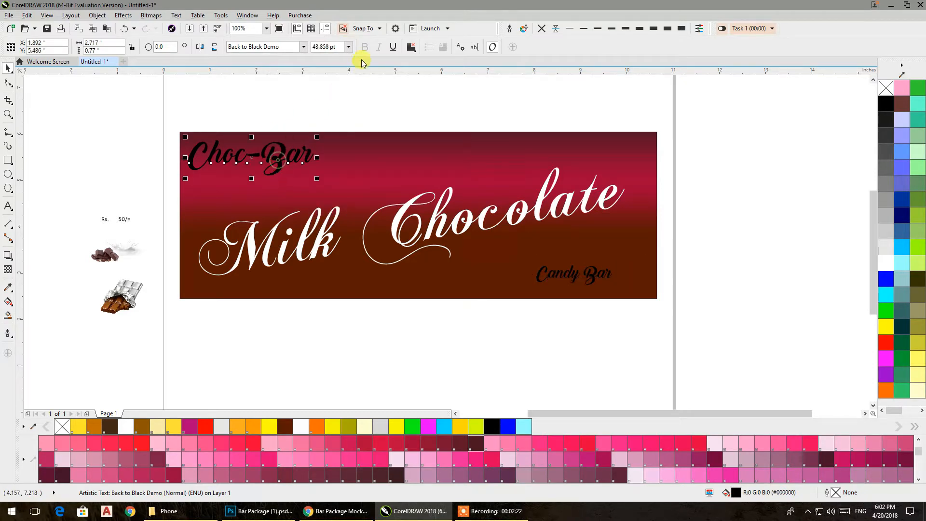
pyautogui.click(348, 47)
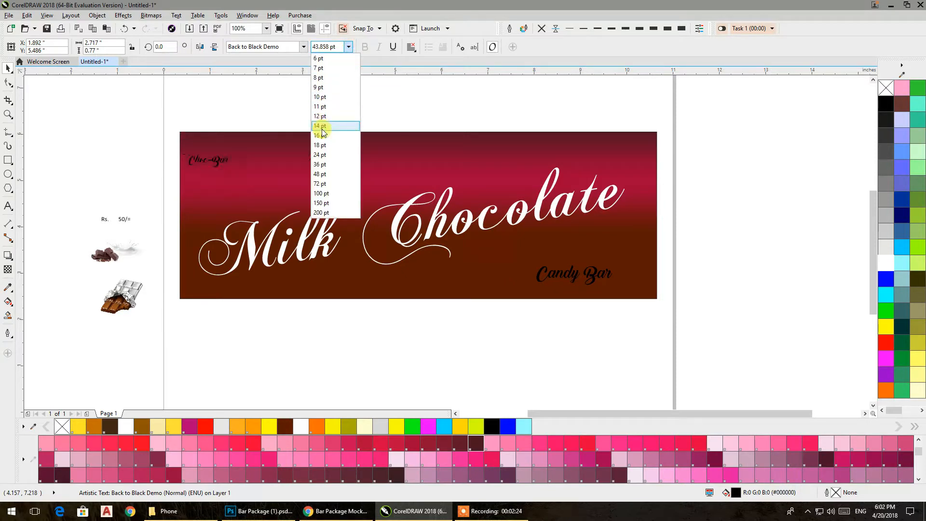
pyautogui.click(319, 154)
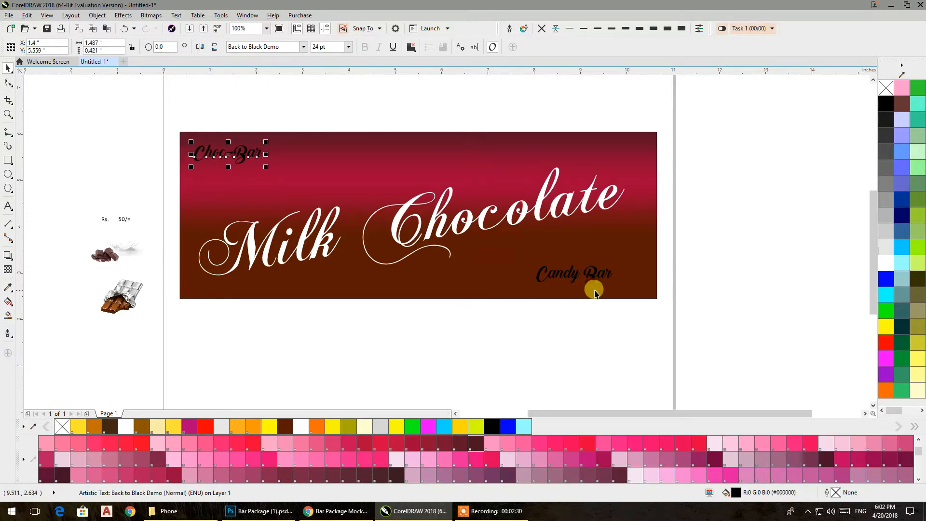
pyautogui.moveTo(592, 280); pyautogui.dragTo(603, 278)
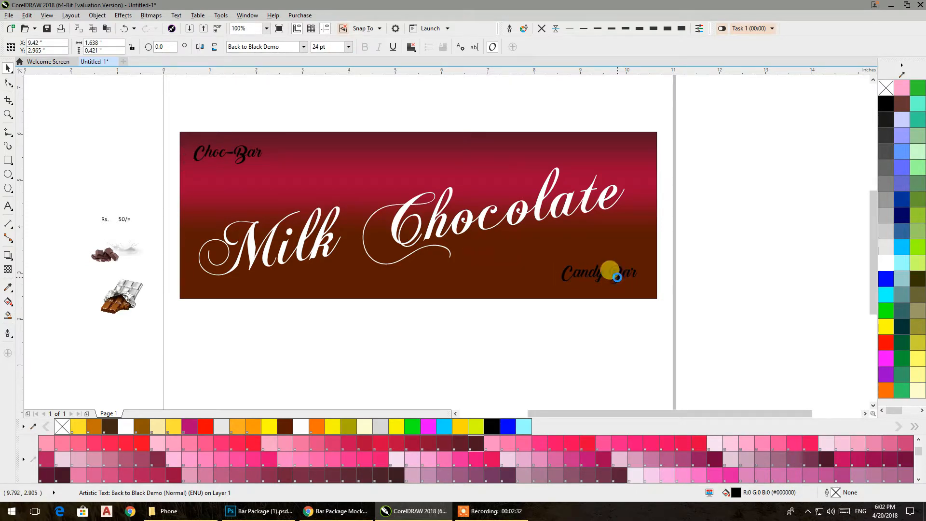
# Enlarge the "Choc-Bar" text in the rectangle's upper-left corner to about 56 pt
pyautogui.moveTo(161, 98); pyautogui.dragTo(339, 209)
pyautogui.moveTo(266, 167); pyautogui.dragTo(359, 221)
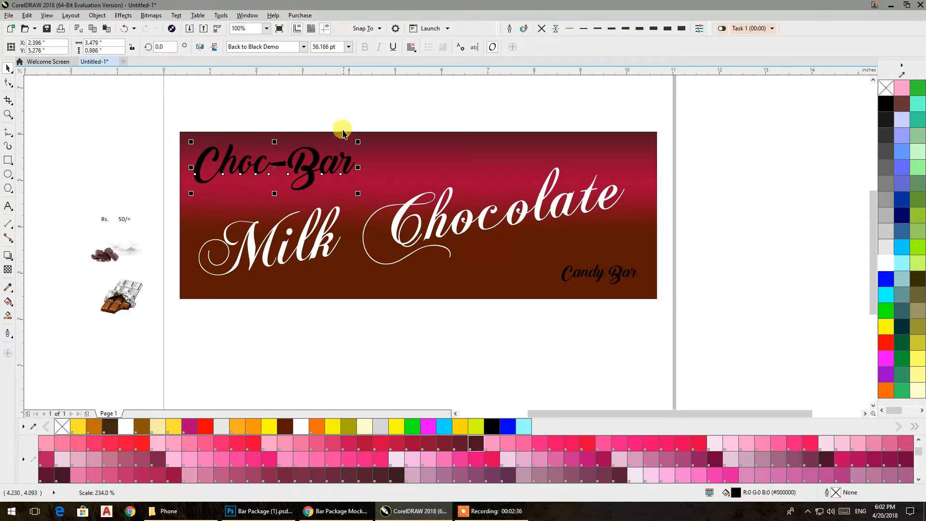
pyautogui.click(351, 99)
# Move the wrapped chocolate bar image onto the right part of the rectangle, enlarge it and PowerClip it inside the rectangle
pyautogui.moveTo(126, 302); pyautogui.dragTo(398, 299)
pyautogui.moveTo(622, 145); pyautogui.dragTo(649, 123)
pyautogui.rightClick(627, 163)
pyautogui.click(634, 171)
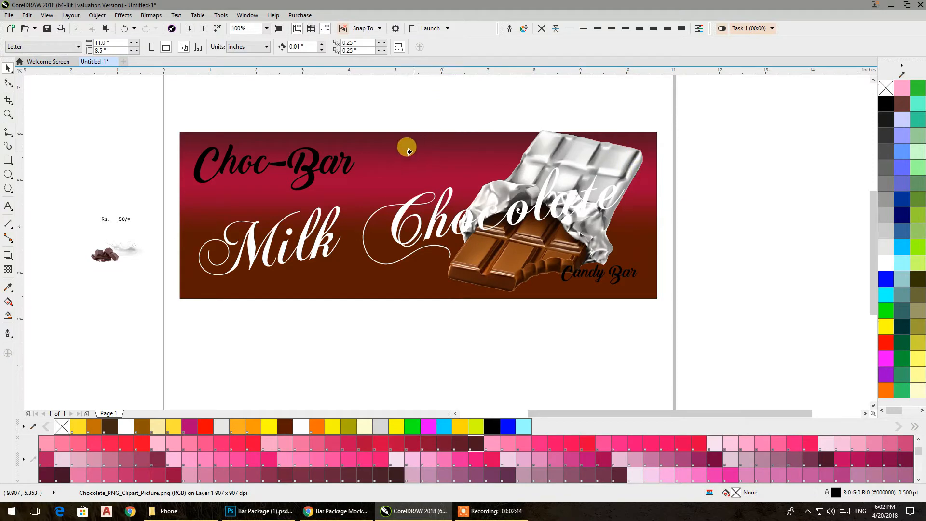
pyautogui.click(408, 151)
# Edit the PowerClip contents to enlarge the chocolate bar image to about 5.1 in wide and shift it past the rectangle's right edge
pyautogui.keyDown('ctrl'); pyautogui.click(465, 154); pyautogui.keyUp('ctrl')
pyautogui.moveTo(544, 166); pyautogui.dragTo(579, 166)
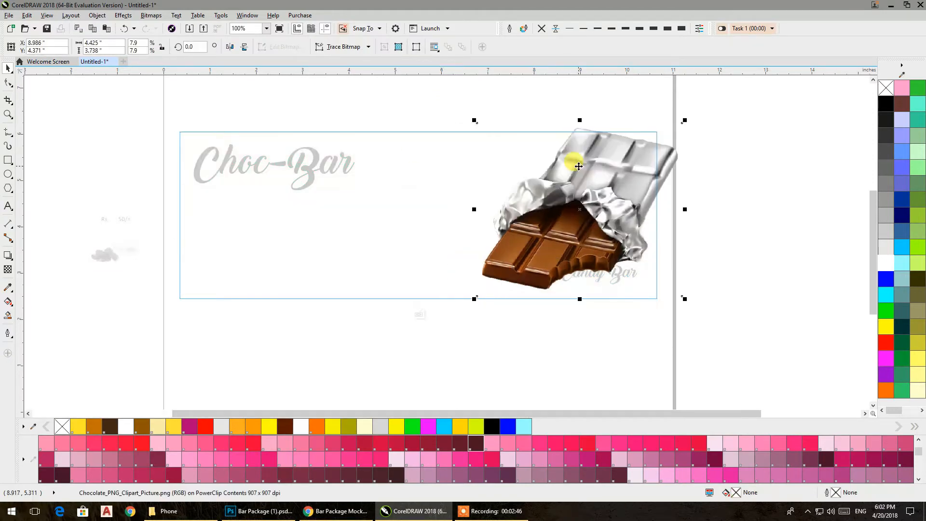
pyautogui.moveTo(475, 298); pyautogui.dragTo(468, 304)
pyautogui.moveTo(612, 213); pyautogui.dragTo(621, 219)
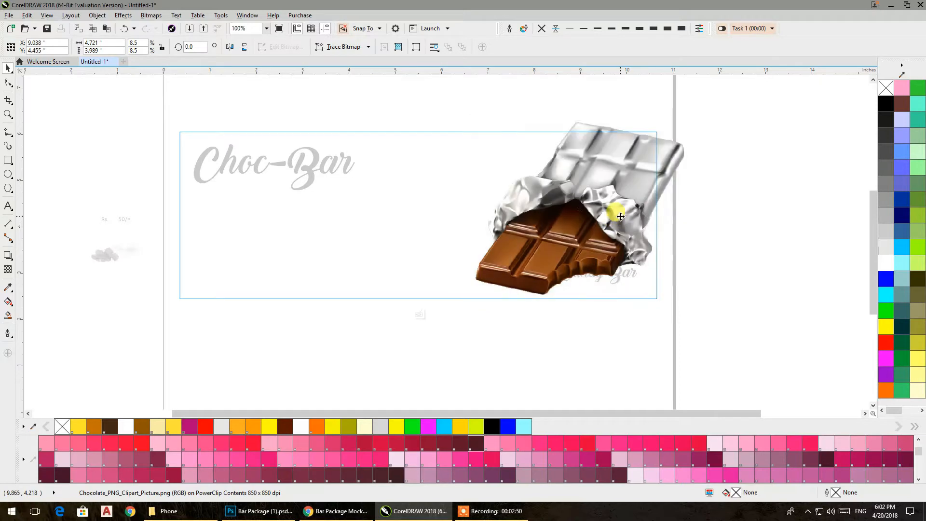
pyautogui.moveTo(467, 306); pyautogui.dragTo(470, 309)
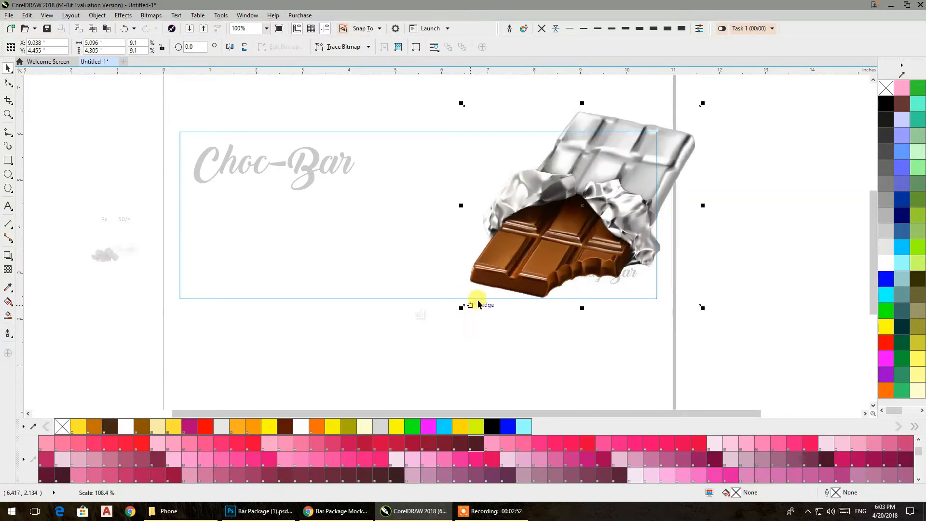
pyautogui.moveTo(592, 207); pyautogui.dragTo(595, 216)
pyautogui.keyDown('ctrl'); pyautogui.click(748, 239); pyautogui.keyUp('ctrl')
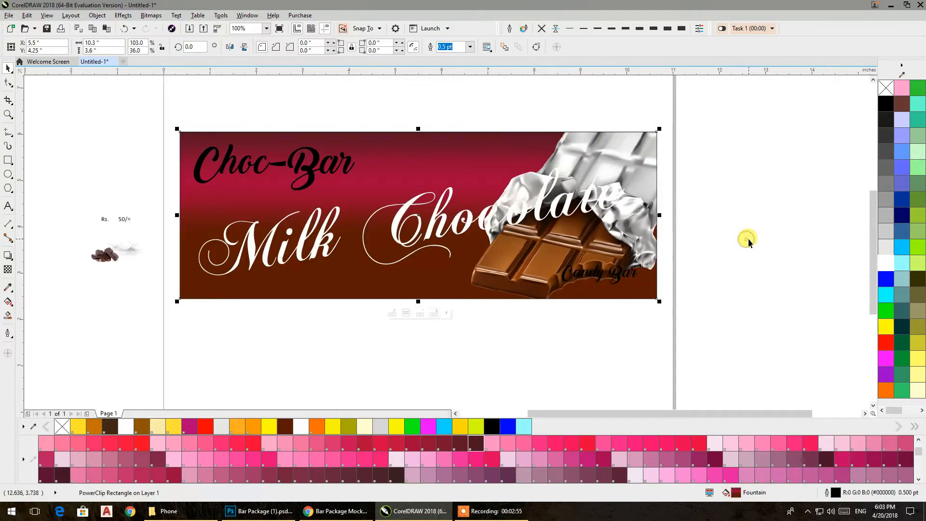
# Give the "Milk Chocolate" text a 10 pt outline
pyautogui.click(584, 211)
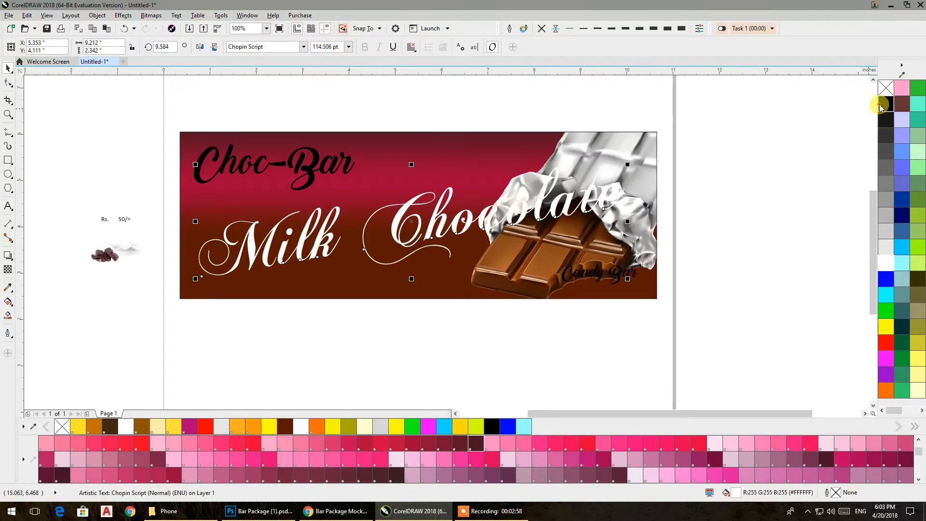
pyautogui.click(653, 28)
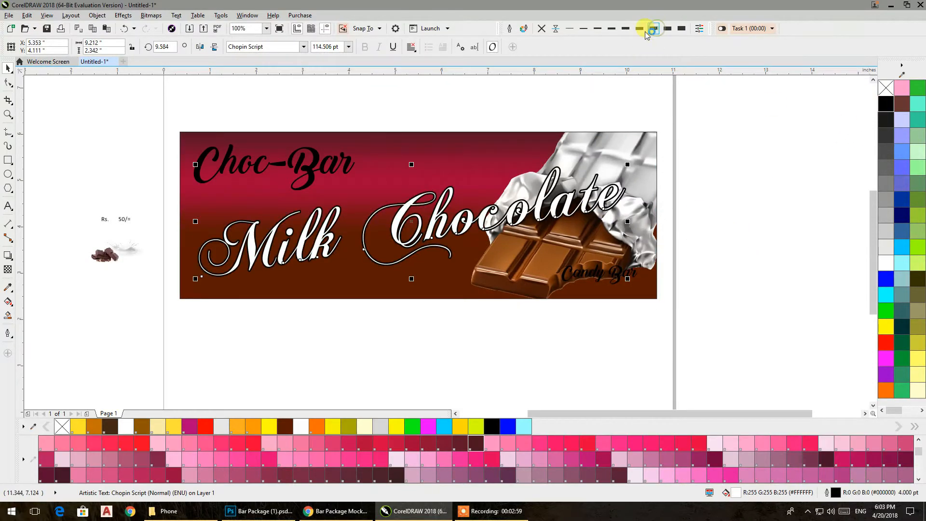
pyautogui.click(510, 29)
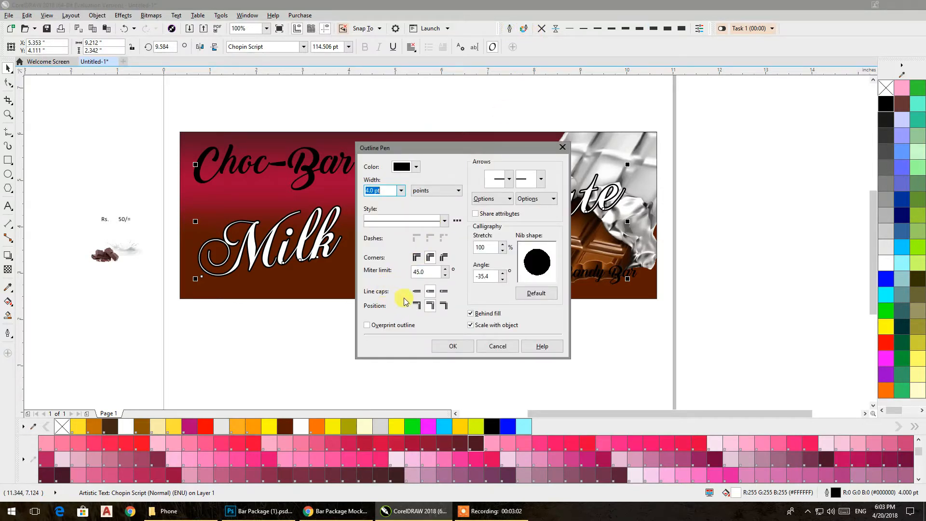
pyautogui.click(401, 190)
pyautogui.click(381, 271)
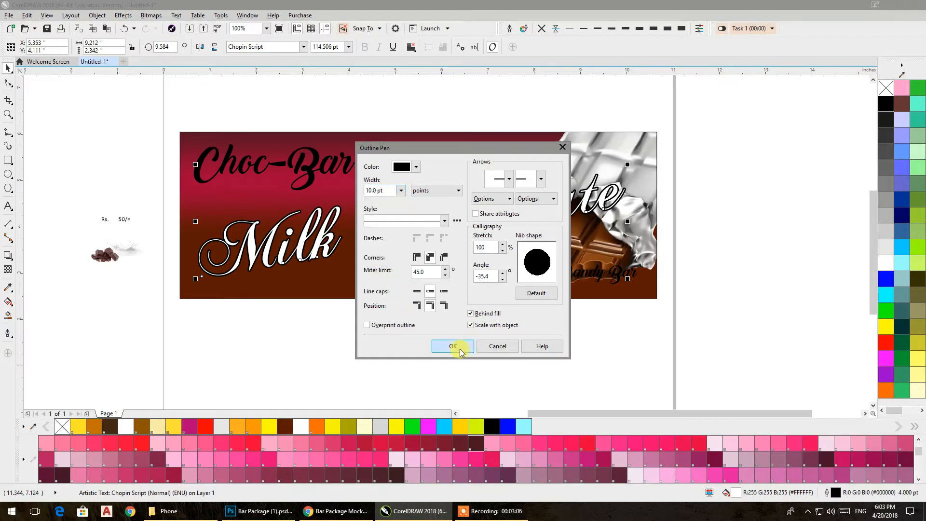
pyautogui.click(453, 346)
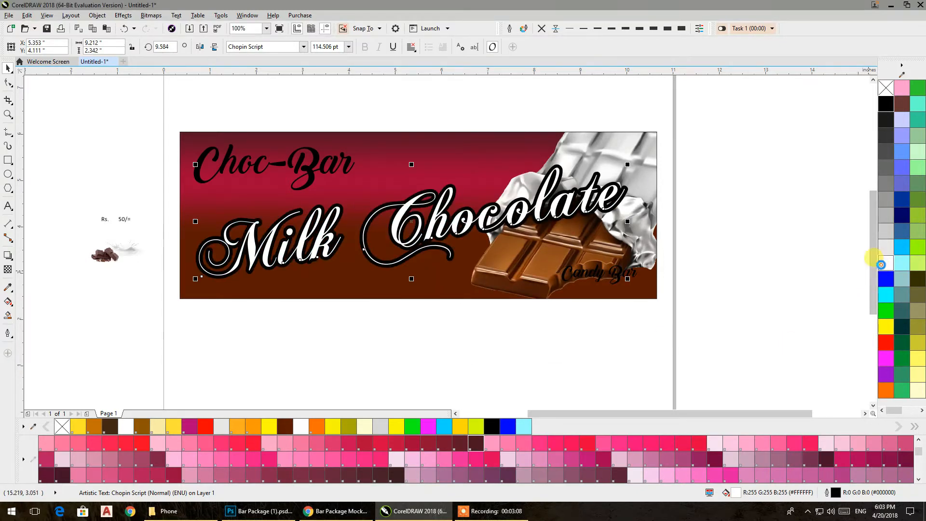
# Color the "Milk Chocolate" text's outline white and its fill red
pyautogui.rightClick(881, 265)
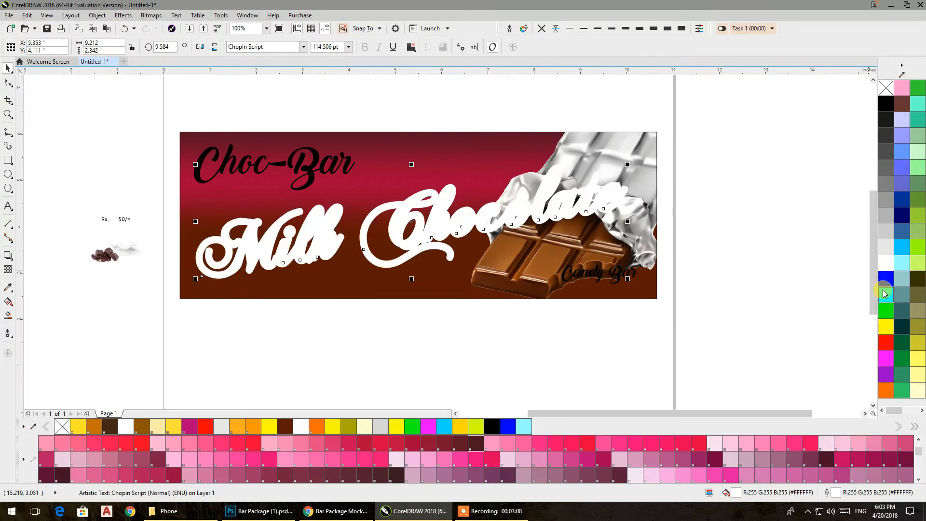
pyautogui.click(888, 344)
pyautogui.click(764, 306)
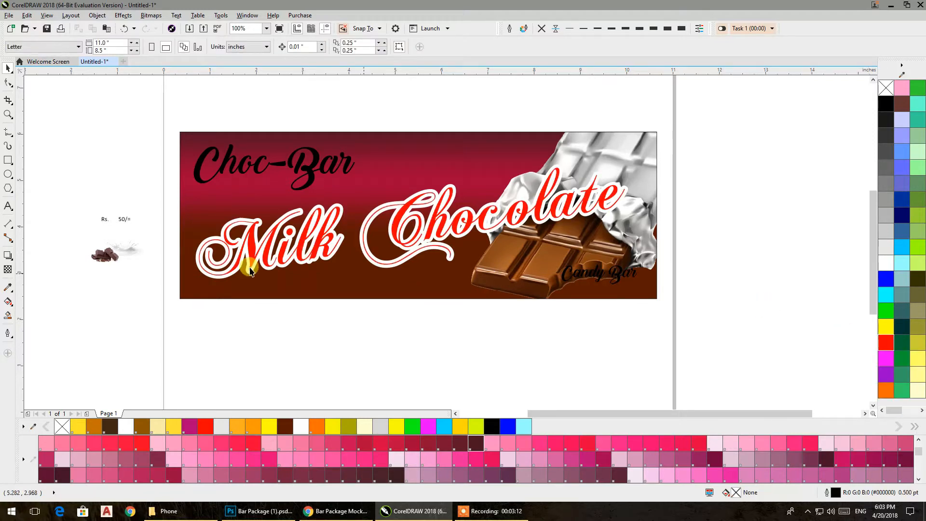
# Enlarge the chocolate pieces and milk splash image to about 6.9 in wide and PowerClip it inside the rectangle
pyautogui.click(118, 233)
pyautogui.moveTo(156, 274); pyautogui.dragTo(257, 350)
pyautogui.moveTo(121, 271); pyautogui.dragTo(324, 401)
pyautogui.scroll(-1, 340, 331)
pyautogui.scroll(-1, 340, 331)
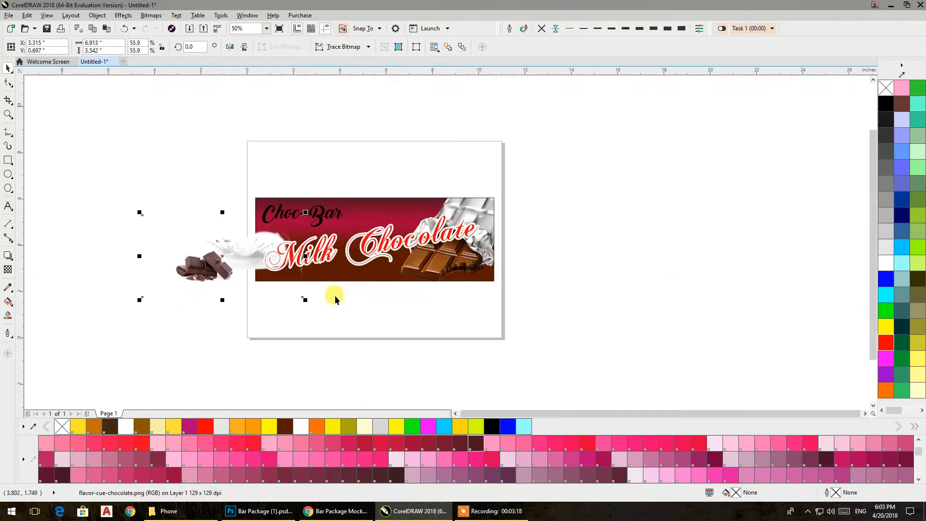
pyautogui.moveTo(219, 258); pyautogui.dragTo(353, 352)
pyautogui.rightClick(354, 351)
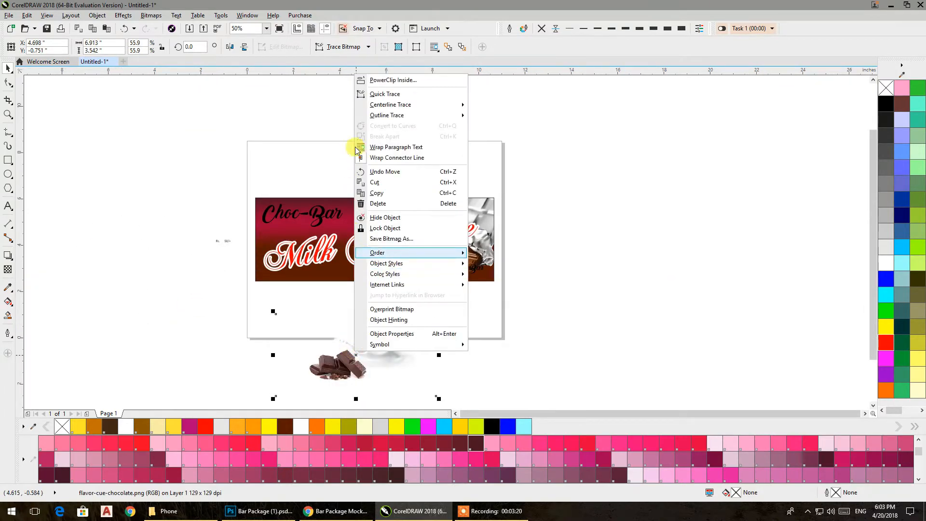
pyautogui.click(387, 79)
pyautogui.click(263, 234)
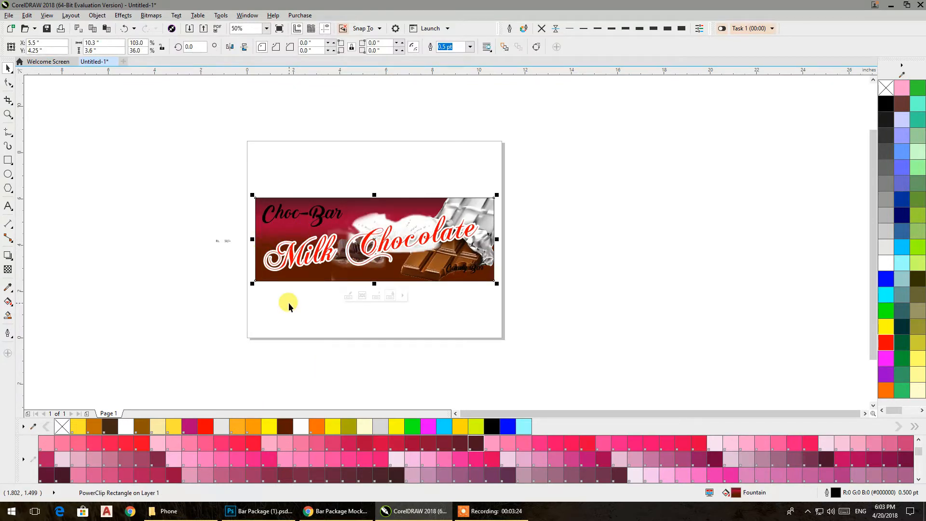
# Edit the PowerClip contents to move the milk splash image so its chocolate pieces sit in the rectangle's lower-left corner
pyautogui.doubleClick(369, 220)
pyautogui.moveTo(369, 221); pyautogui.dragTo(261, 282)
pyautogui.scroll(1, 273, 265)
pyautogui.scroll(1, 278, 265)
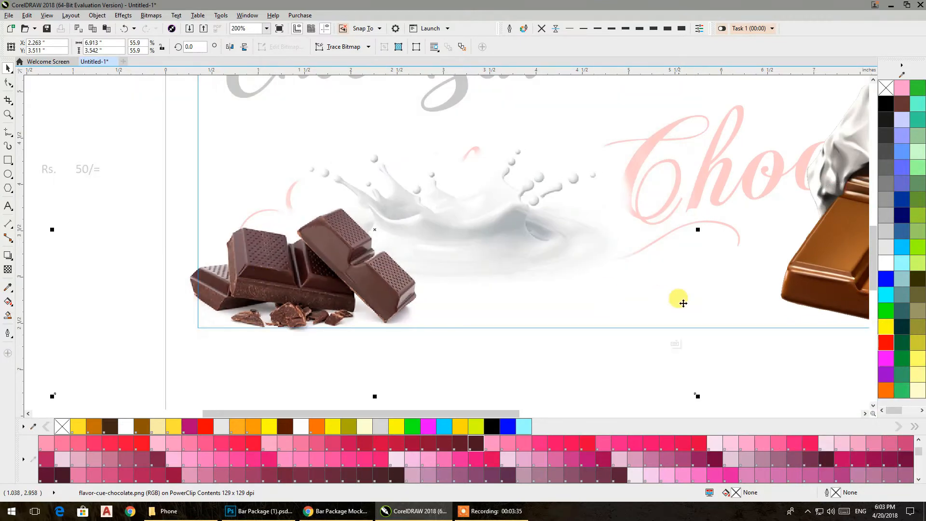
pyautogui.keyDown('ctrl'); pyautogui.click(779, 359); pyautogui.keyUp('ctrl')
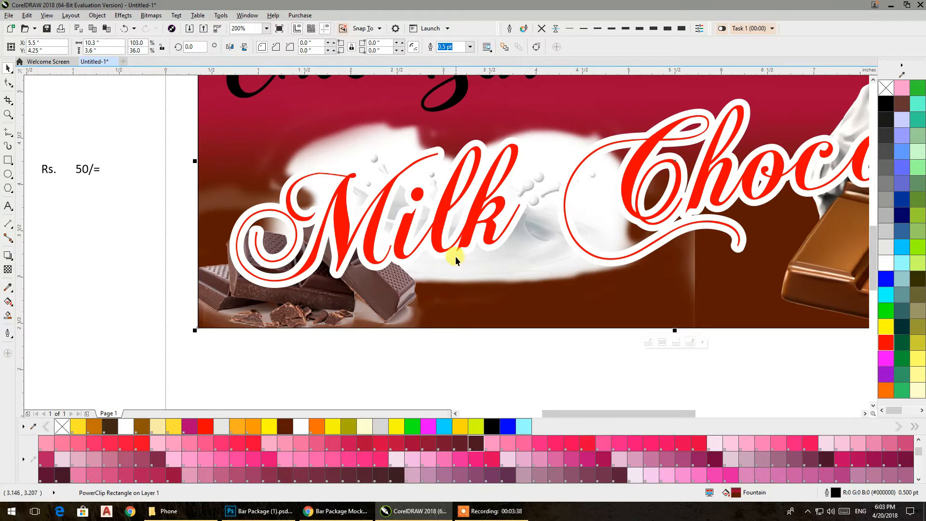
pyautogui.scroll(-1, 456, 261)
pyautogui.moveTo(455, 261); pyautogui.dragTo(377, 287)
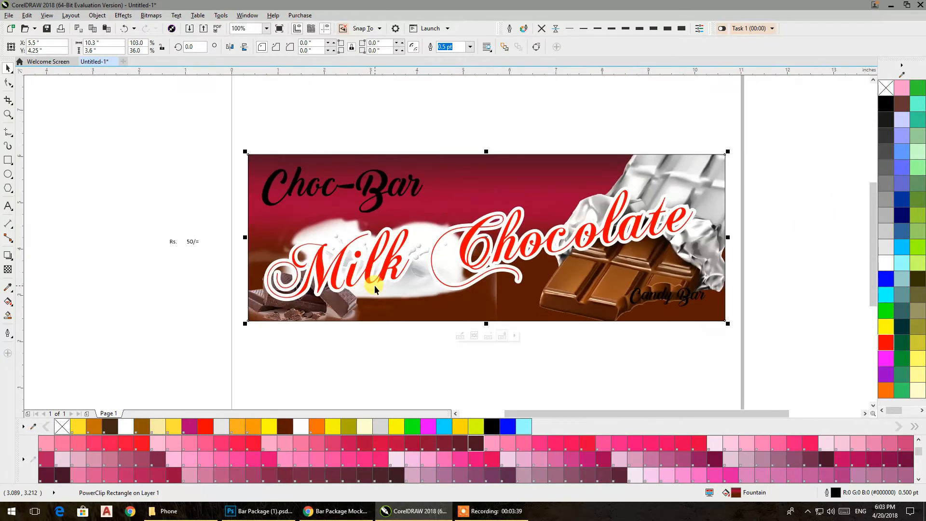
# Fill the "Choc-Bar" text with white and reduce it to about 45.5 pt
pyautogui.click(302, 192)
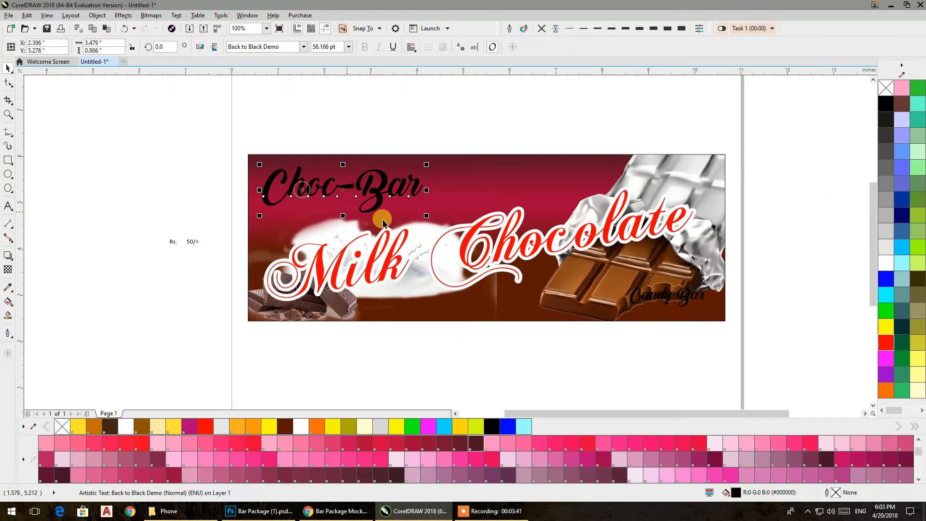
pyautogui.click(905, 264)
pyautogui.click(887, 104)
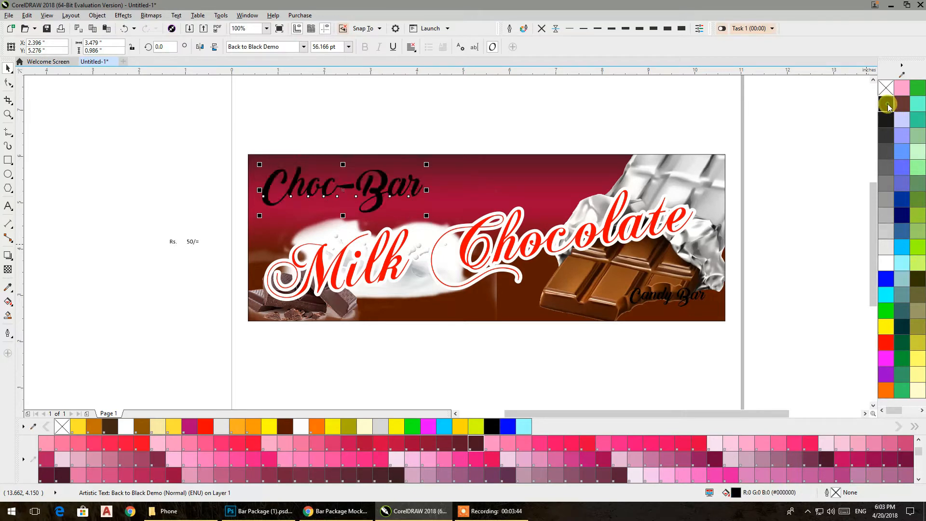
pyautogui.click(885, 263)
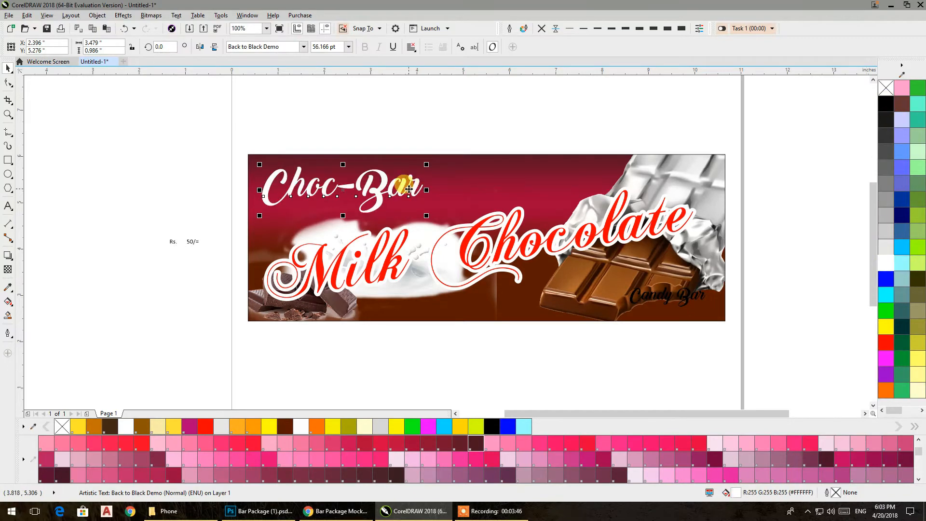
pyautogui.moveTo(426, 215); pyautogui.dragTo(394, 208)
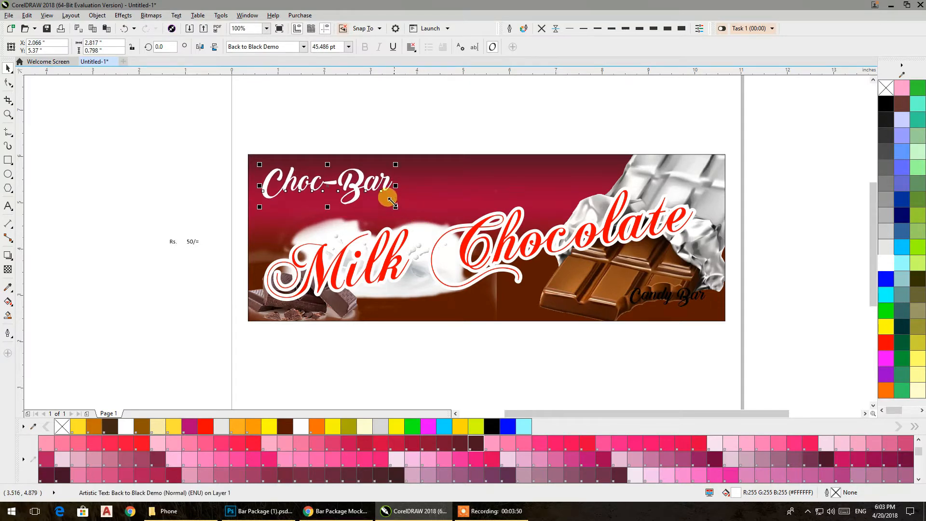
pyautogui.click(346, 107)
# Fill the "Candy Bar" text with white, move it beneath the word "Chocolate" and enlarge it slightly
pyautogui.hscroll(2, 202, 244)
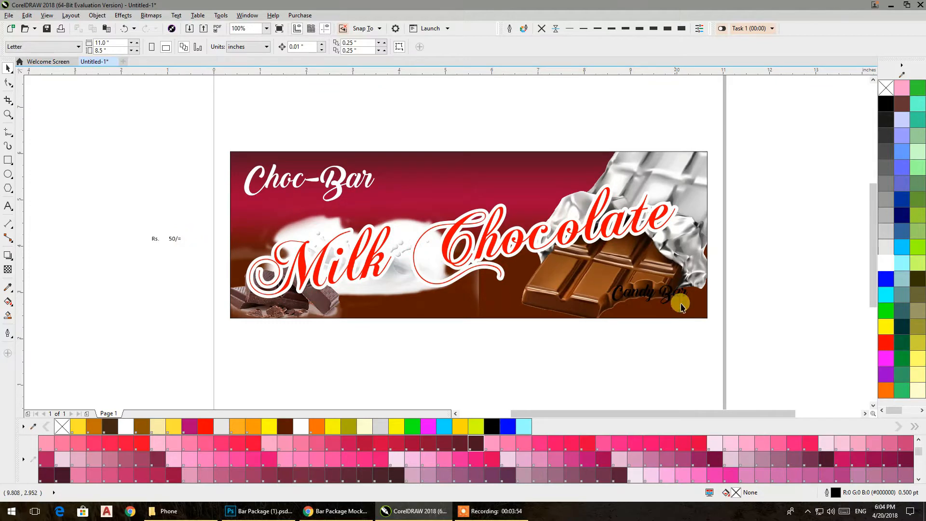
pyautogui.click(631, 299)
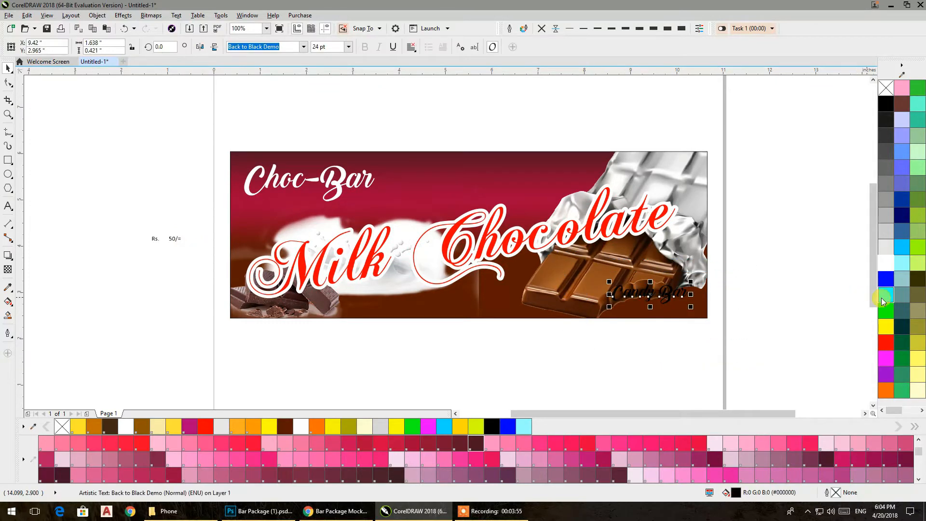
pyautogui.click(888, 262)
pyautogui.click(772, 299)
pyautogui.moveTo(649, 299); pyautogui.dragTo(626, 292)
pyautogui.moveTo(534, 264); pyautogui.dragTo(528, 263)
pyautogui.moveTo(599, 279); pyautogui.dragTo(604, 278)
pyautogui.click(775, 259)
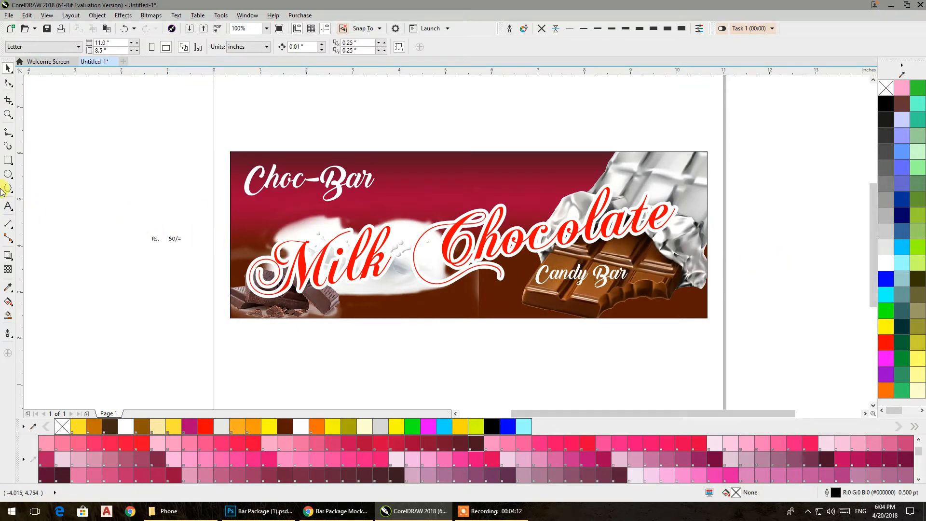
# Draw a circle about 1.2 in in diameter outside the page beside the wrapper and add a concentric copy about 1.08 in across inside it
pyautogui.click(7, 173)
pyautogui.moveTo(111, 162); pyautogui.dragTo(164, 219)
pyautogui.click(8, 69)
pyautogui.moveTo(170, 221); pyautogui.dragTo(167, 220)
pyautogui.rightClick(168, 219)
pyautogui.scroll(1, 169, 217)
pyautogui.moveTo(383, 199); pyautogui.dragTo(381, 220)
pyautogui.click(148, 167)
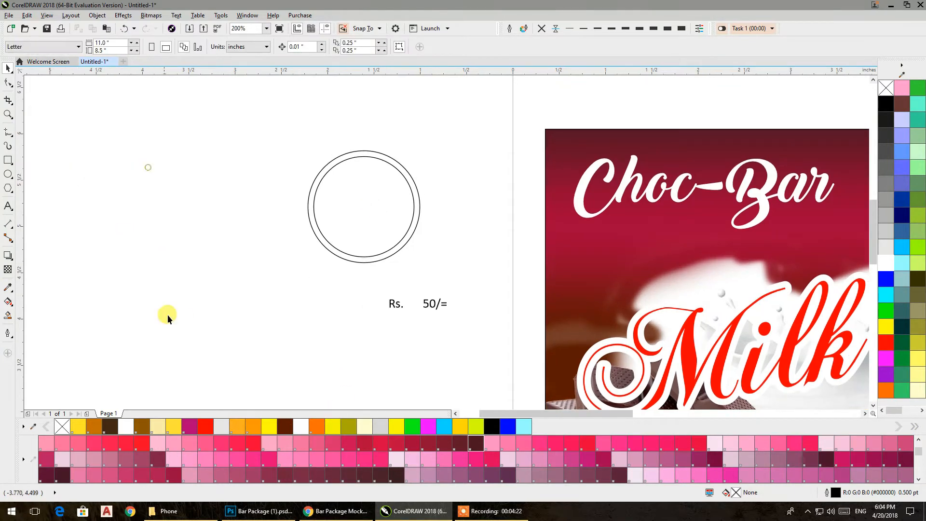
# Fill both circles with a vertical gradient from dark brown at the bottom to orange at the top and remove their outlines
pyautogui.moveTo(452, 269); pyautogui.dragTo(452, 270)
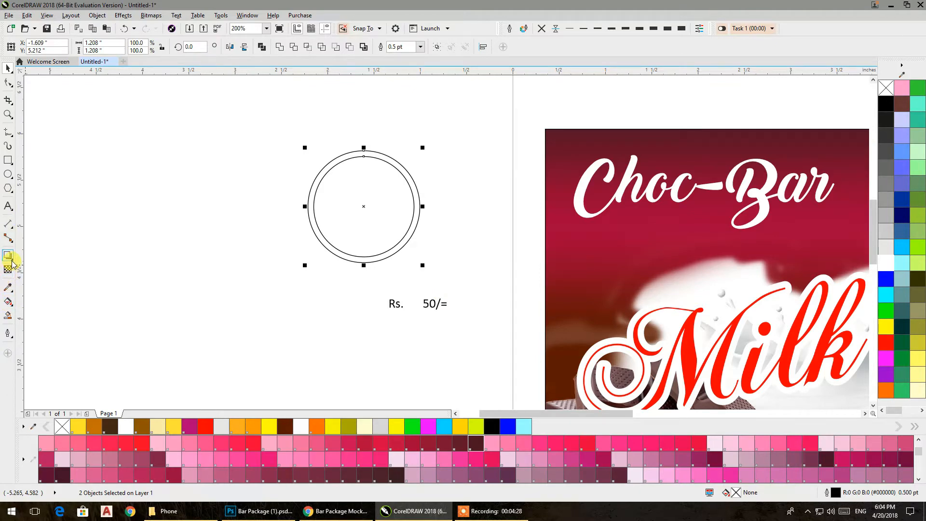
pyautogui.click(8, 302)
pyautogui.moveTo(372, 277); pyautogui.dragTo(371, 117)
pyautogui.moveTo(290, 431); pyautogui.dragTo(371, 277)
pyautogui.moveTo(317, 426); pyautogui.dragTo(371, 118)
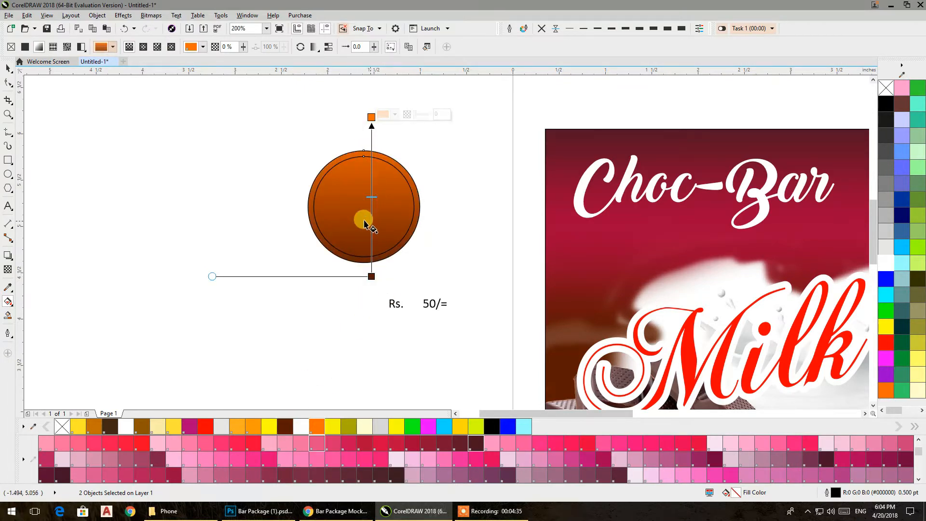
pyautogui.click(9, 68)
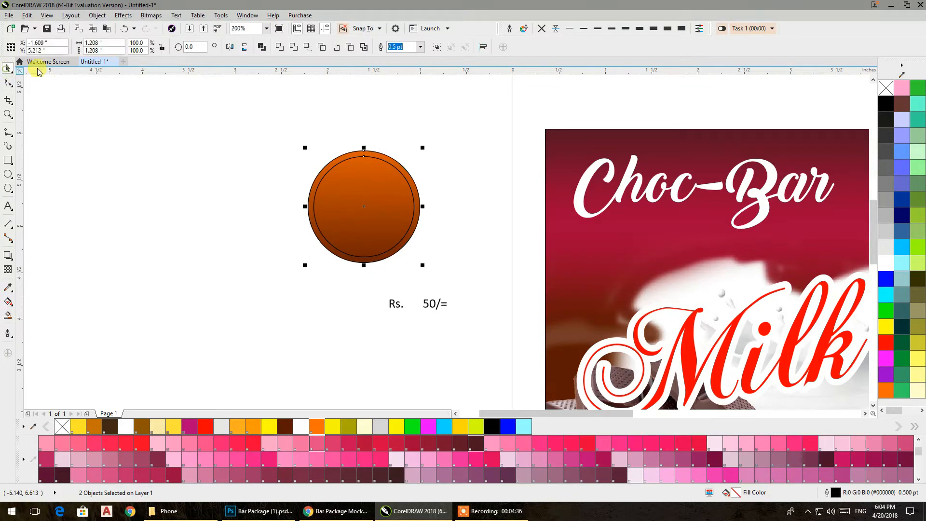
pyautogui.click(542, 29)
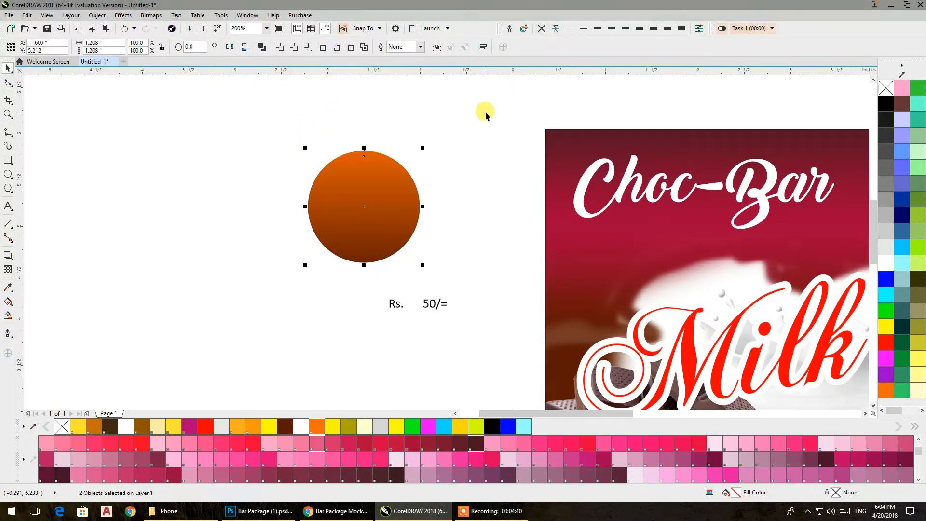
# Mirror the inner circle vertically so its gradient runs opposite to the outer circle's
pyautogui.click(485, 112)
pyautogui.click(380, 207)
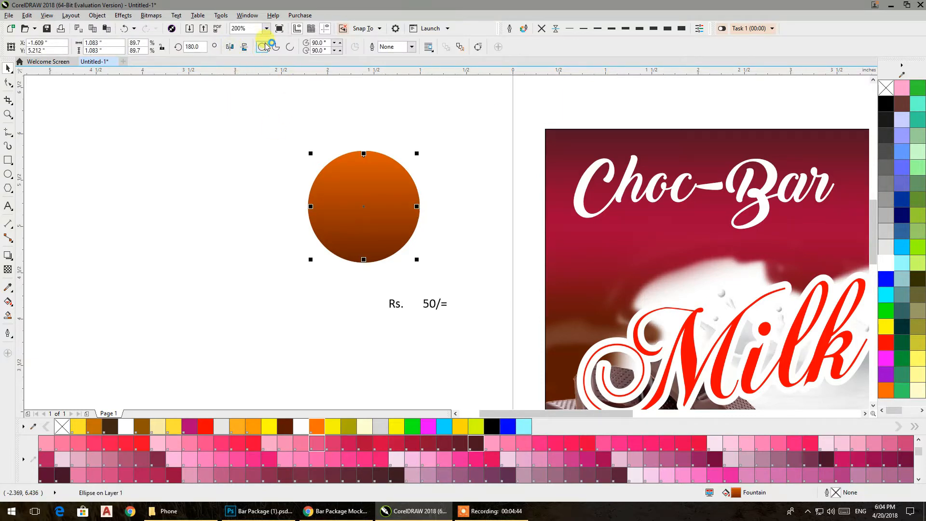
pyautogui.click(243, 50)
pyautogui.click(280, 126)
# Place the "50/=" text in front of the circles' lower half and enlarge it to about 35 pt
pyautogui.moveTo(442, 306); pyautogui.dragTo(408, 199)
pyautogui.hotkey('shift', 'pageup')
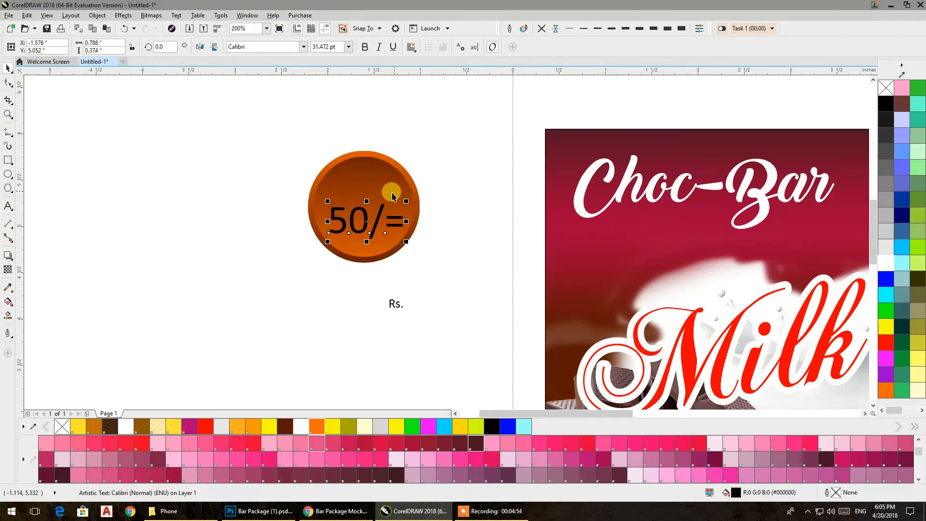
pyautogui.scroll(2, 382, 200)
pyautogui.moveTo(281, 279); pyautogui.dragTo(263, 293)
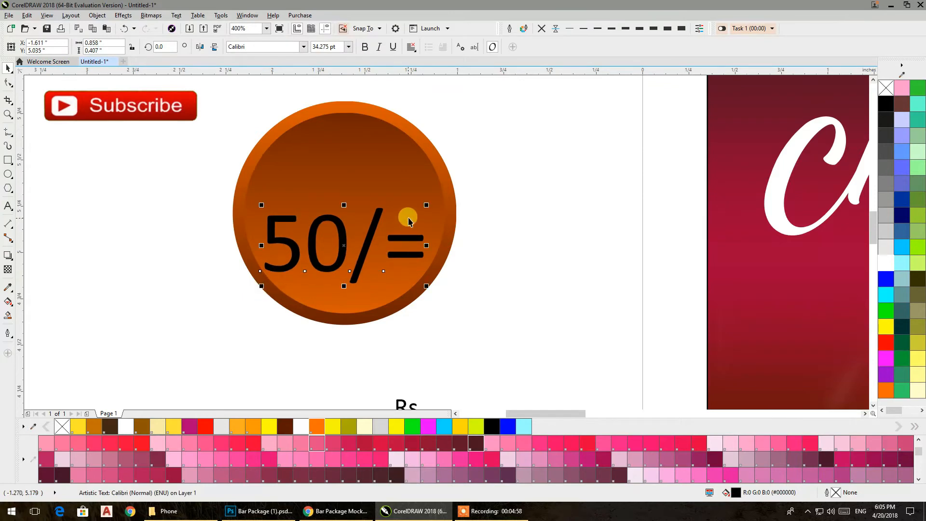
pyautogui.moveTo(425, 205); pyautogui.dragTo(430, 201)
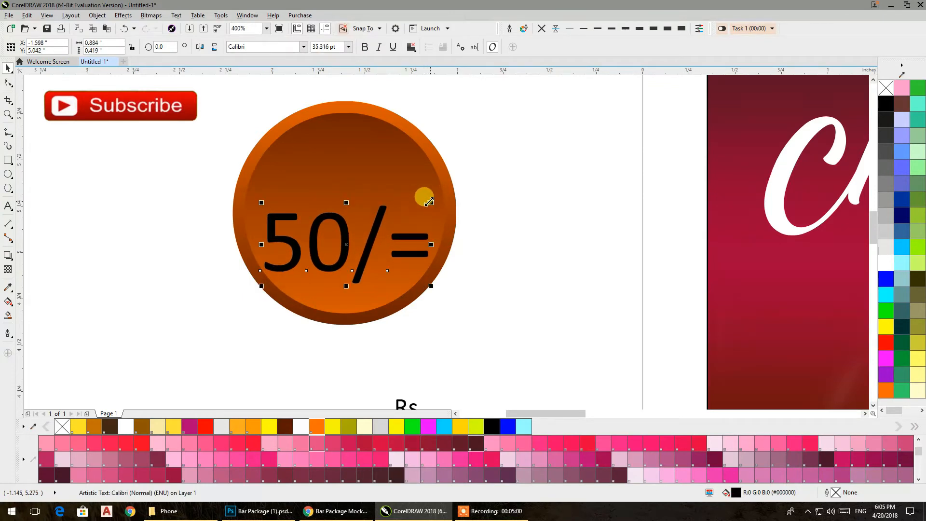
# Make the "50/=" text bold, centre it horizontally in the inner circle's lower half and fill it white
pyautogui.click(365, 46)
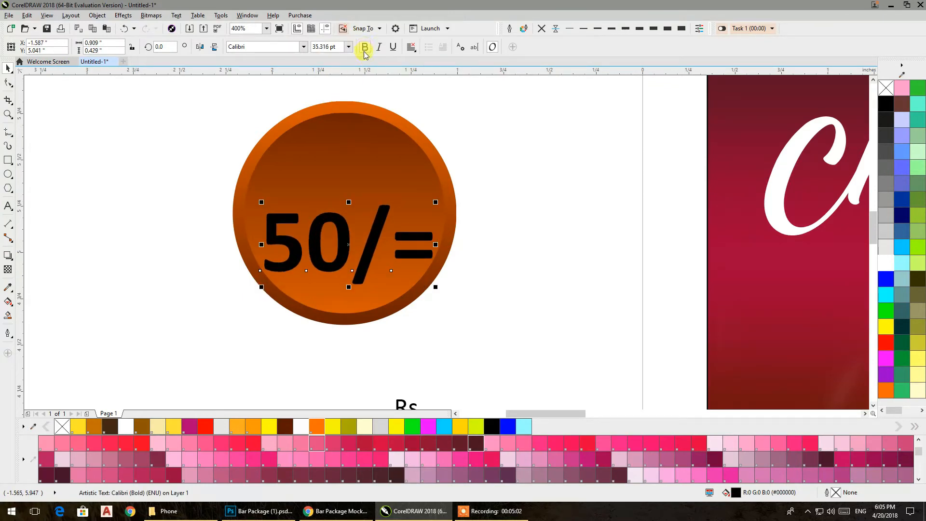
pyautogui.keyDown('shift'); pyautogui.click(308, 185); pyautogui.keyUp('shift')
pyautogui.press('c')
pyautogui.press('e')
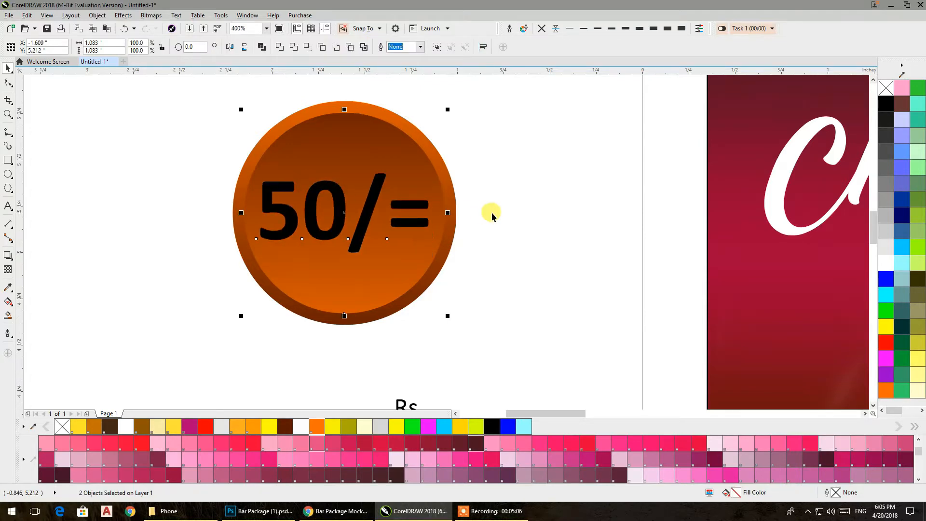
pyautogui.click(511, 206)
pyautogui.click(364, 217)
pyautogui.moveTo(364, 217); pyautogui.dragTo(367, 236)
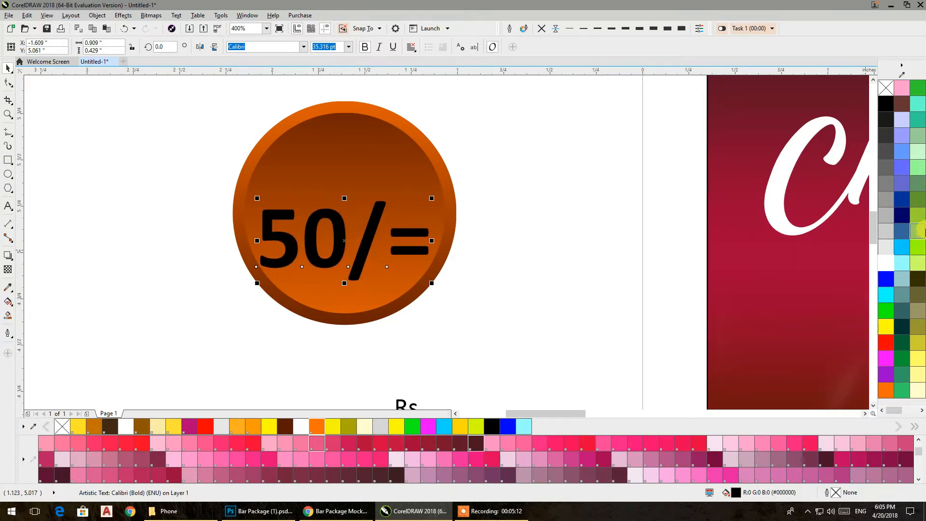
pyautogui.click(884, 266)
pyautogui.click(565, 244)
# Place the "Rs." text centred above "50/=" inside the badge and fill it white
pyautogui.moveTo(400, 398); pyautogui.dragTo(384, 192)
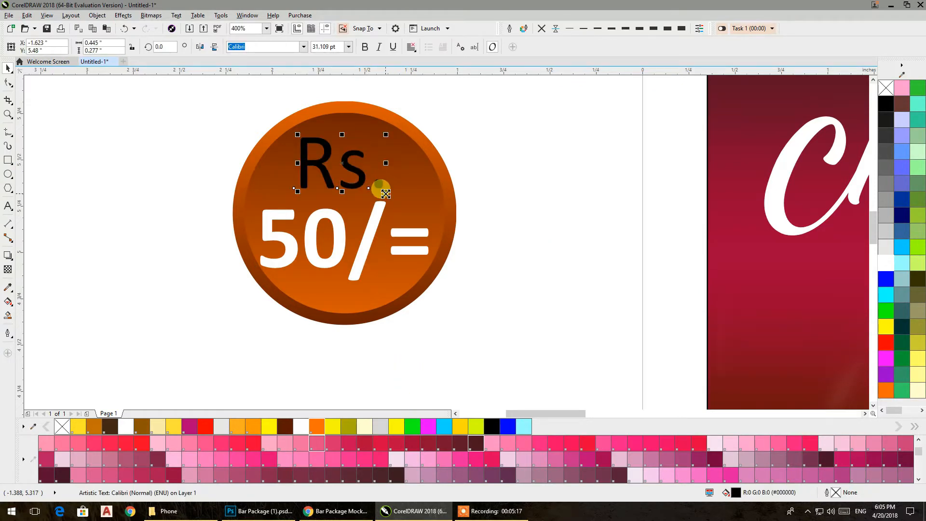
pyautogui.keyDown('shift'); pyautogui.click(430, 192); pyautogui.keyUp('shift')
pyautogui.press('e')
pyautogui.hotkey('ctrl', 'z')
pyautogui.click(594, 158)
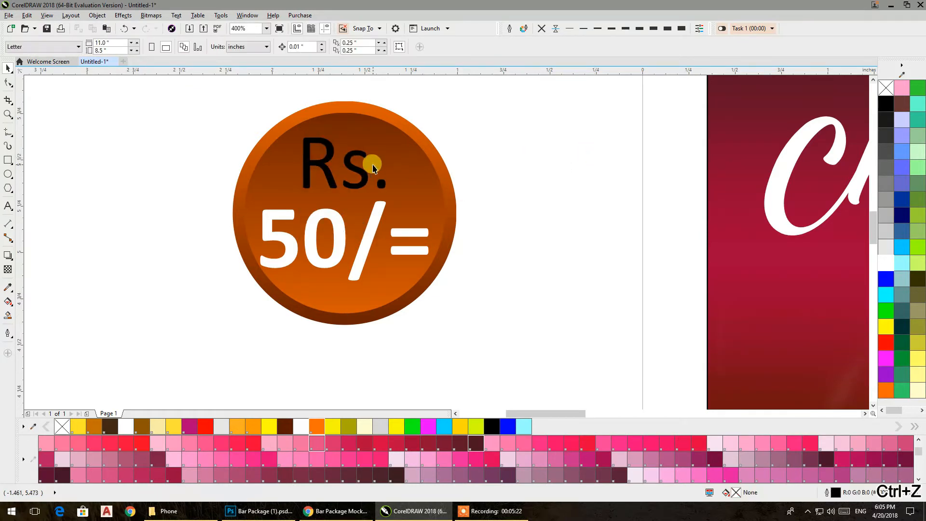
pyautogui.click(355, 169)
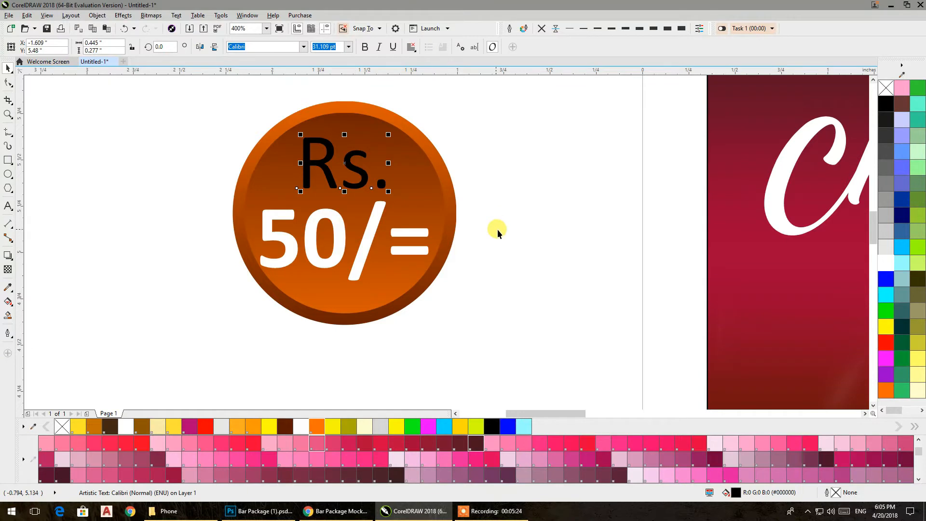
pyautogui.click(886, 263)
pyautogui.click(579, 162)
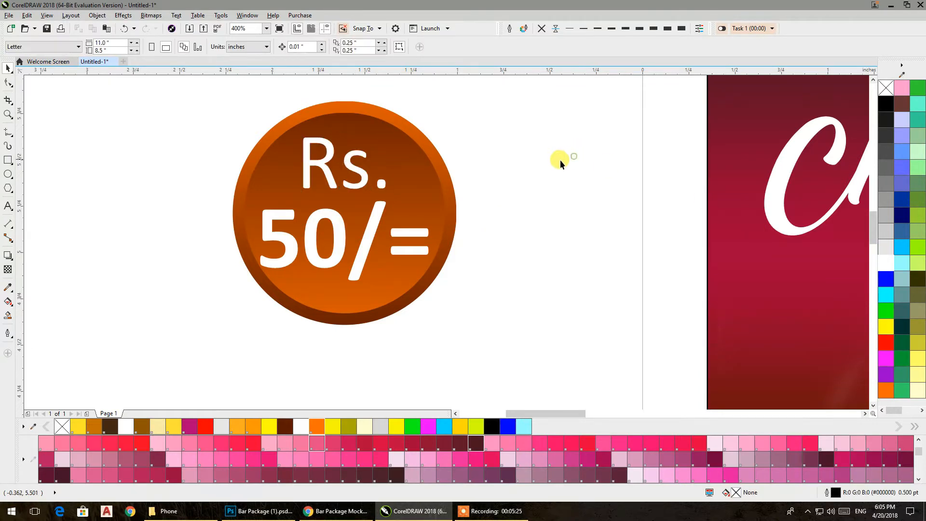
# Nudge the "Rs." text up and slightly to the right within the badge
pyautogui.click(353, 168)
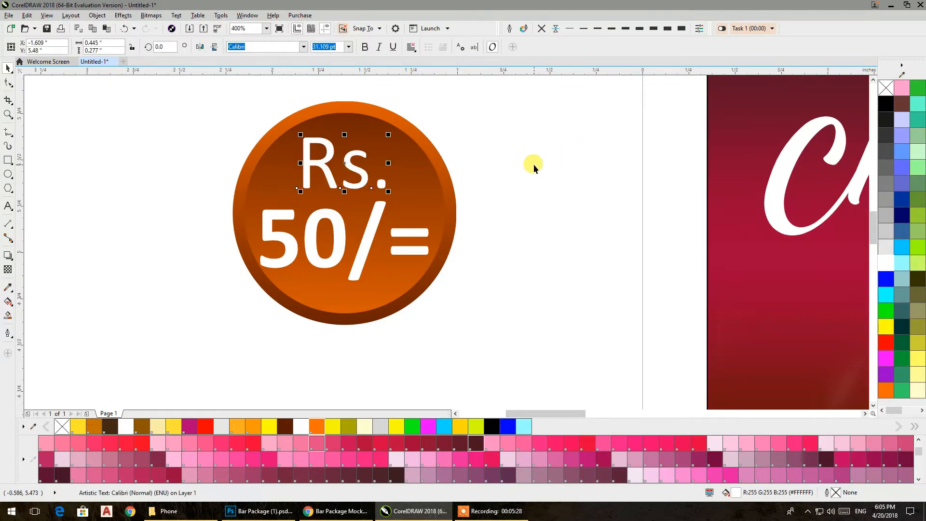
pyautogui.press('Up')
pyautogui.press('Up')
pyautogui.press('Up')
pyautogui.press('Up')
pyautogui.press('Up')
pyautogui.press('Right')
pyautogui.press('Right')
pyautogui.press('Up')
pyautogui.press('Right')
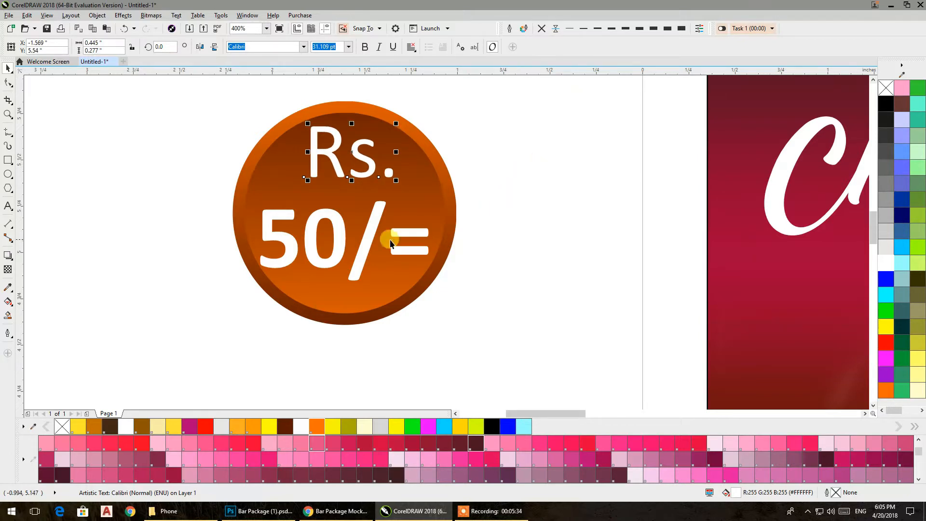
# Nudge the "50/=" text slightly up and to the right beneath "Rs."
pyautogui.click(366, 243)
pyautogui.press('Right')
pyautogui.press('Up')
pyautogui.press('Up')
pyautogui.press('Up')
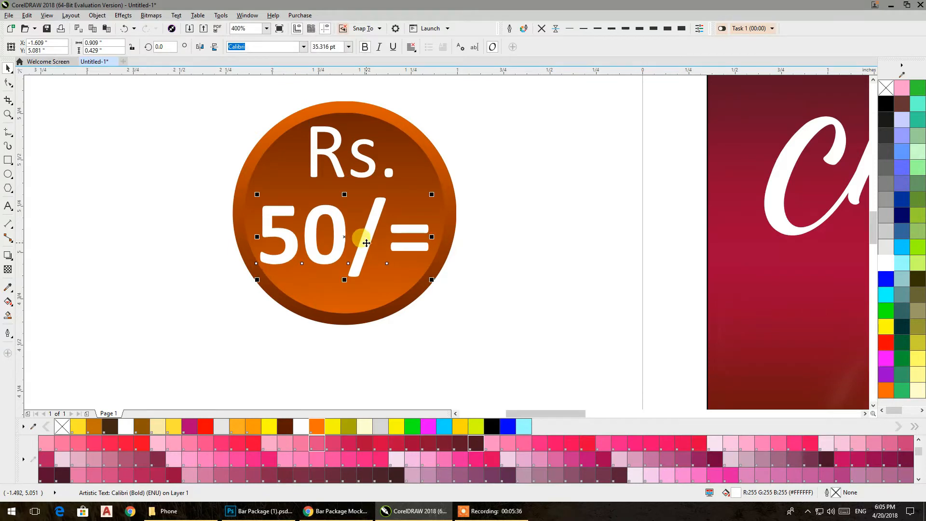
pyautogui.press('Right')
pyautogui.hotkey('ctrl', 'Down')
pyautogui.hotkey('ctrl', 'Down')
pyautogui.hotkey('ctrl', 'Down')
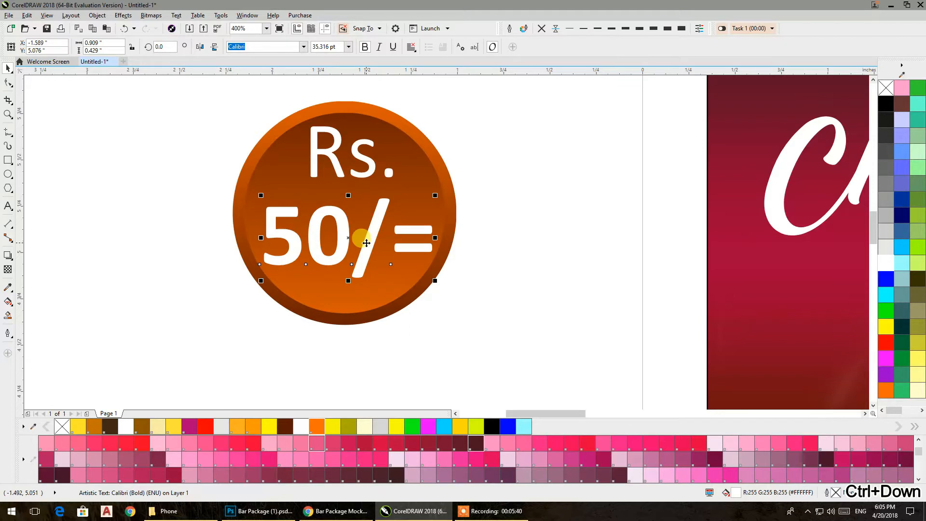
pyautogui.click(131, 207)
# Draw a thin bar about 0.98 by 0.02 in between "Rs." and "50/=" and fully round its corners
pyautogui.press('F6')
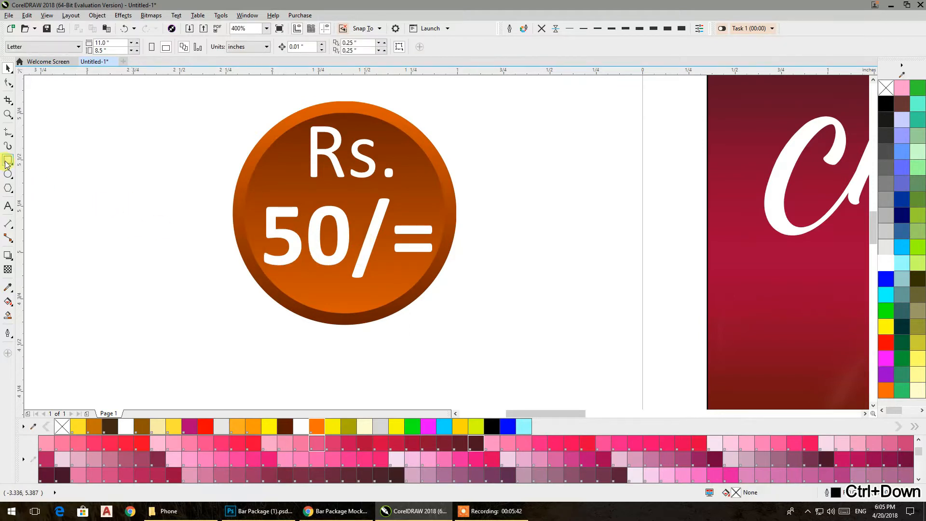
pyautogui.moveTo(255, 187)
pyautogui.mouseDown()
pyautogui.moveTo(427, 184)
pyautogui.moveTo(438, 194)
pyautogui.mouseUp()
pyautogui.click(14, 86)
pyautogui.scroll(2, 238, 180)
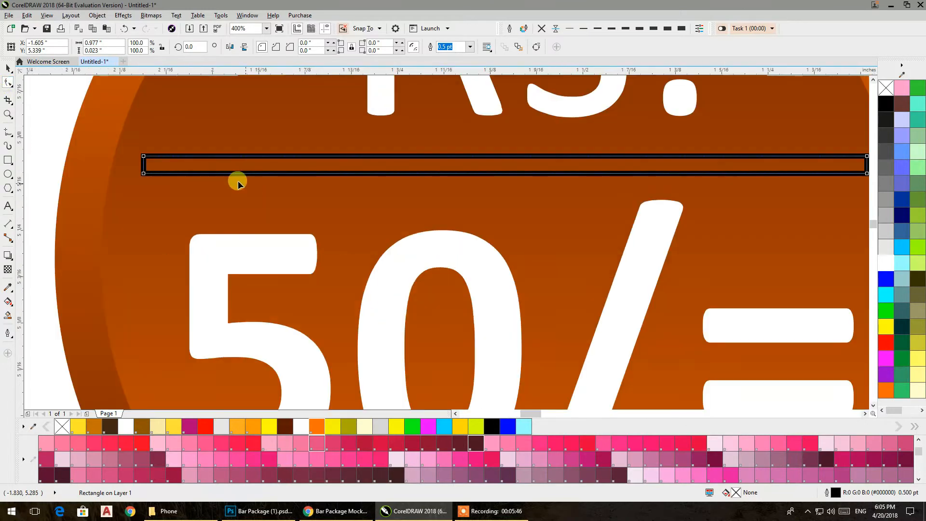
pyautogui.moveTo(144, 155); pyautogui.dragTo(243, 176)
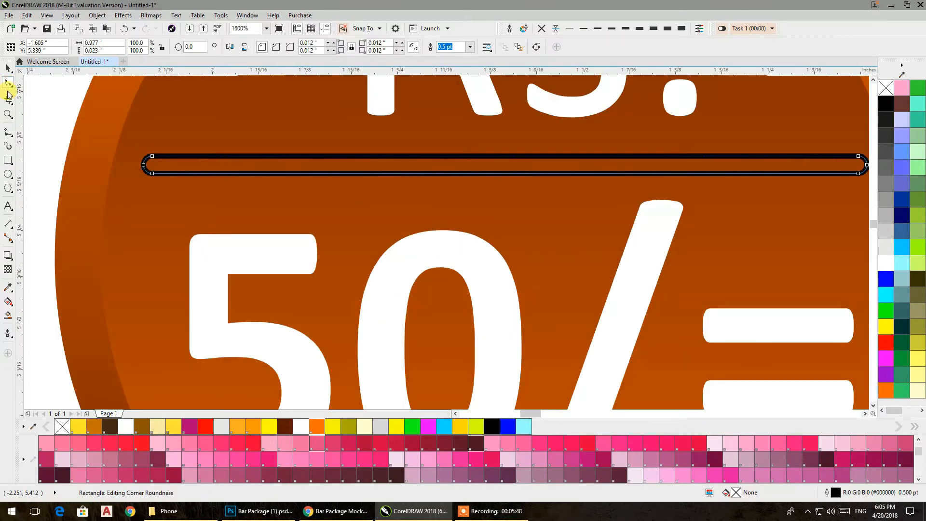
pyautogui.click(7, 69)
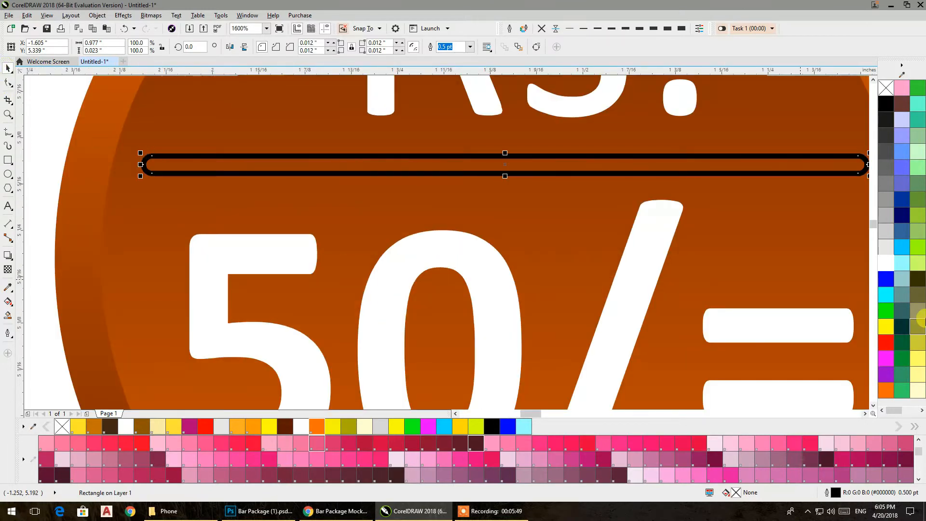
# Fill the rounded bar between the two texts with yellow and remove its outline
pyautogui.click(886, 263)
pyautogui.scroll(-2, 493, 216)
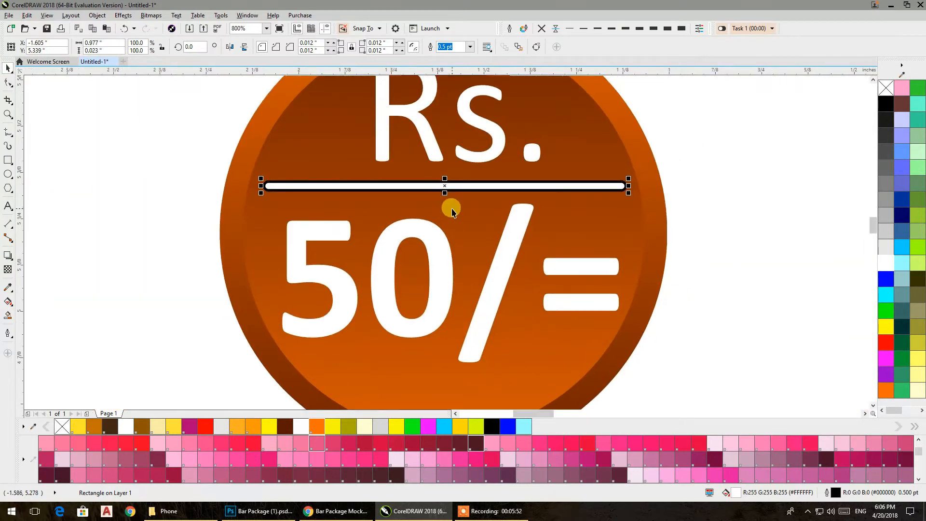
pyautogui.scroll(-2, 448, 204)
pyautogui.moveTo(452, 208); pyautogui.dragTo(388, 221)
pyautogui.click(883, 106)
pyautogui.click(886, 328)
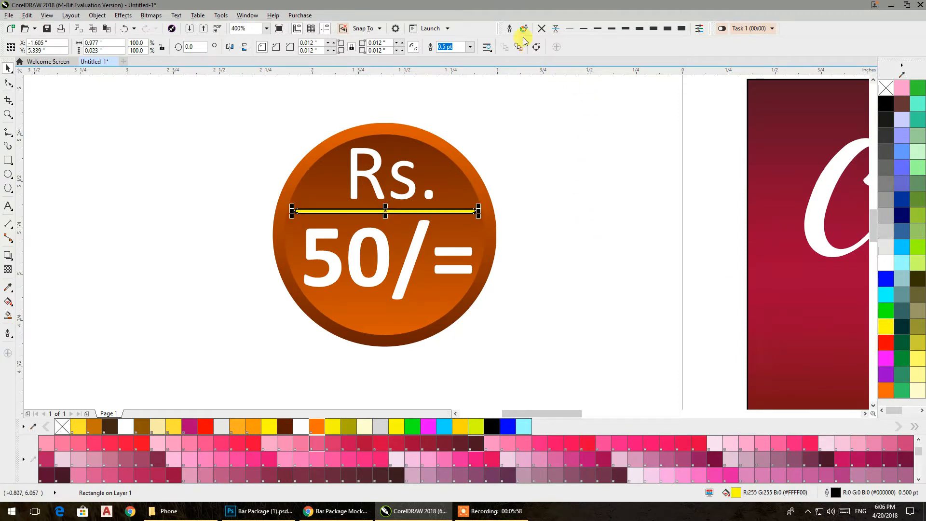
pyautogui.click(542, 31)
pyautogui.click(544, 199)
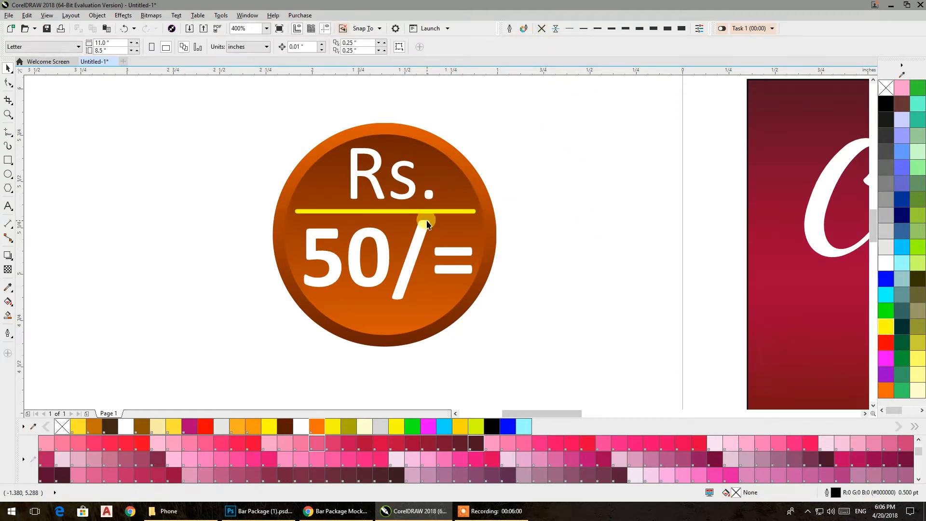
# Group "Rs.", the yellow bar and "50/=" and centre the group vertically in the inner circle
pyautogui.moveTo(552, 100); pyautogui.dragTo(233, 311)
pyautogui.hotkey('ctrl', 'g')
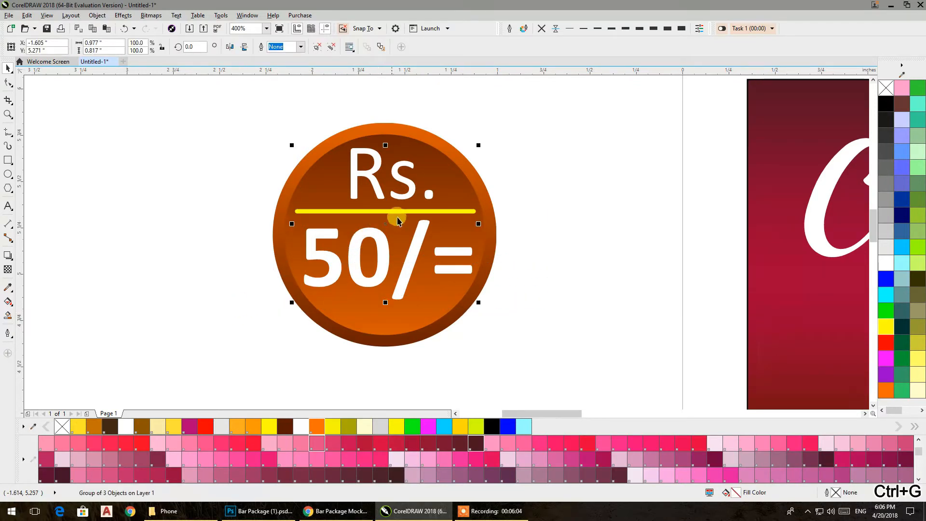
pyautogui.keyDown('shift'); pyautogui.click(391, 324); pyautogui.keyUp('shift')
pyautogui.press('e')
pyautogui.click(569, 296)
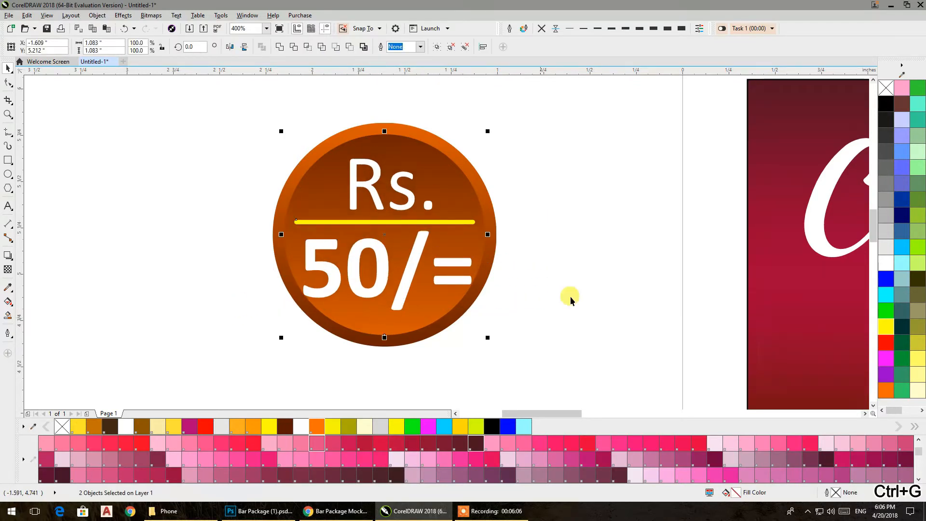
# Scale the grouped price text down about its centre to about 0.94 in wide
pyautogui.click(459, 289)
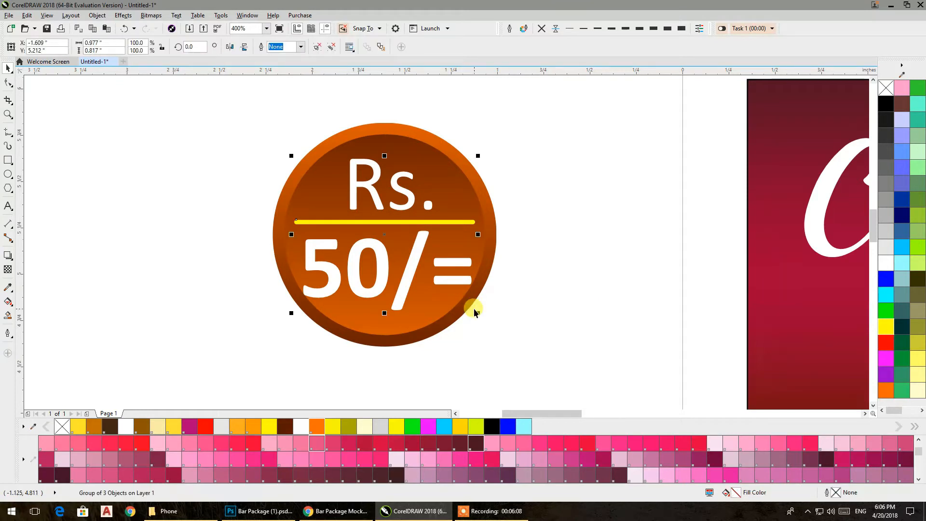
pyautogui.moveTo(477, 312); pyautogui.dragTo(473, 310)
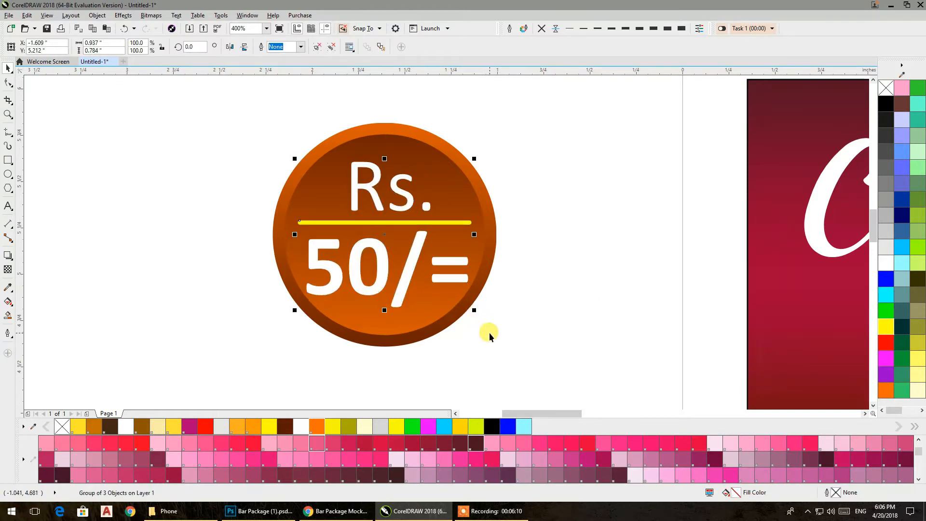
pyautogui.click(526, 357)
# Group the circles and price text as one badge and move it onto the wrapper above the word "Chocolate"
pyautogui.scroll(-2, 451, 301)
pyautogui.moveTo(452, 308); pyautogui.dragTo(312, 269)
pyautogui.moveTo(343, 303); pyautogui.dragTo(189, 173)
pyautogui.hotkey('ctrl', 'g')
pyautogui.moveTo(294, 236); pyautogui.dragTo(442, 219)
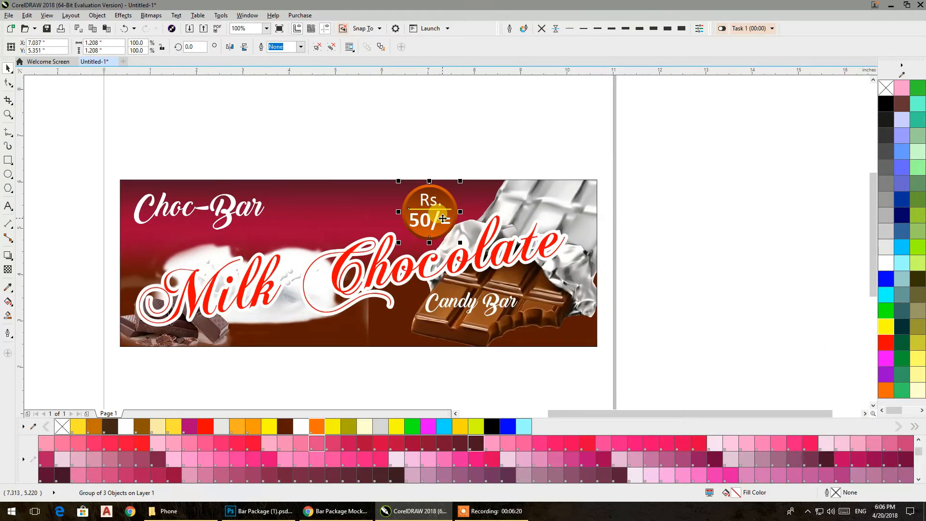
# Enlarge the price badge to about 1.37 in and adjust its position between the wrapper's upper edge and "Chocolate"
pyautogui.moveTo(440, 217); pyautogui.dragTo(466, 250)
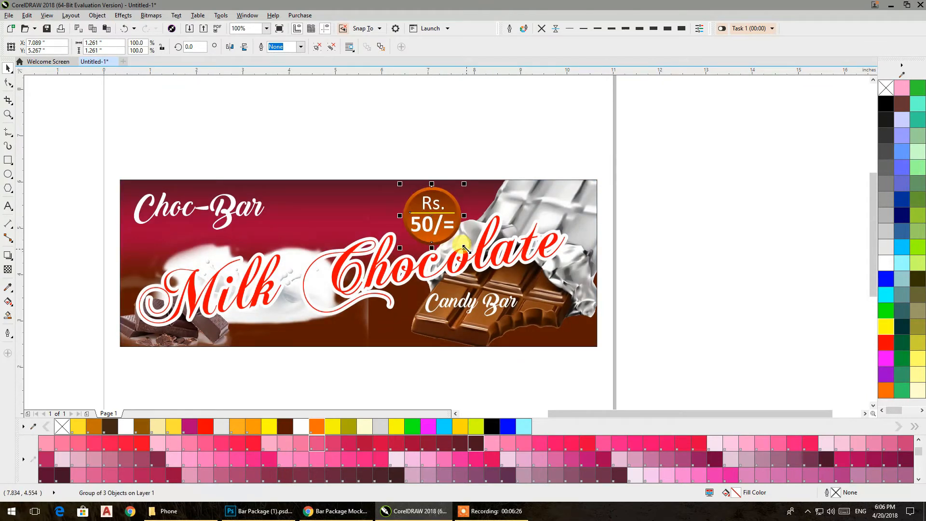
pyautogui.click(580, 150)
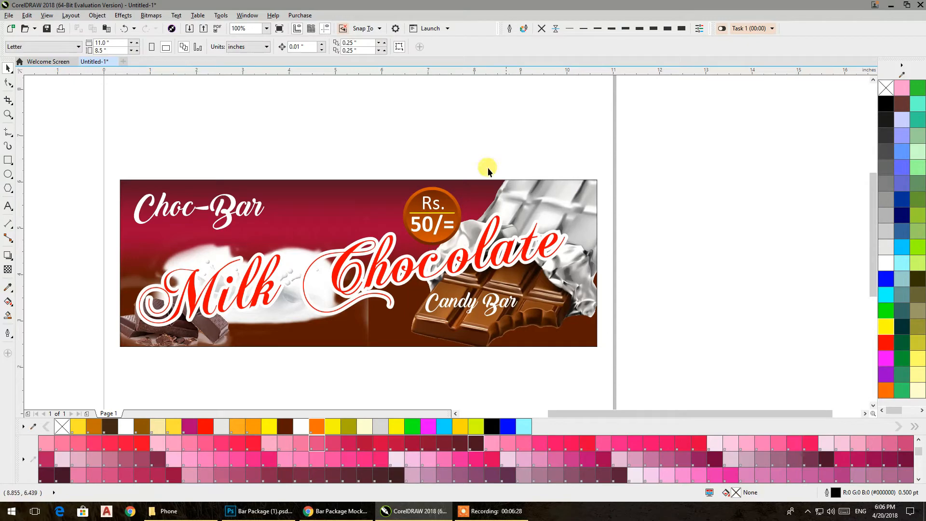
pyautogui.moveTo(443, 223); pyautogui.dragTo(423, 258)
pyautogui.click(466, 136)
pyautogui.scroll(1, 452, 220)
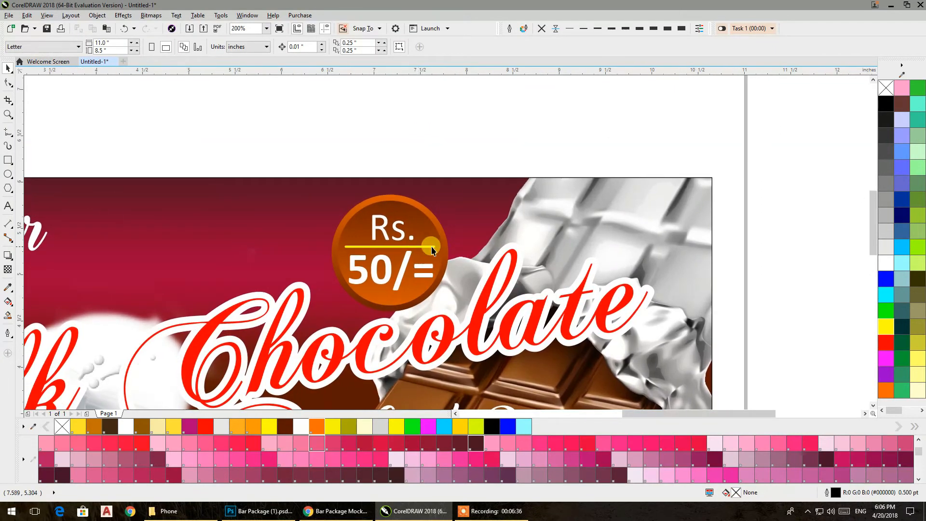
pyautogui.click(432, 249)
pyautogui.moveTo(452, 192); pyautogui.dragTo(460, 182)
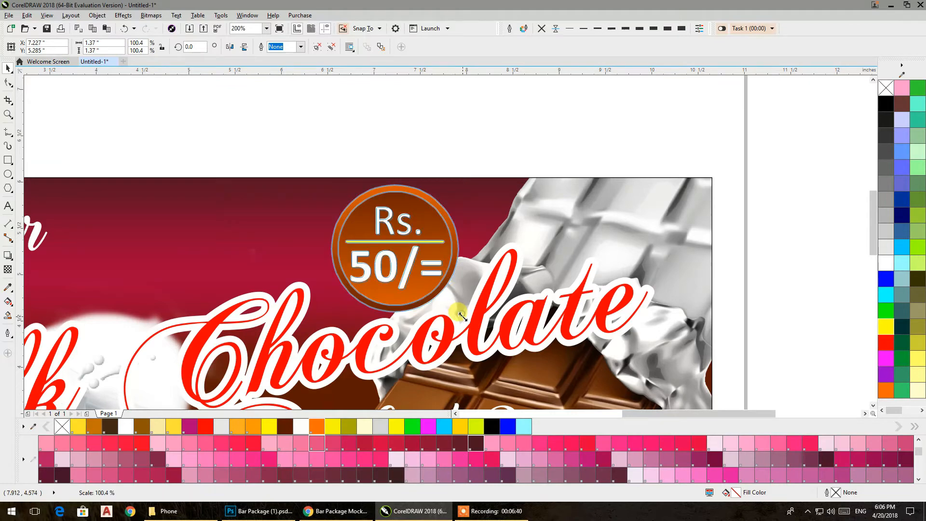
# Apply the Small Glow shadow preset to the price badge and change the glow colour to a very light grey
pyautogui.click(8, 255)
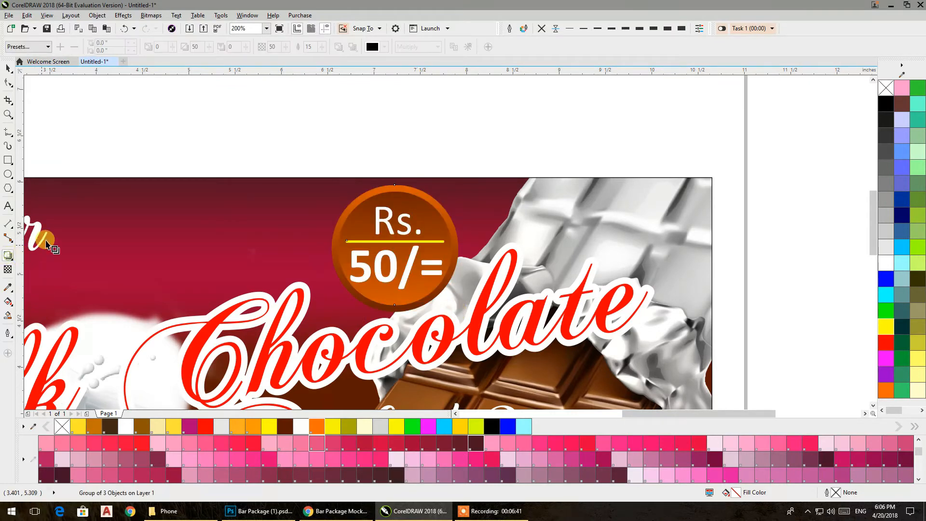
pyautogui.click(36, 47)
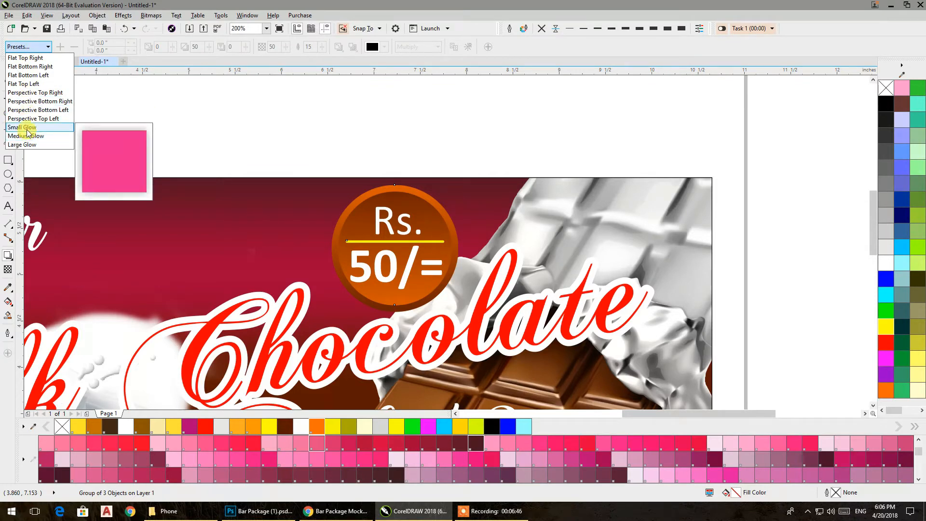
pyautogui.click(21, 127)
pyautogui.click(373, 48)
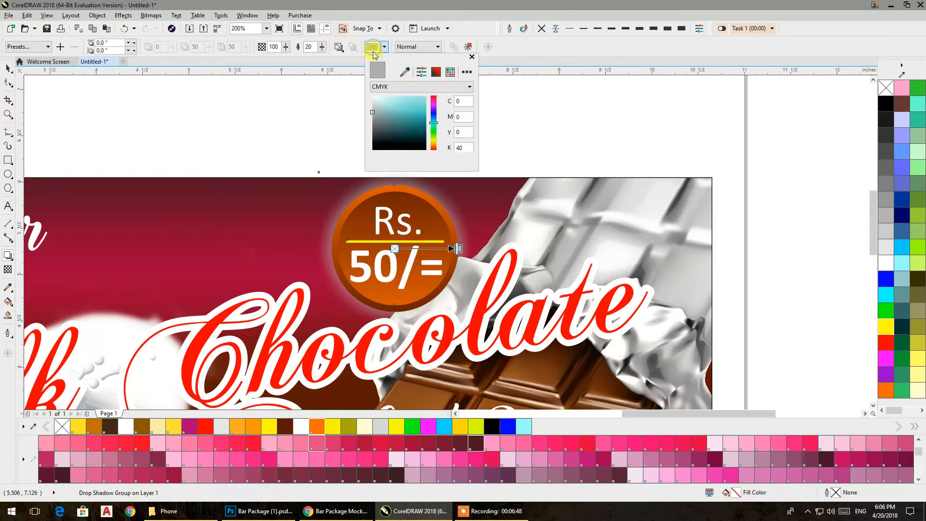
pyautogui.click(386, 118)
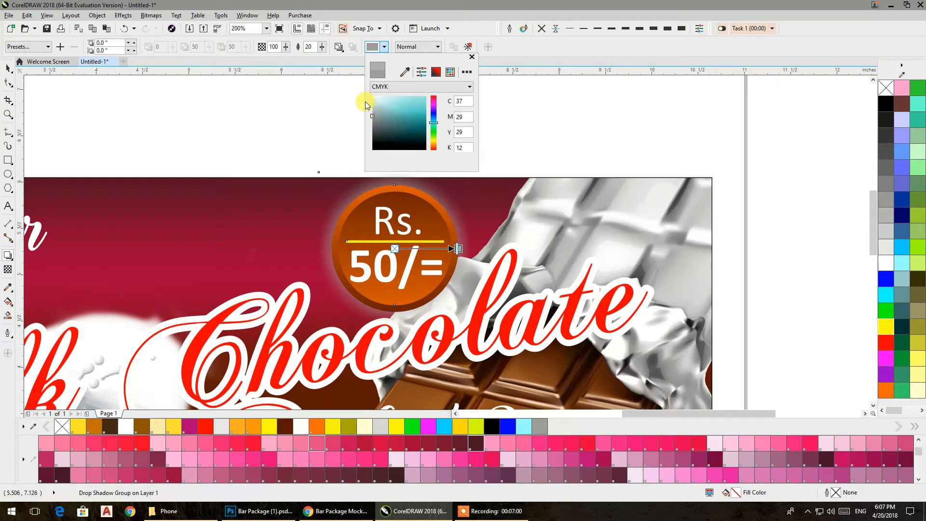
pyautogui.click(372, 109)
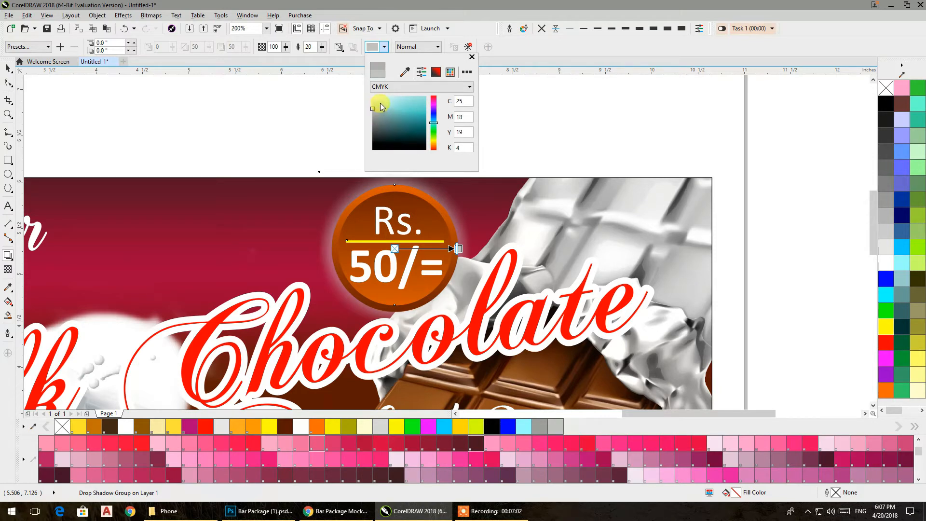
pyautogui.click(382, 97)
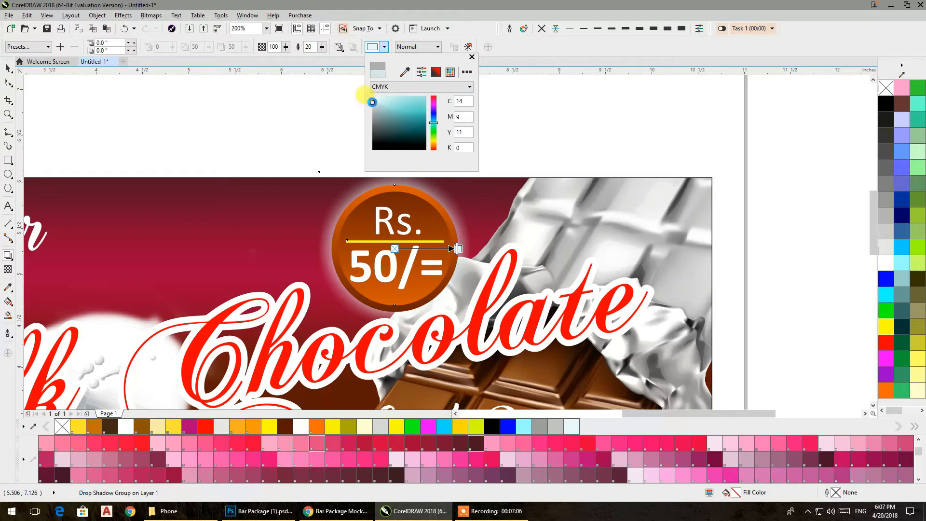
# Scale the glowing price badge down slightly so its glow fits below the wrapper's upper edge
pyautogui.click(7, 69)
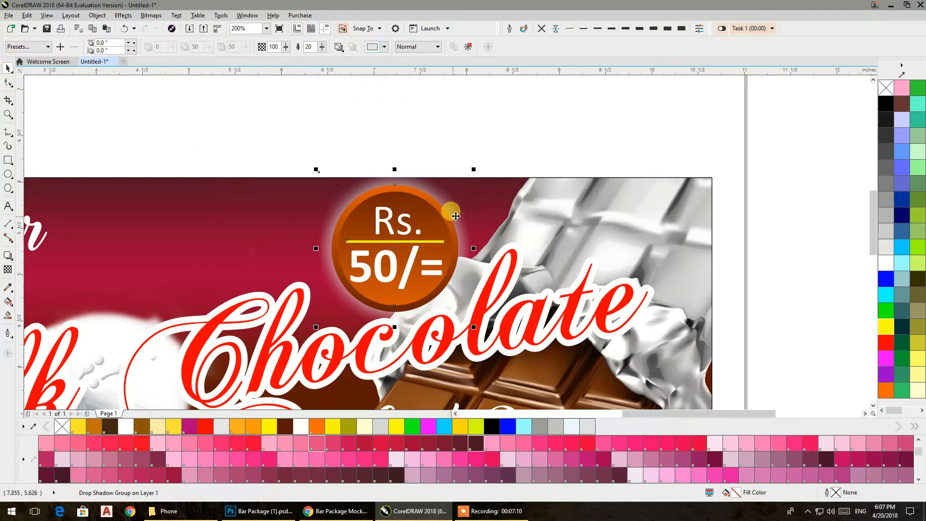
pyautogui.moveTo(473, 170); pyautogui.dragTo(465, 180)
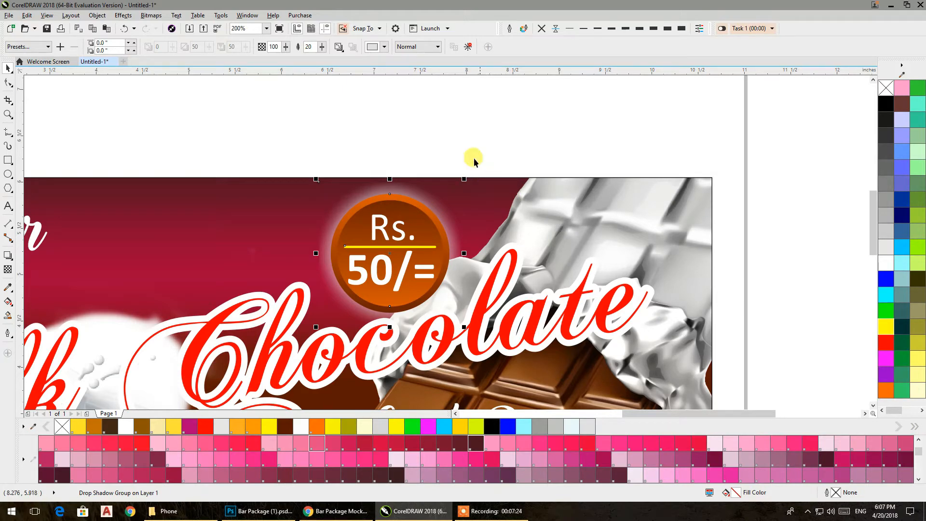
# Change the price badge's shadow colour to a near-black with CMYK values 95, 95, 45, 95
pyautogui.click(457, 127)
pyautogui.click(427, 192)
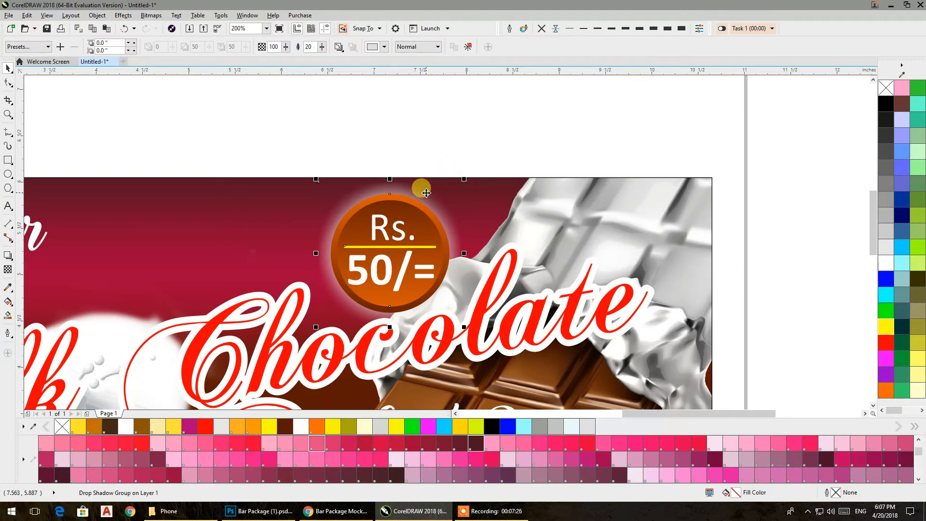
pyautogui.click(374, 47)
pyautogui.moveTo(380, 114)
pyautogui.mouseDown()
pyautogui.moveTo(371, 151)
pyautogui.moveTo(389, 150)
pyautogui.mouseUp()
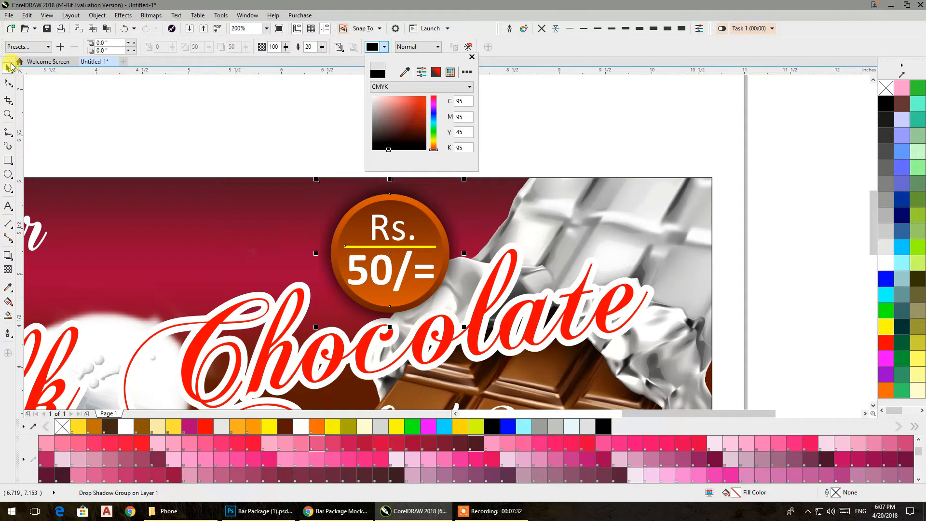
# Shift the price badge and the word "Chocolate" slightly down and to the left on the wrapper
pyautogui.click(14, 67)
pyautogui.click(195, 116)
pyautogui.moveTo(425, 185); pyautogui.dragTo(421, 187)
pyautogui.click(464, 138)
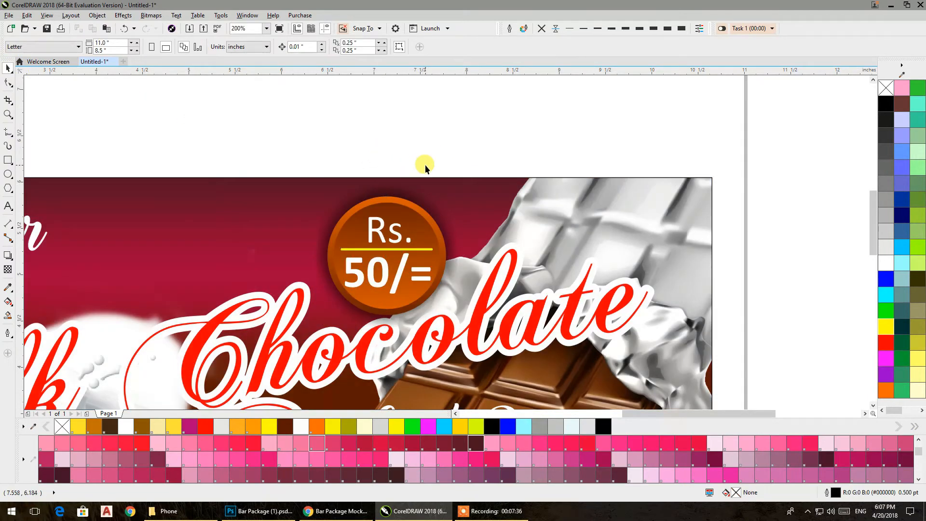
pyautogui.scroll(-2, 424, 164)
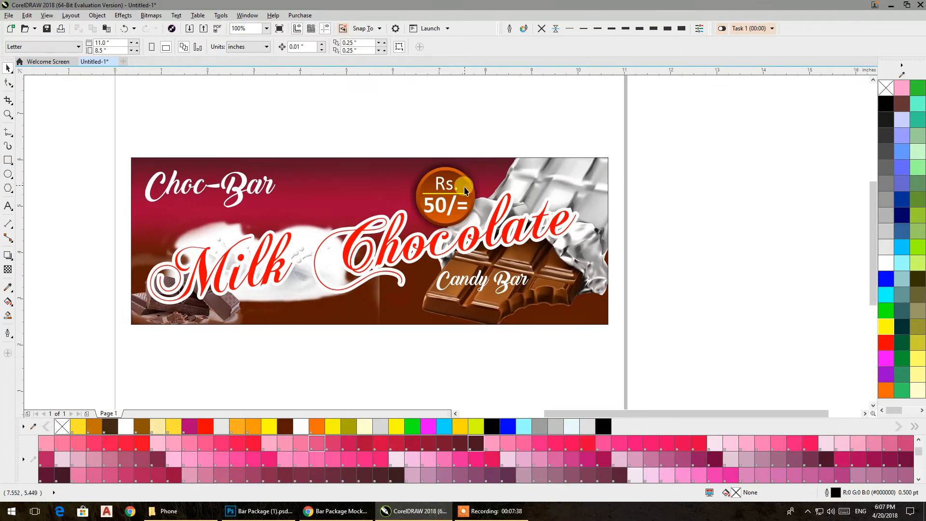
pyautogui.click(349, 260)
pyautogui.moveTo(349, 259)
pyautogui.mouseDown()
pyautogui.moveTo(341, 274)
pyautogui.moveTo(346, 264)
pyautogui.mouseUp()
pyautogui.click(378, 328)
# Try the price badge on the silver foil at the wrapper's upper-right corner, scaled down to about 1.16 in
pyautogui.moveTo(455, 217); pyautogui.dragTo(594, 185)
pyautogui.scroll(1, 594, 185)
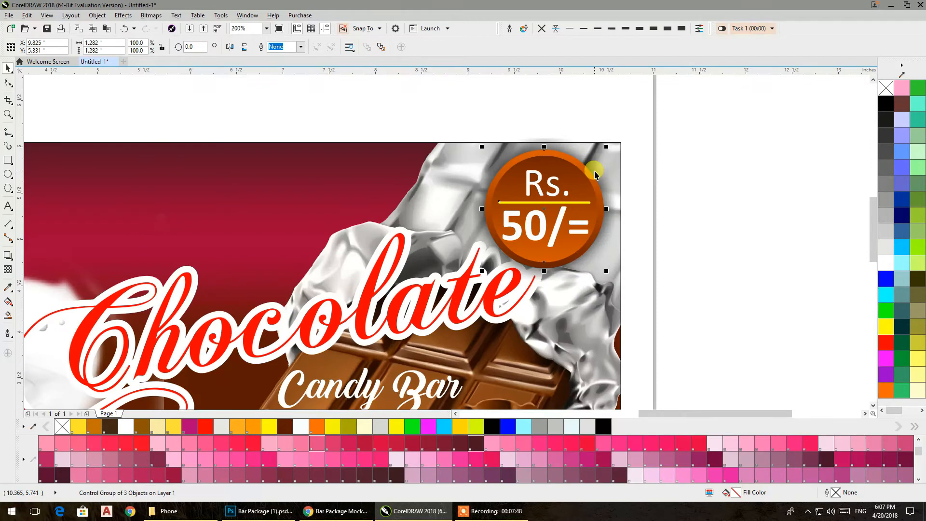
pyautogui.moveTo(605, 148); pyautogui.dragTo(598, 152)
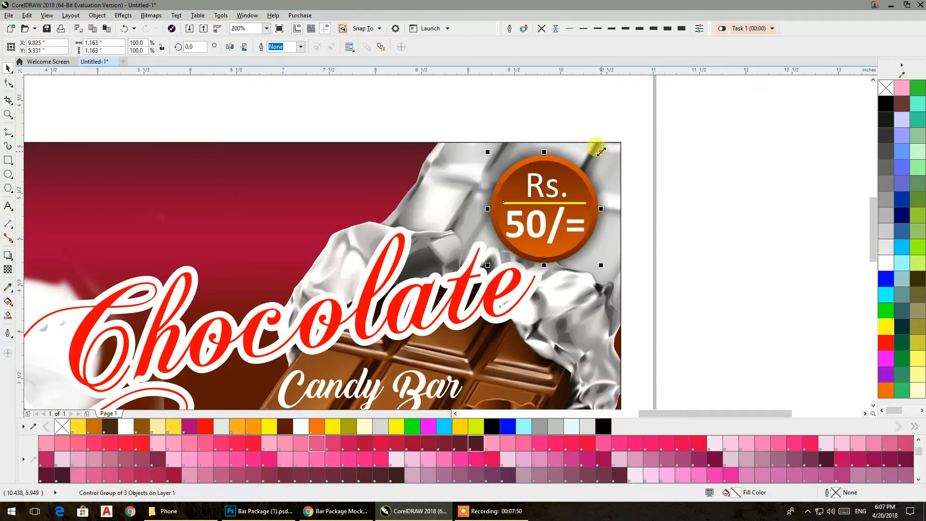
# Move the price badge back above "Chocolate" beside the foil and enlarge it to about 1.47 in
pyautogui.moveTo(541, 208); pyautogui.dragTo(274, 212)
pyautogui.moveTo(330, 269); pyautogui.dragTo(346, 281)
pyautogui.moveTo(308, 244); pyautogui.dragTo(307, 239)
pyautogui.moveTo(395, 143); pyautogui.dragTo(436, 106)
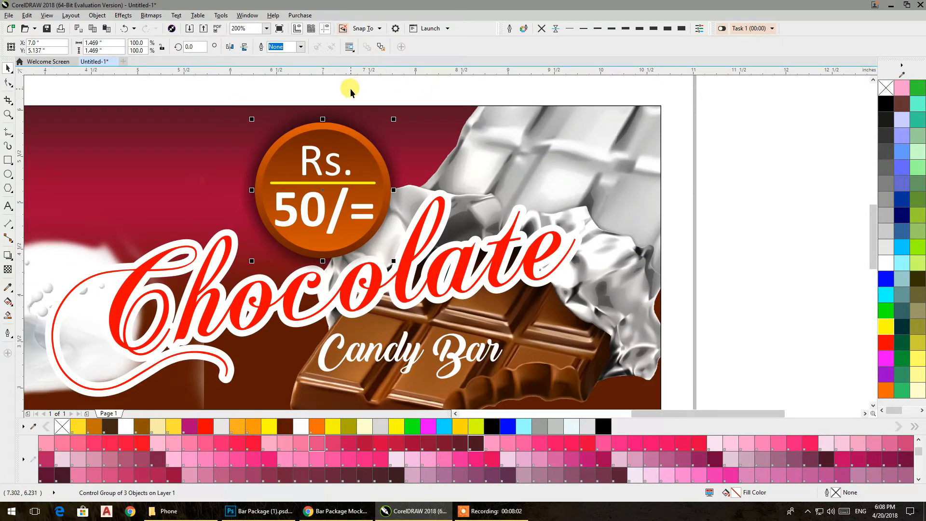
pyautogui.hotkey('ctrl', 's')
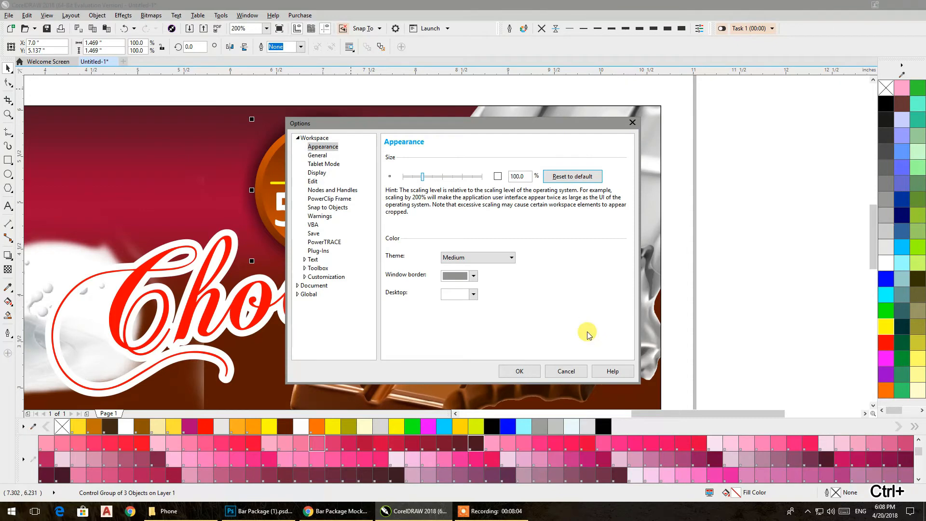
pyautogui.press('Escape')
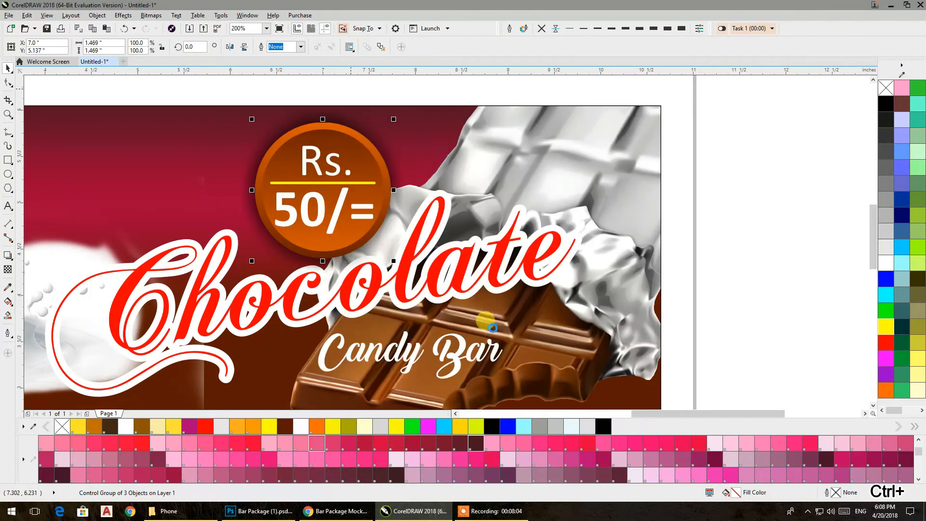
pyautogui.click(349, 99)
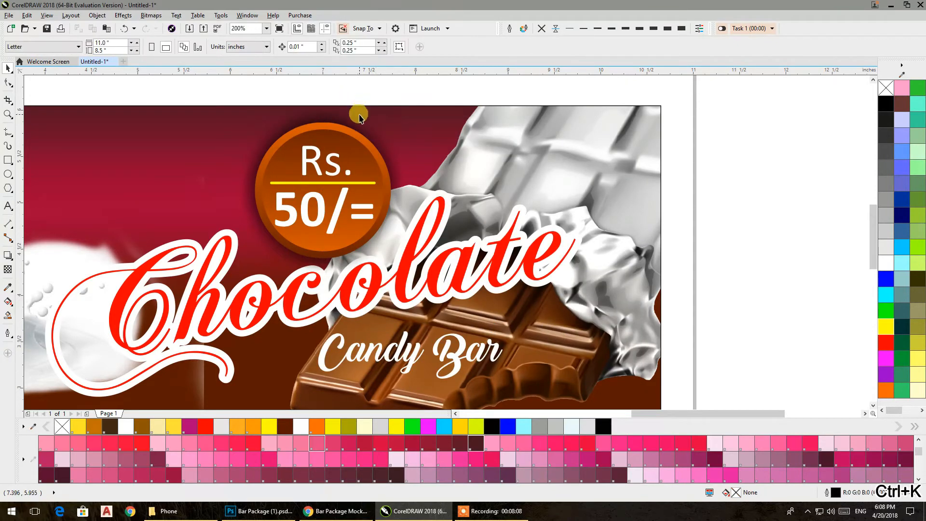
pyautogui.click(359, 118)
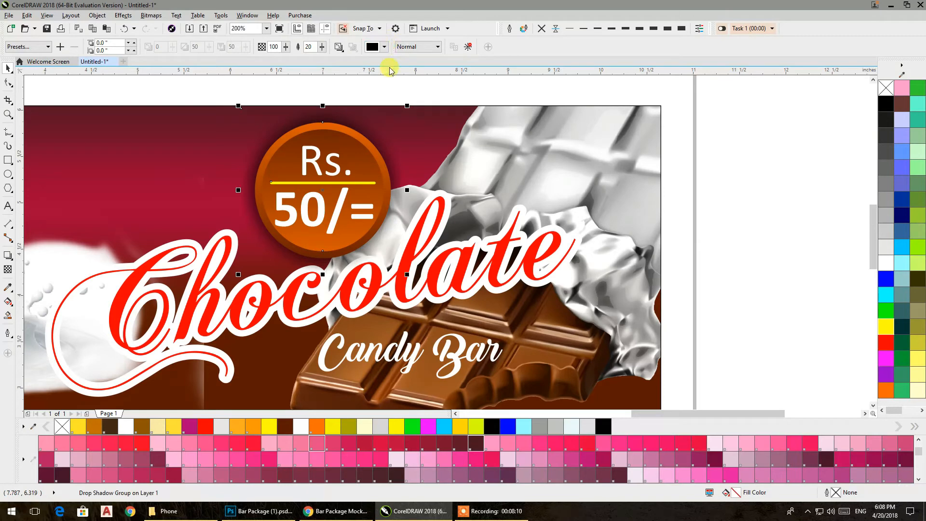
# Try pink, yellow and pale yellow in the badge's inner circle gradient and olive at the top of its rim gradient
pyautogui.click(354, 135)
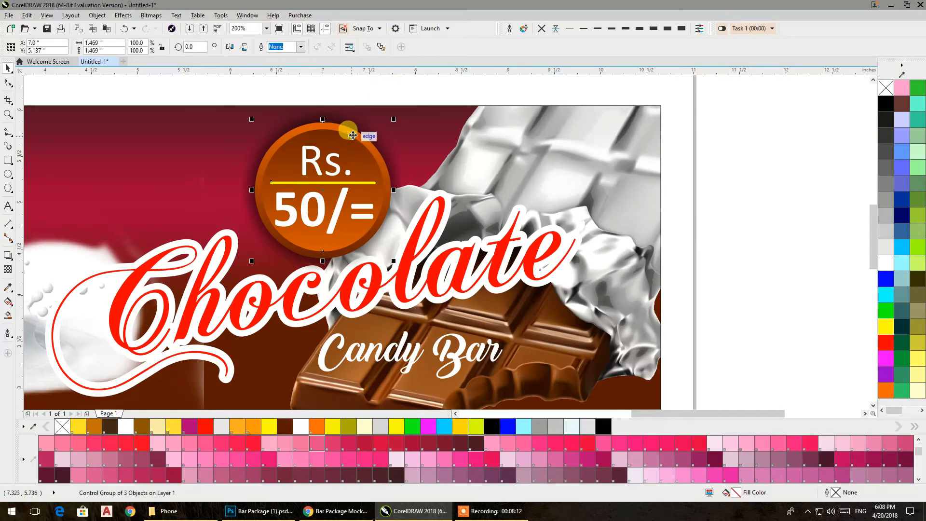
pyautogui.click(9, 301)
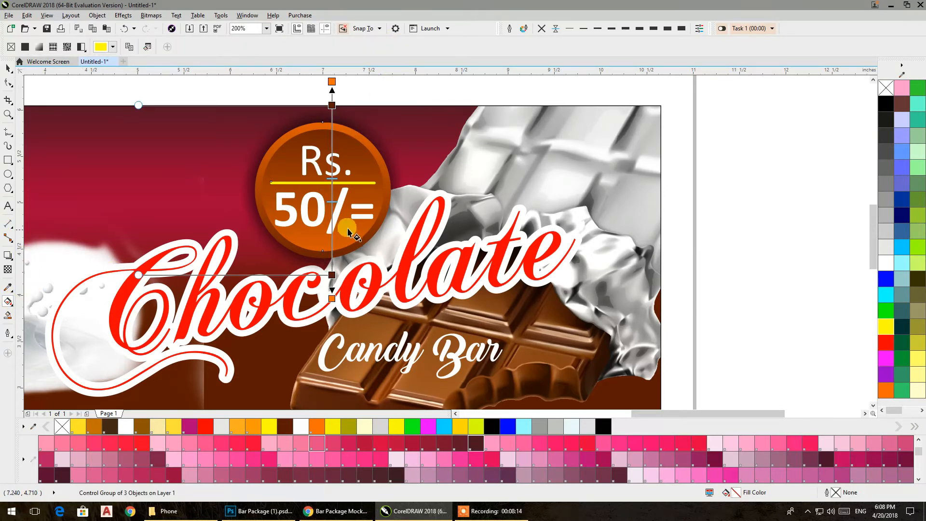
pyautogui.moveTo(388, 380); pyautogui.dragTo(333, 300)
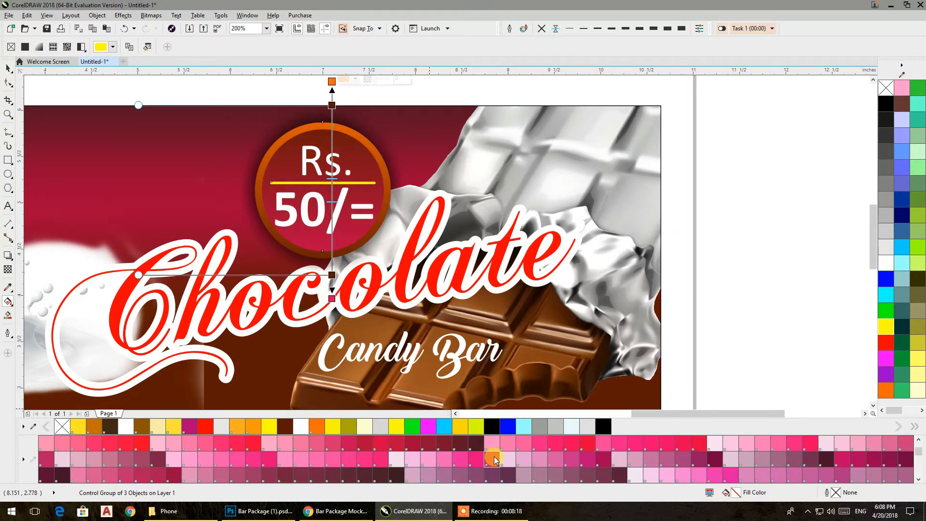
pyautogui.scroll(-3, 463, 453)
pyautogui.moveTo(400, 429); pyautogui.dragTo(333, 299)
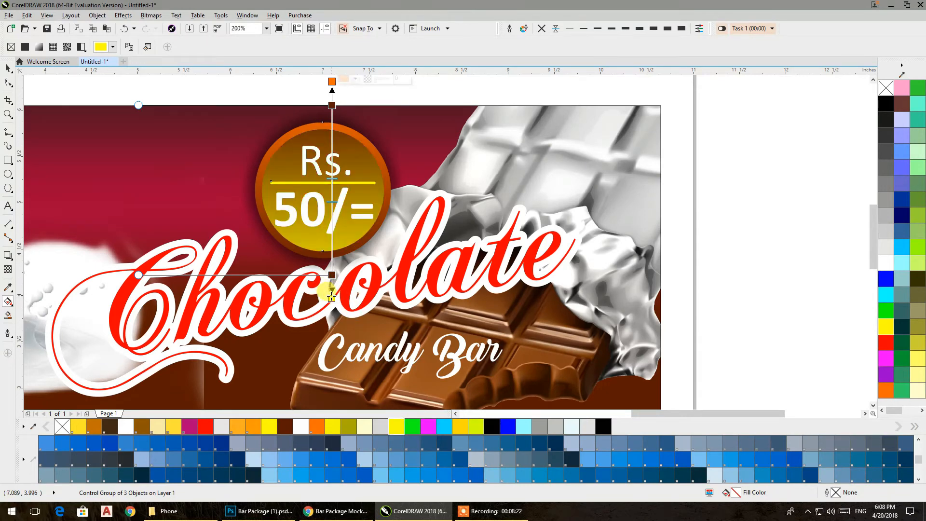
pyautogui.moveTo(351, 430); pyautogui.dragTo(332, 82)
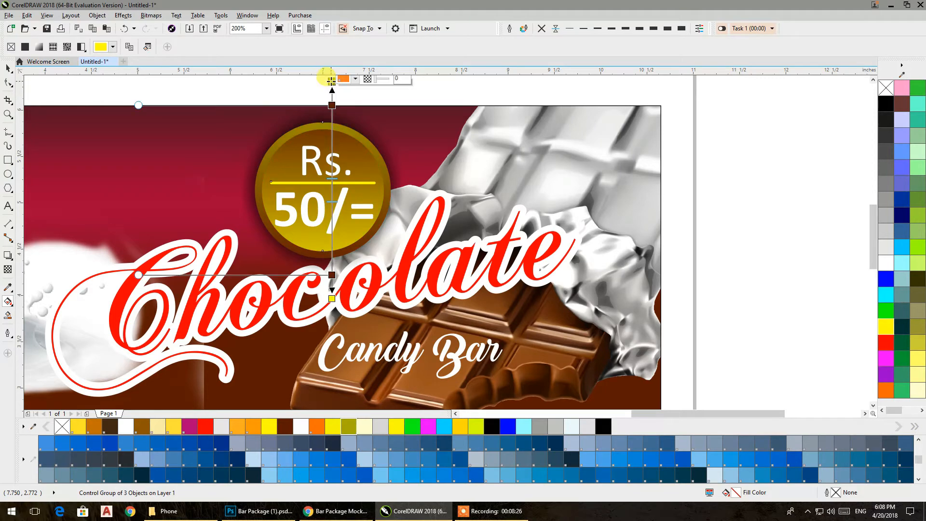
pyautogui.moveTo(331, 430); pyautogui.dragTo(332, 103)
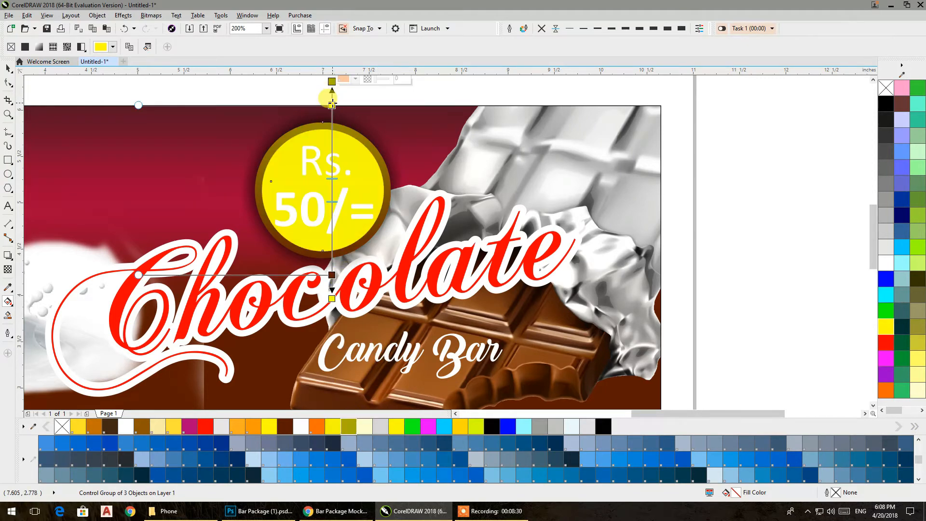
pyautogui.moveTo(347, 167); pyautogui.dragTo(332, 105)
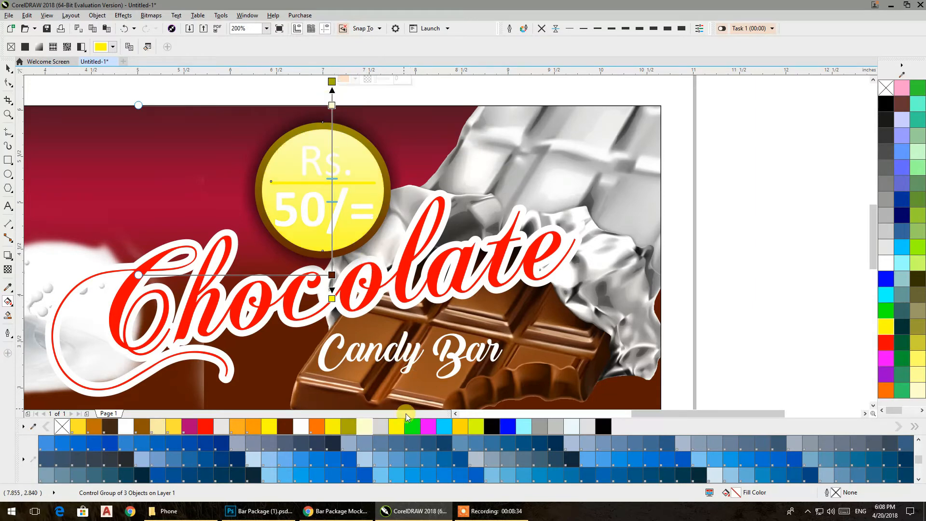
# Recolour both gradient ends of the badge's inner circle orange and both gradient ends of its rim yellow
pyautogui.moveTo(318, 429); pyautogui.dragTo(332, 106)
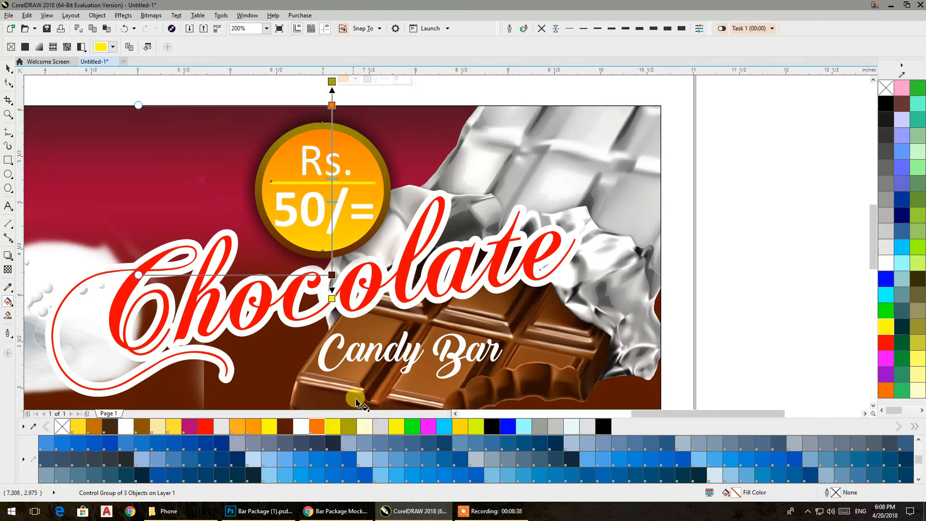
pyautogui.moveTo(317, 426); pyautogui.dragTo(332, 299)
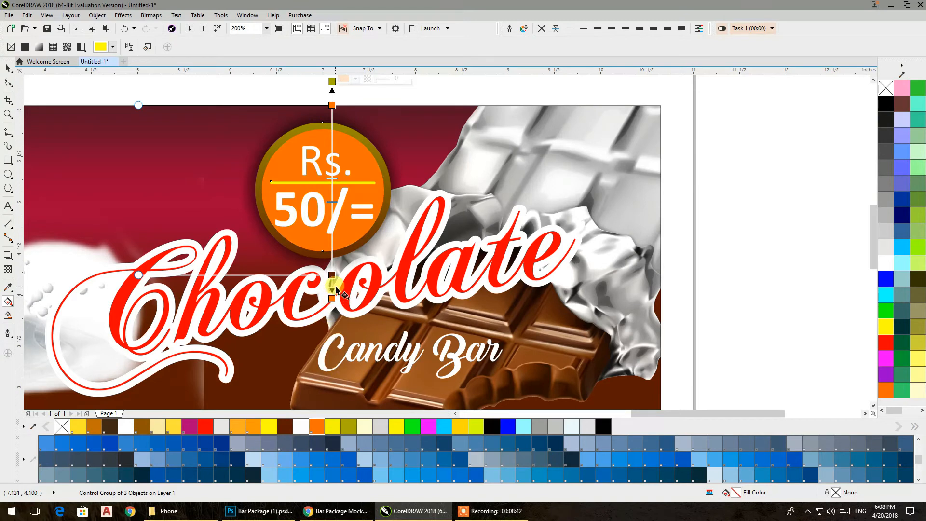
pyautogui.moveTo(317, 426); pyautogui.dragTo(332, 276)
pyautogui.moveTo(348, 426); pyautogui.dragTo(332, 83)
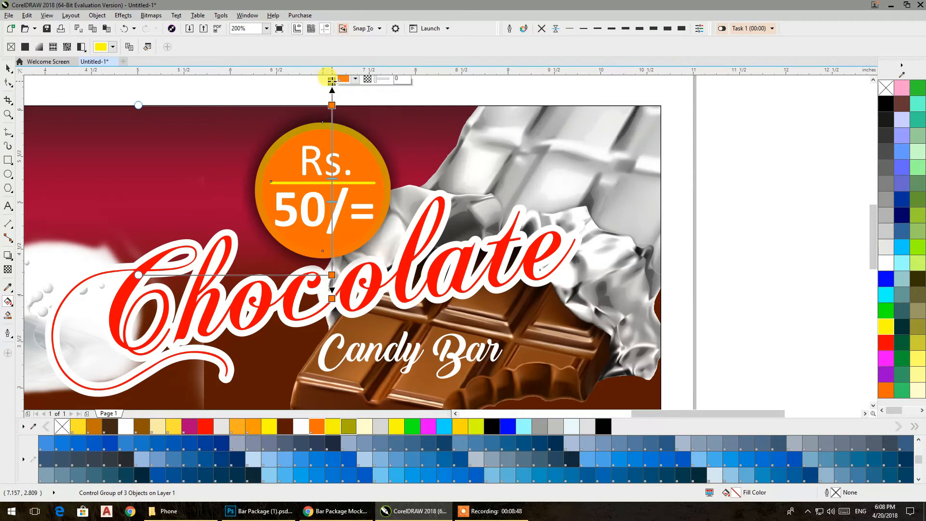
pyautogui.moveTo(396, 427); pyautogui.dragTo(332, 82)
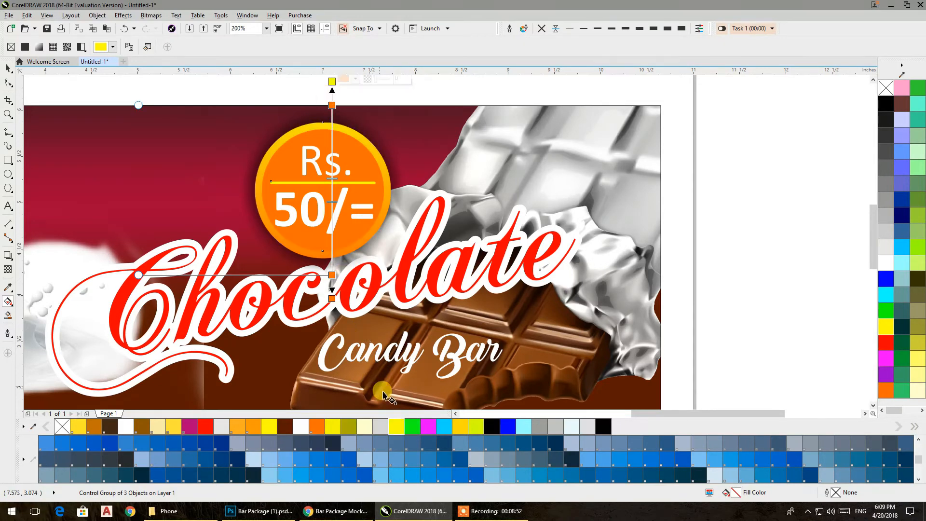
pyautogui.moveTo(396, 427); pyautogui.dragTo(331, 275)
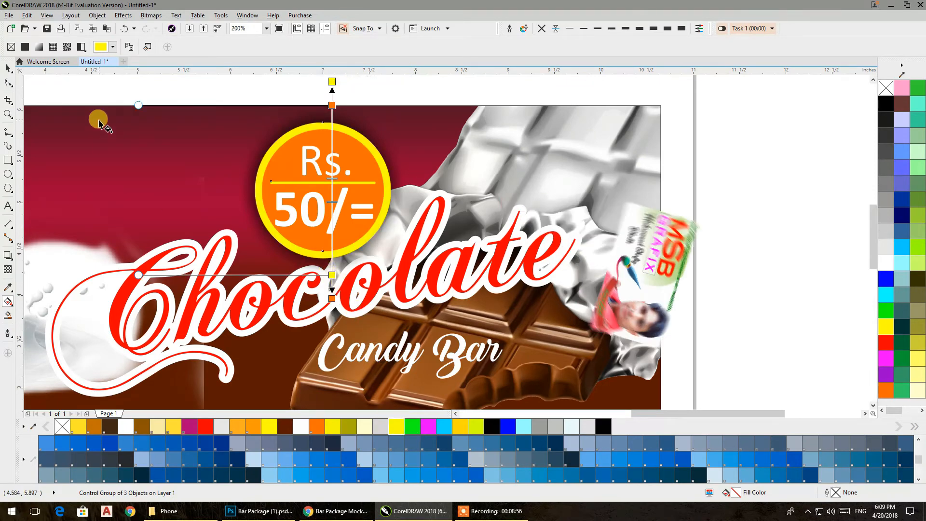
pyautogui.click(8, 69)
pyautogui.click(228, 88)
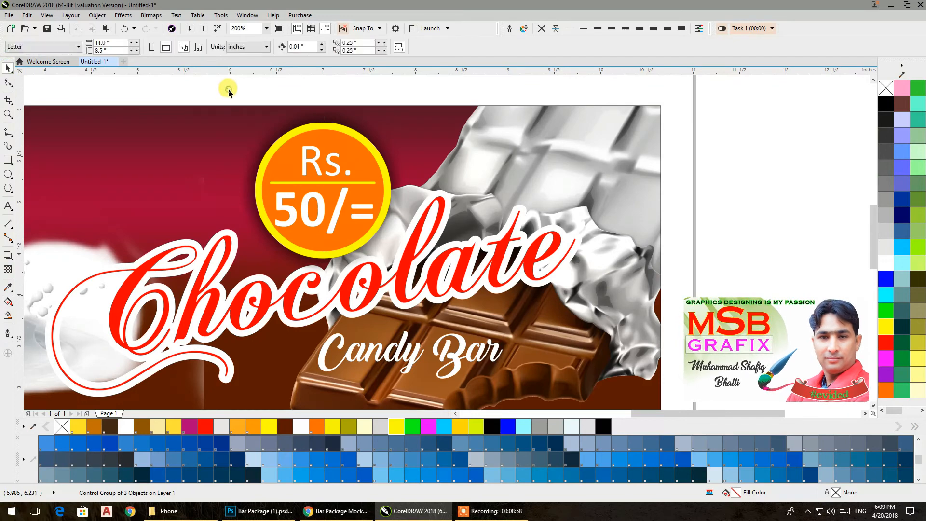
# Remove the 0.5 pt black outline from the wrapper's background rectangle
pyautogui.scroll(-2, 333, 146)
pyautogui.moveTo(304, 153); pyautogui.dragTo(339, 177)
pyautogui.moveTo(528, 291); pyautogui.dragTo(77, 112)
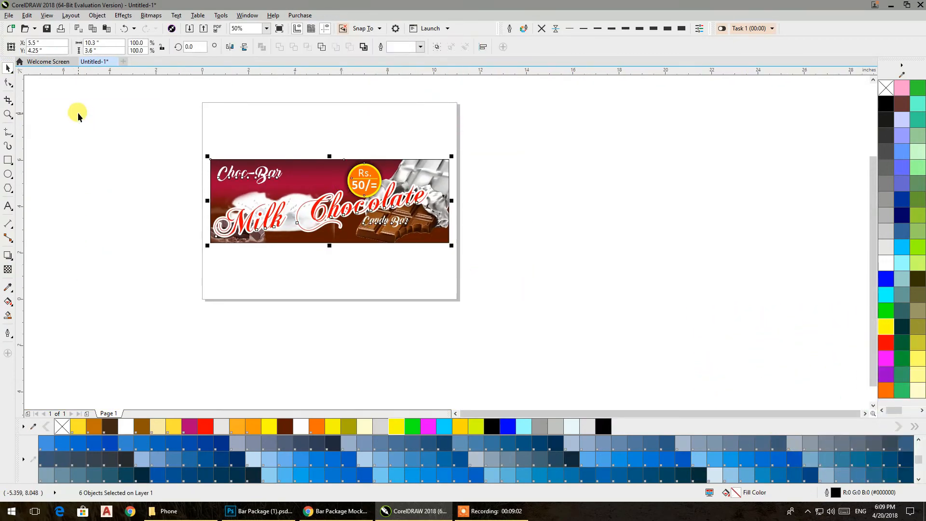
pyautogui.click(184, 117)
pyautogui.click(215, 189)
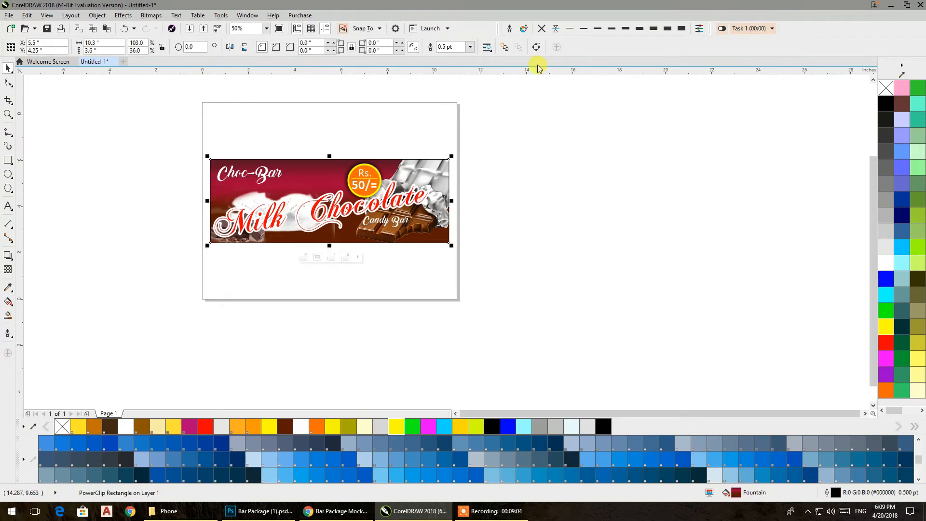
pyautogui.moveTo(527, 114); pyautogui.dragTo(169, 260)
pyautogui.click(326, 285)
# Fill the "Candy Bar" text with cyan and give it a white outline
pyautogui.scroll(1, 400, 226)
pyautogui.moveTo(390, 222); pyautogui.dragTo(392, 223)
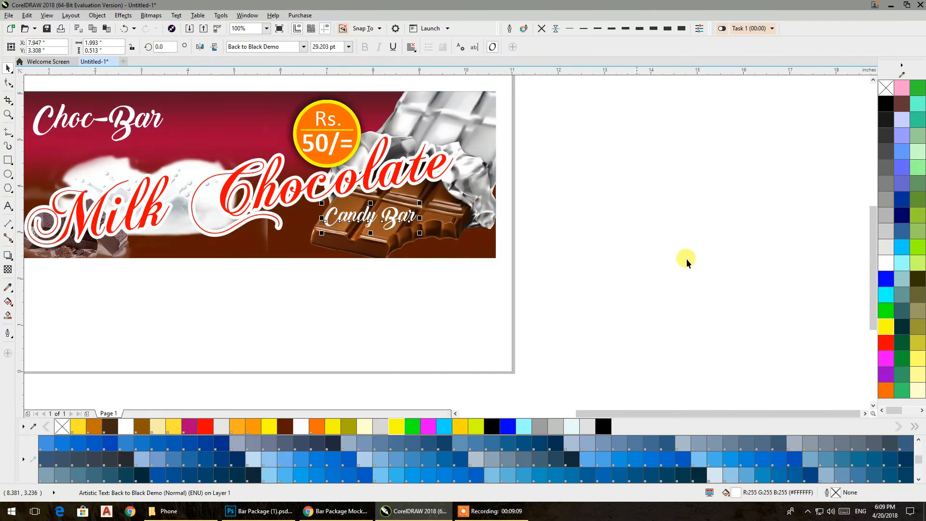
pyautogui.click(887, 280)
pyautogui.click(886, 295)
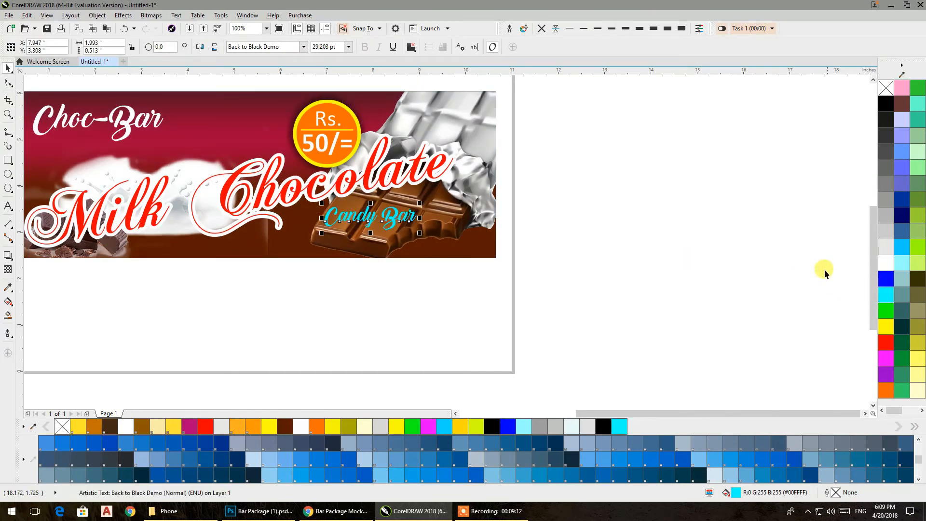
pyautogui.rightClick(886, 262)
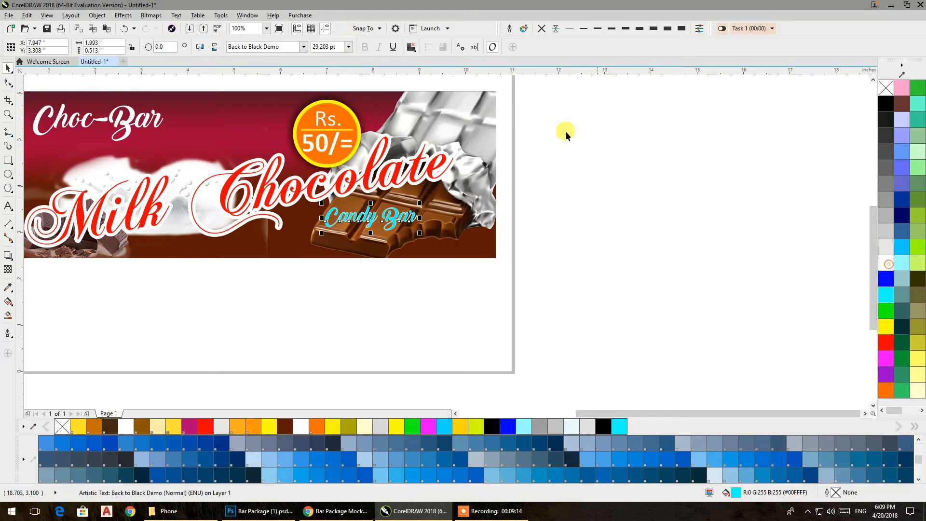
# Set the "Candy Bar" outline to 1.0 pt with rounded corners and caps, placed behind the fill and scaling with the object
pyautogui.click(597, 29)
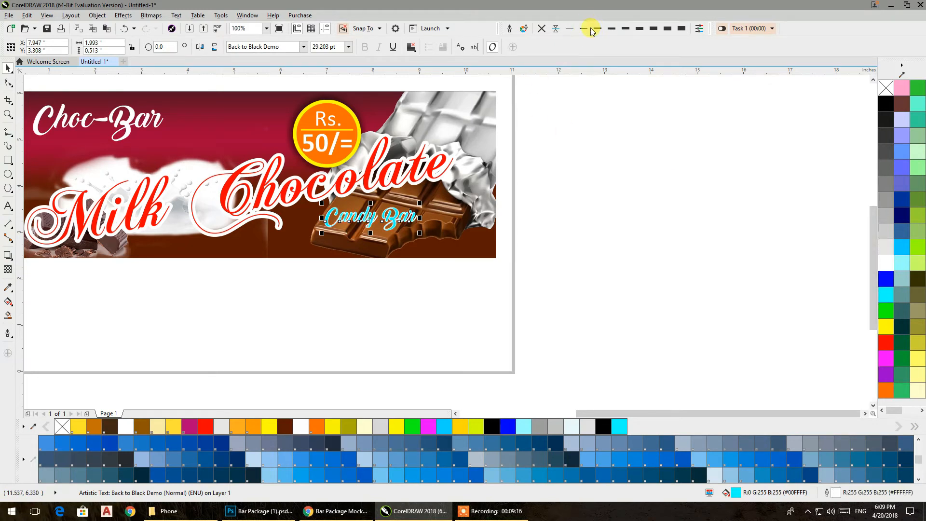
pyautogui.click(504, 27)
pyautogui.click(430, 257)
pyautogui.click(430, 290)
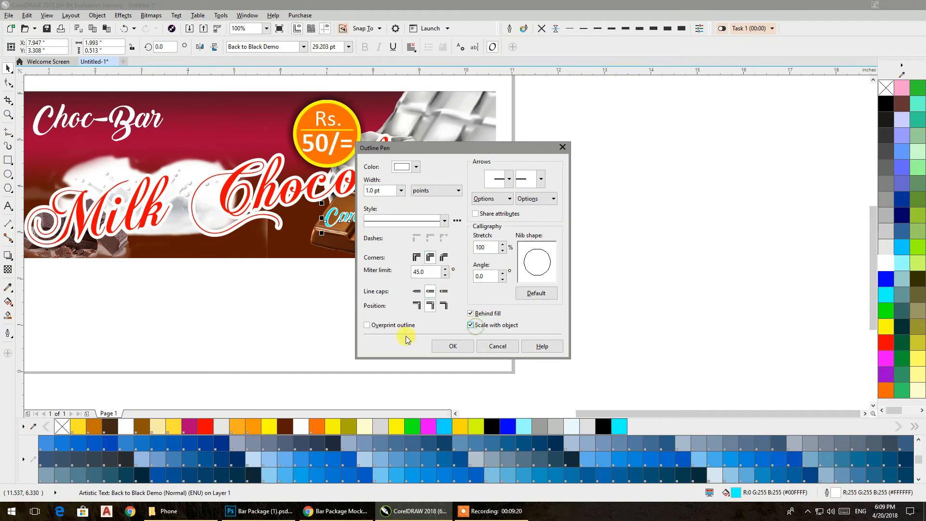
pyautogui.click(452, 345)
pyautogui.click(607, 237)
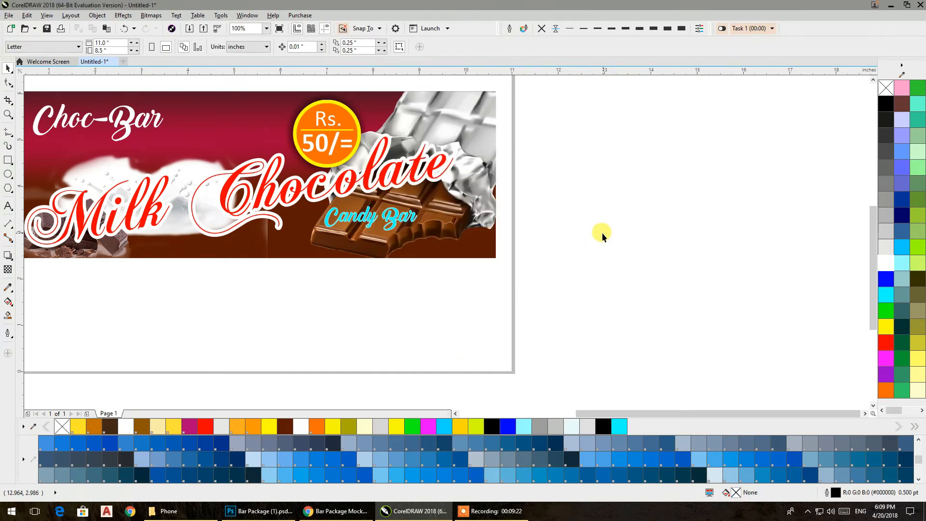
# Change the fill of the "Candy Bar" text to black
pyautogui.scroll(2, 364, 214)
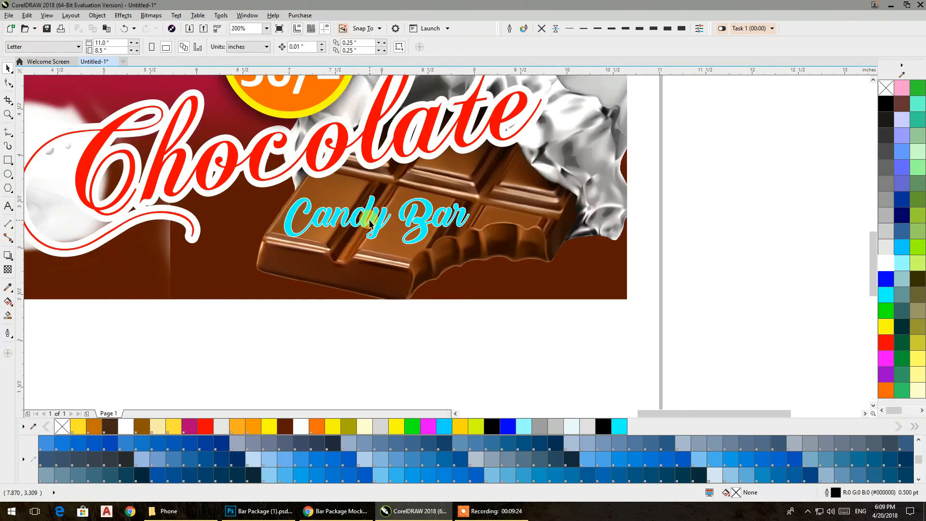
pyautogui.click(368, 220)
pyautogui.click(886, 103)
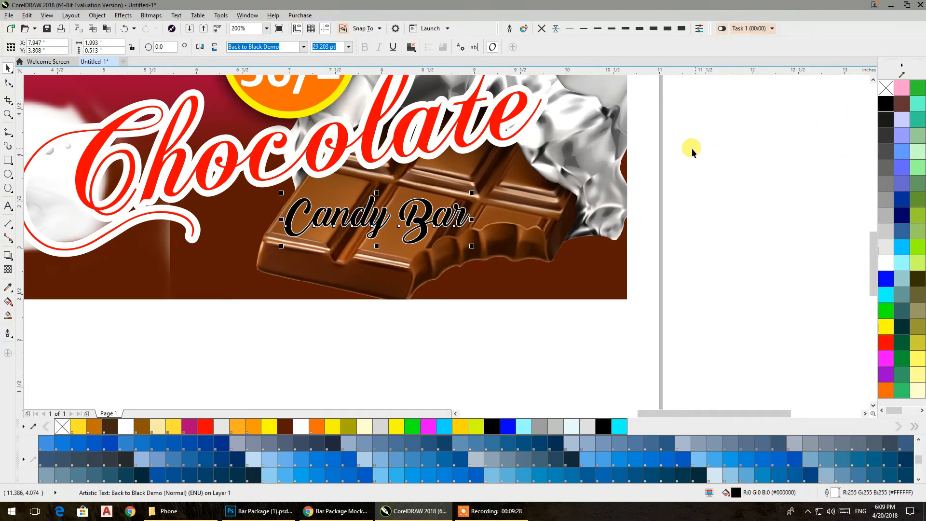
pyautogui.scroll(2, 410, 219)
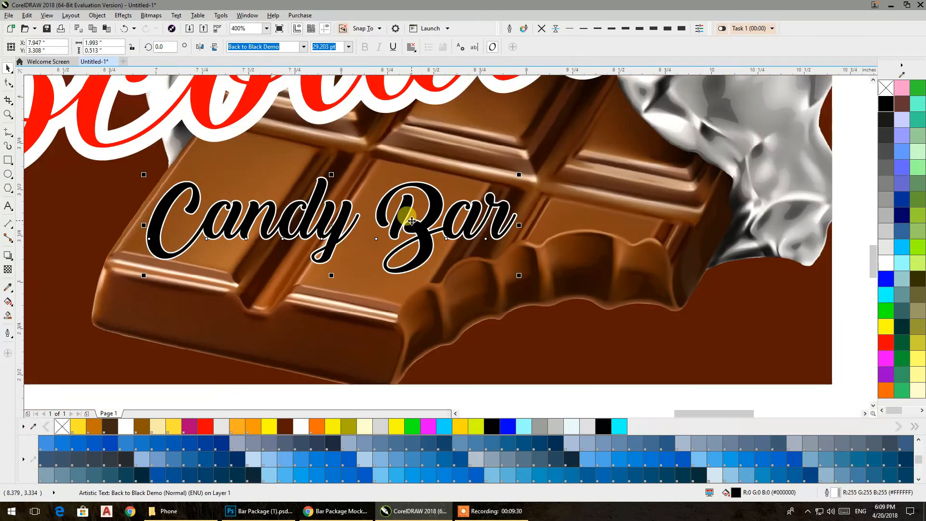
# Duplicate the "Candy Bar" text with a slight offset up and to the left of the original
pyautogui.moveTo(421, 230); pyautogui.dragTo(344, 215)
pyautogui.rightClick(415, 227)
pyautogui.click(795, 238)
pyautogui.scroll(3, 392, 205)
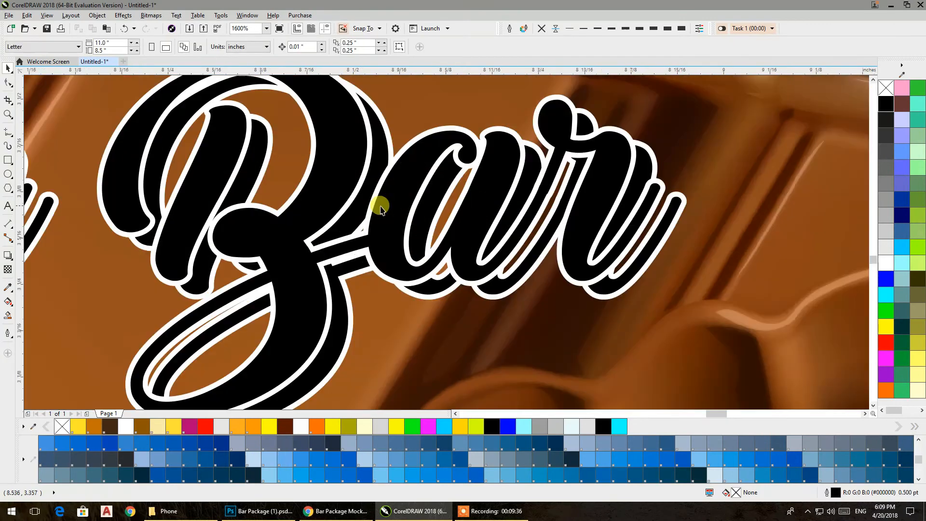
# Blend the two "Candy Bar" text copies together in 20 steps
pyautogui.click(381, 211)
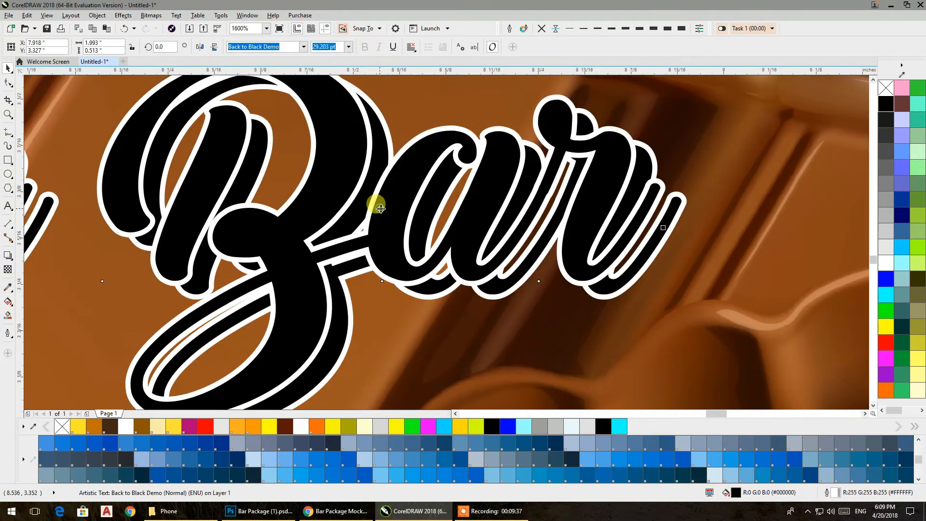
pyautogui.click(12, 260)
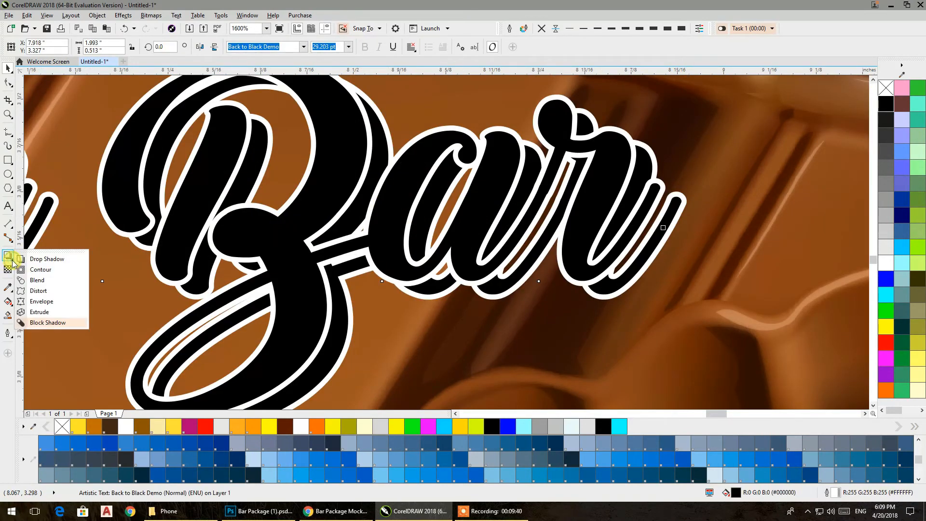
pyautogui.click(32, 282)
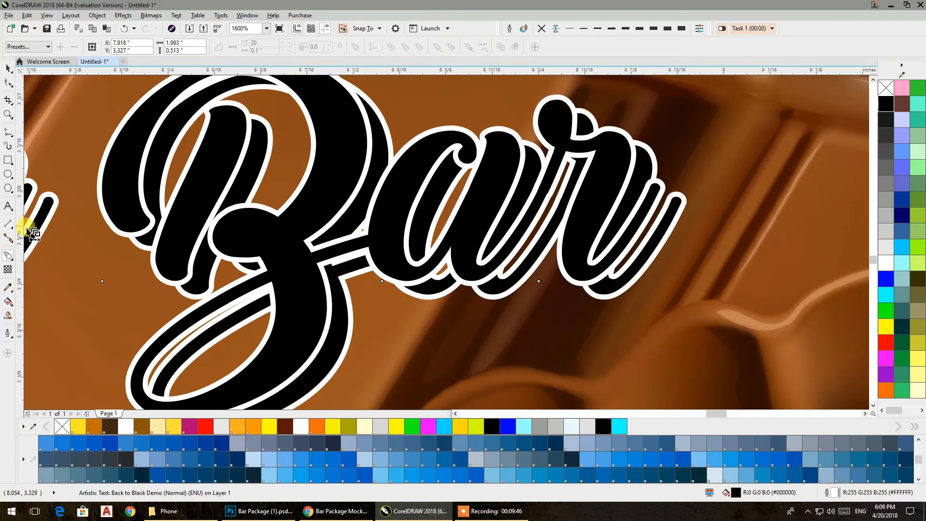
pyautogui.moveTo(30, 233); pyautogui.dragTo(182, 227)
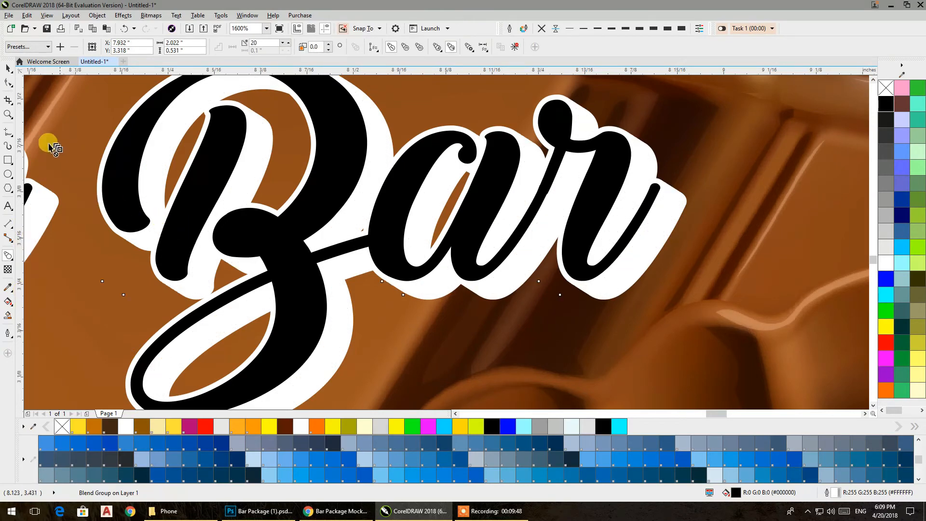
pyautogui.click(8, 67)
pyautogui.scroll(-6, 392, 228)
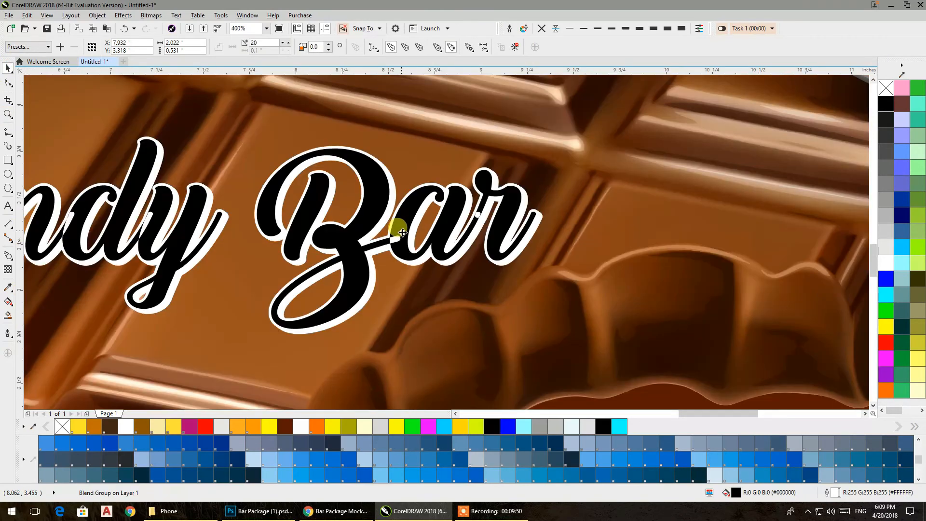
# Fill the rear "Candy Bar" text of the blend with blue
pyautogui.click(748, 311)
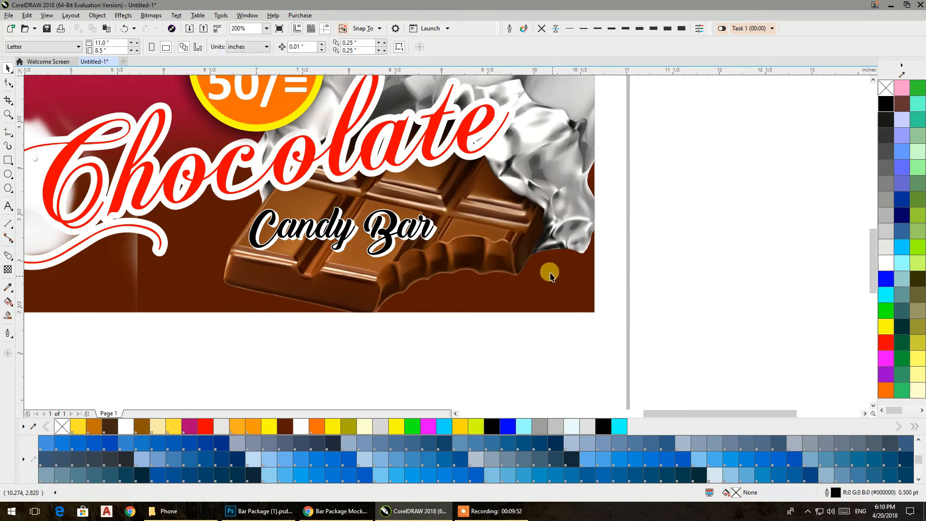
pyautogui.scroll(6, 448, 239)
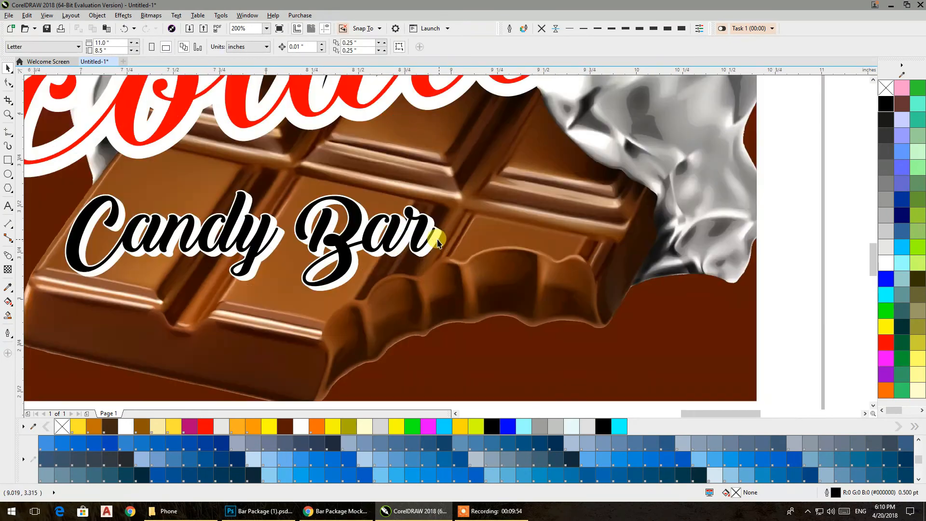
pyautogui.scroll(2, 438, 237)
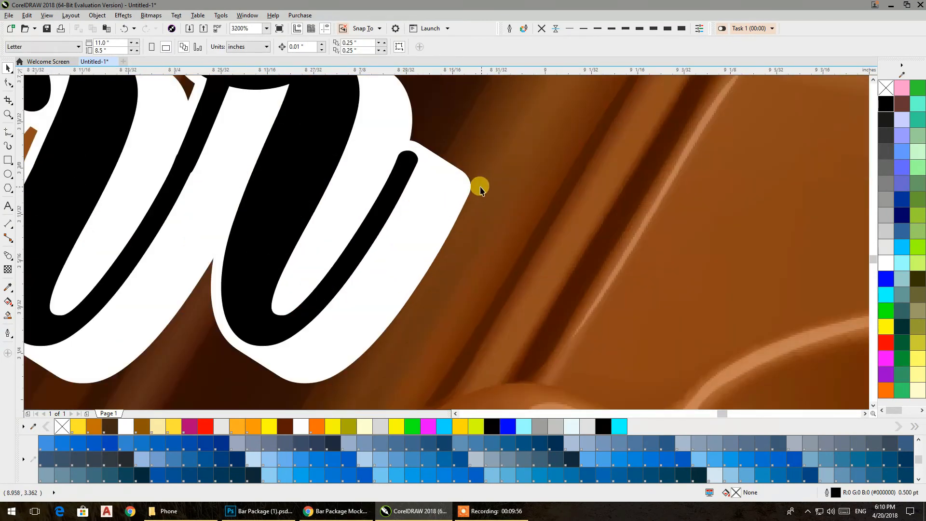
pyautogui.click(470, 185)
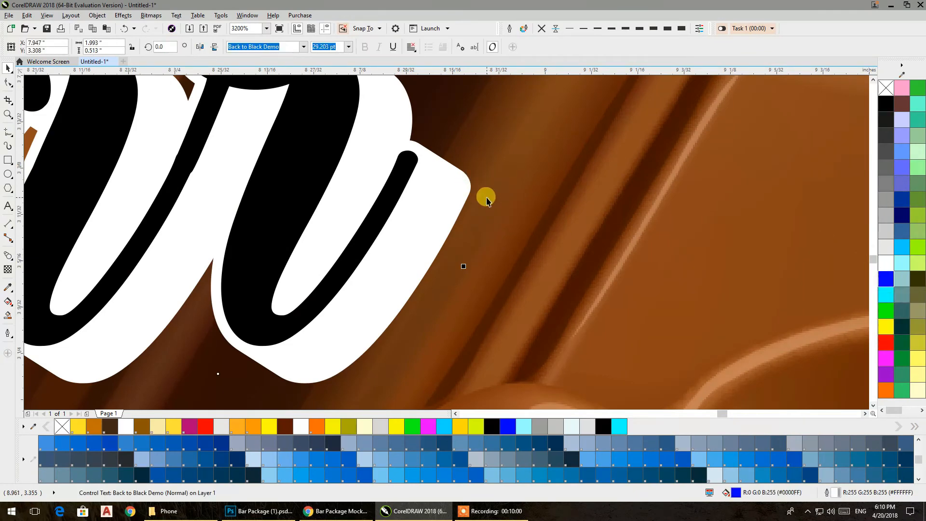
# Fill the front "Candy Bar" text of the blend with red and remove its white outline
pyautogui.scroll(-3, 484, 201)
pyautogui.moveTo(483, 202); pyautogui.dragTo(276, 176)
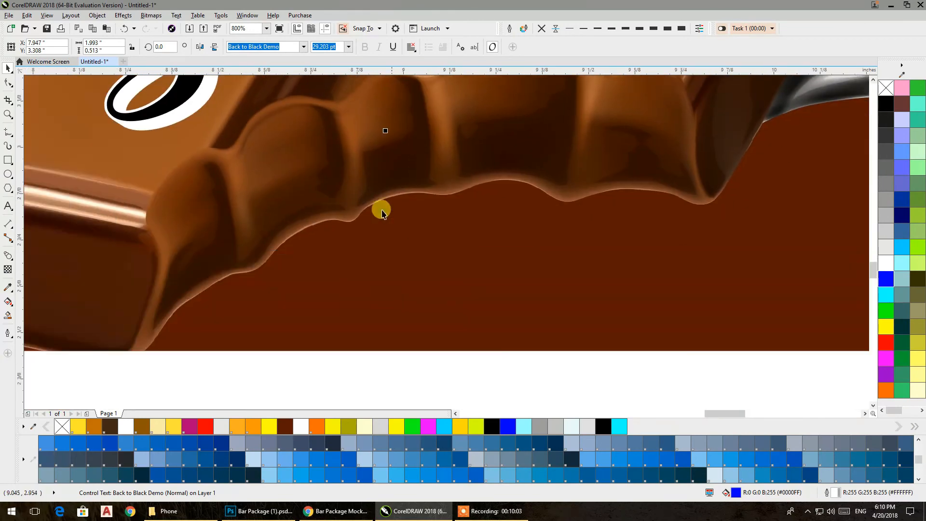
pyautogui.click(332, 360)
pyautogui.click(146, 128)
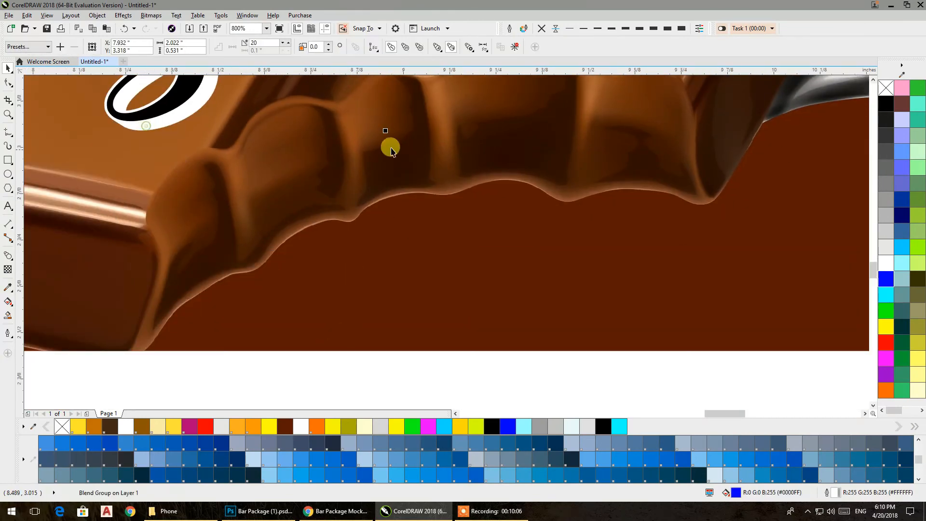
pyautogui.click(173, 110)
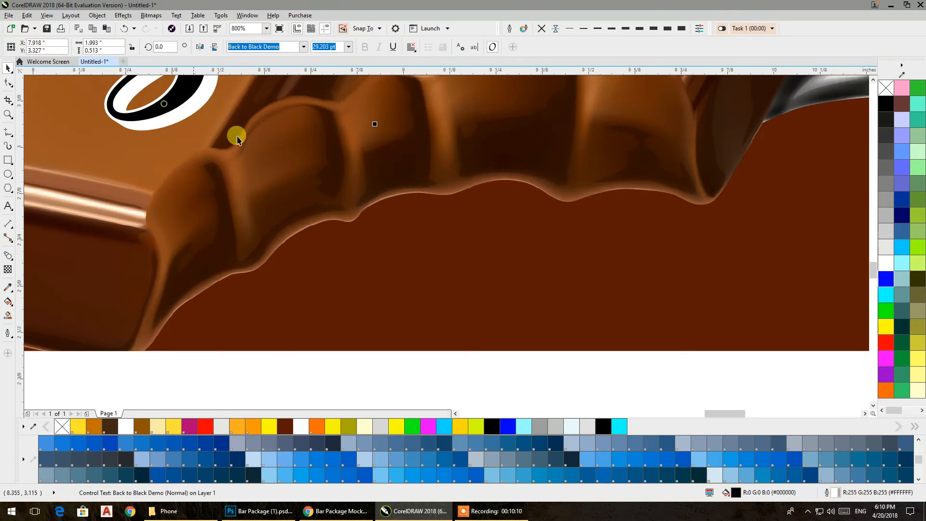
pyautogui.click(887, 344)
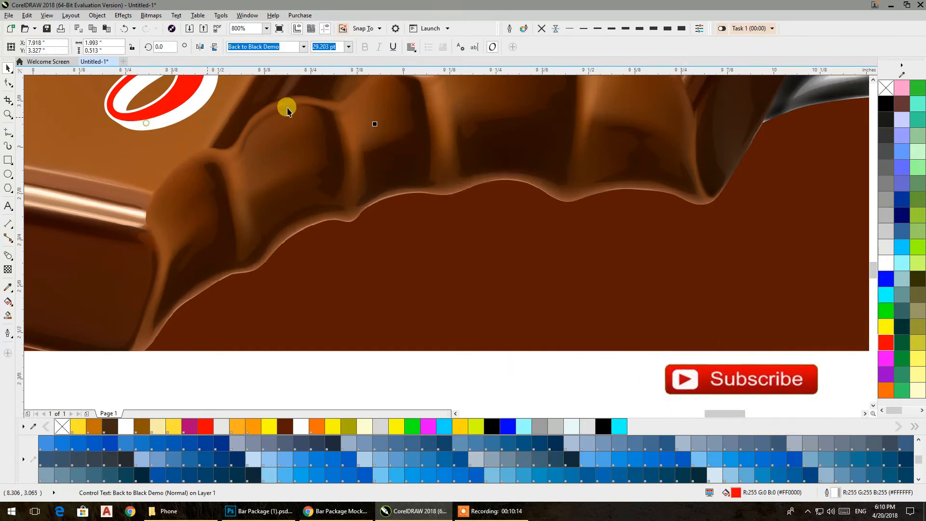
pyautogui.click(542, 30)
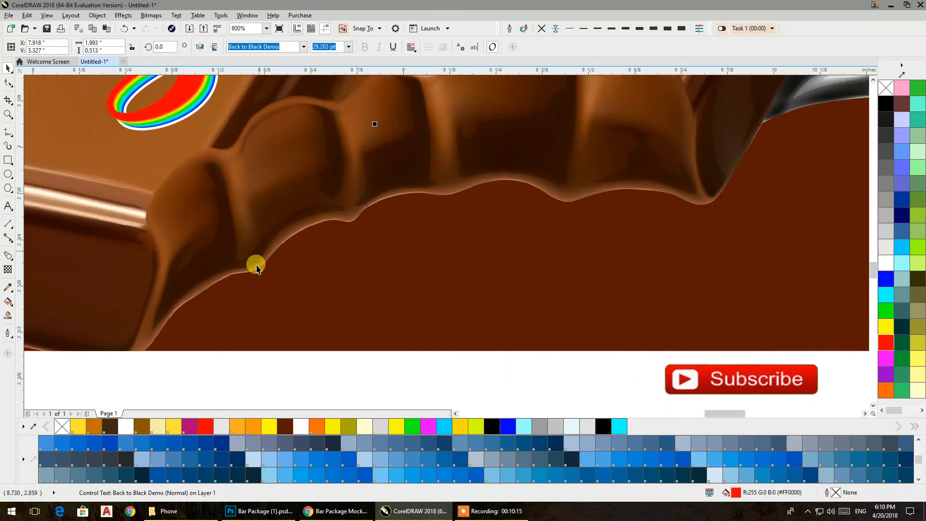
# Deepen the "Candy Bar" blend by moving its front text up and left to about X 7.89 in, Y 3.37 in
pyautogui.click(258, 365)
pyautogui.scroll(-6, 257, 365)
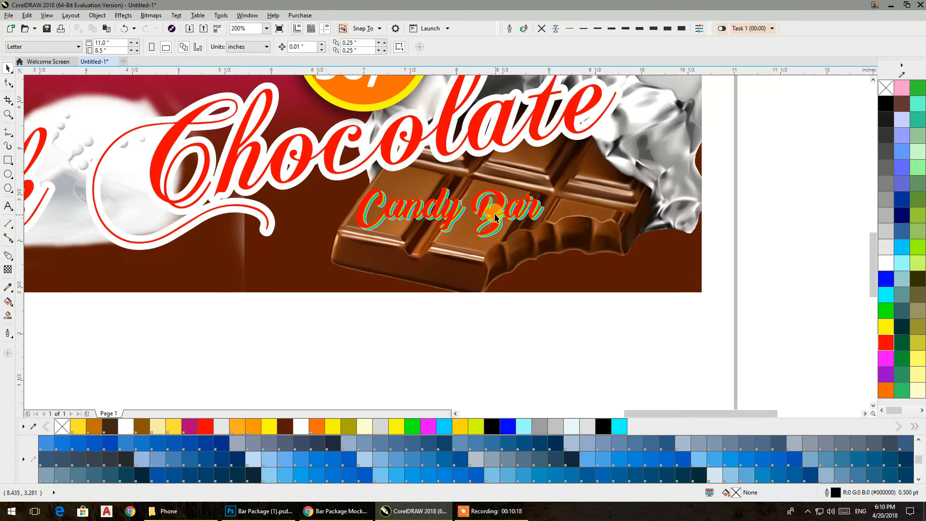
pyautogui.scroll(6, 498, 219)
pyautogui.click(482, 203)
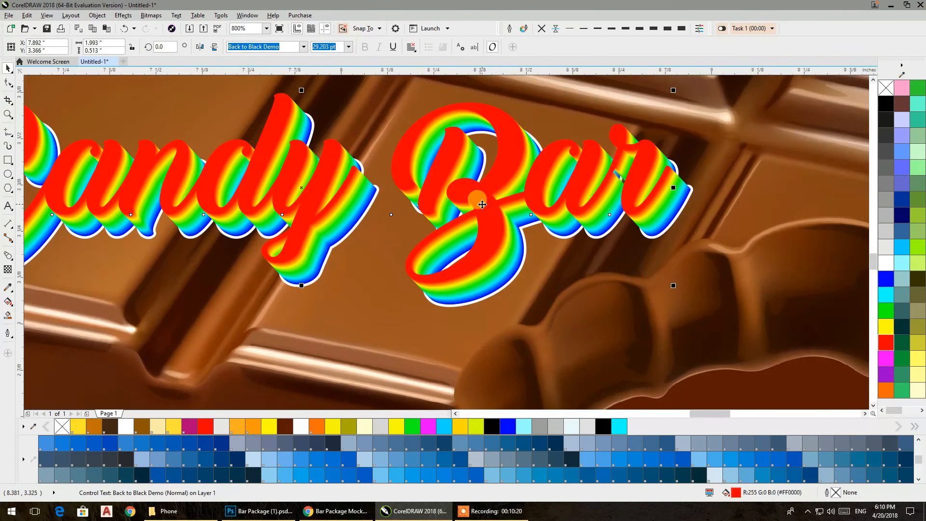
# Remove the white outline from the blend's rear blue "Candy Bar" text
pyautogui.moveTo(526, 394); pyautogui.dragTo(489, 244)
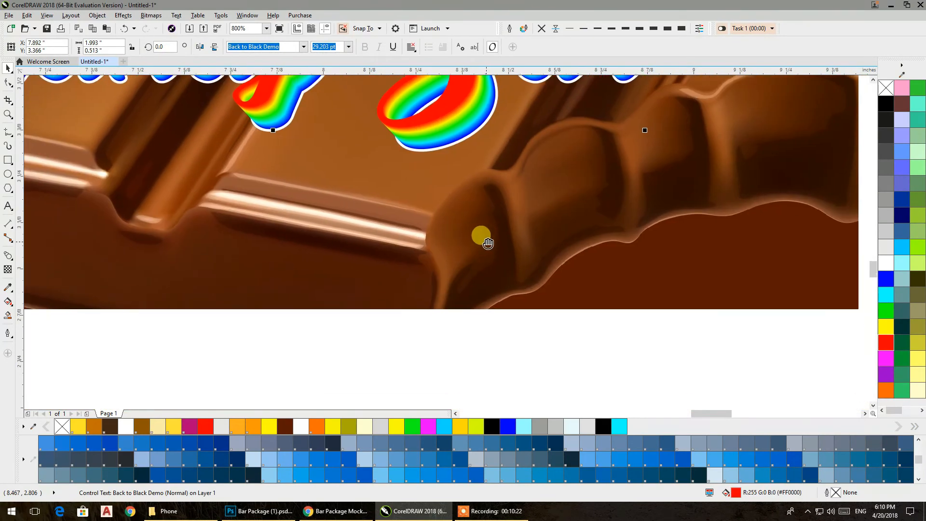
pyautogui.click(497, 396)
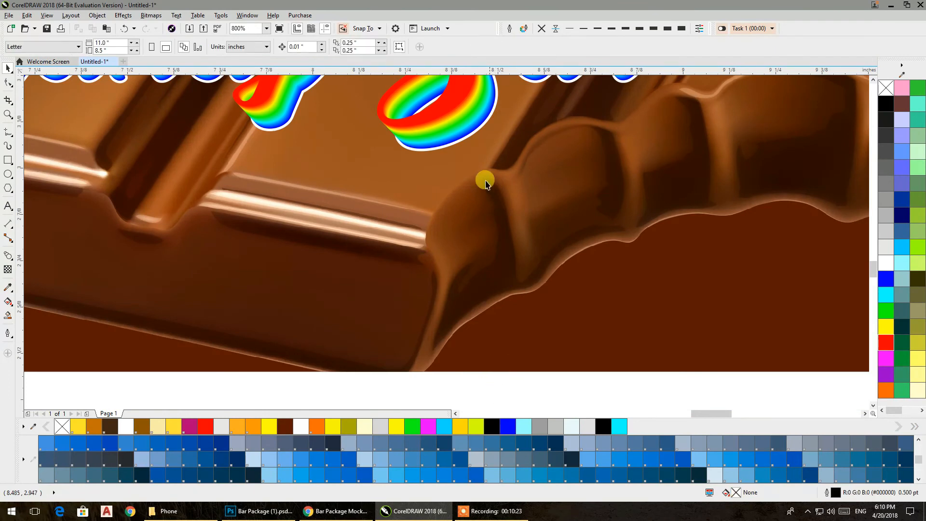
pyautogui.click(466, 143)
pyautogui.click(542, 29)
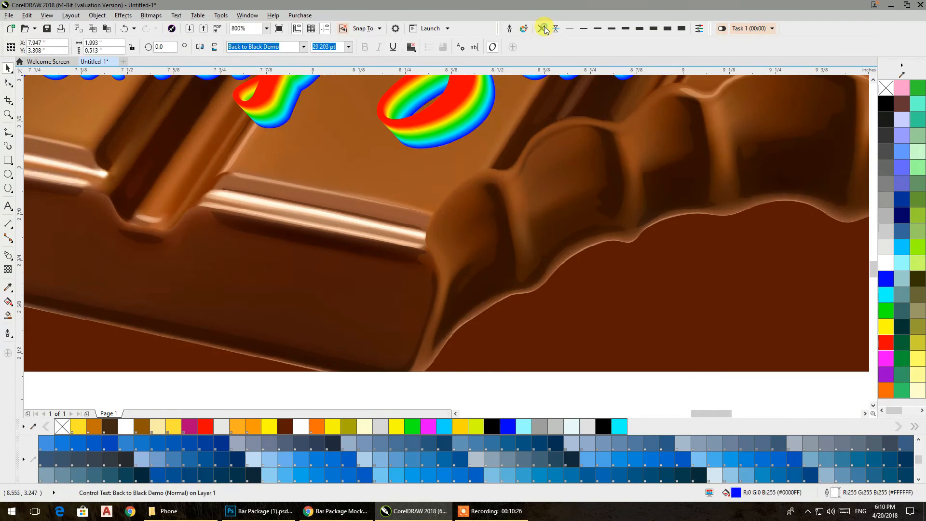
pyautogui.click(469, 129)
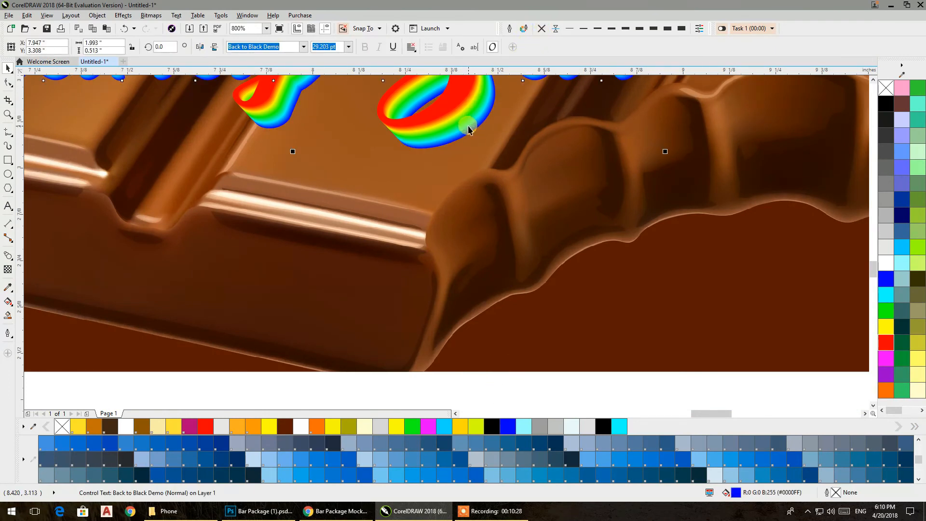
# Give the front "Candy Bar" text a 1.5 pt white outline with rounded corners and caps, behind the fill and scaling with the object
pyautogui.scroll(-4, 469, 131)
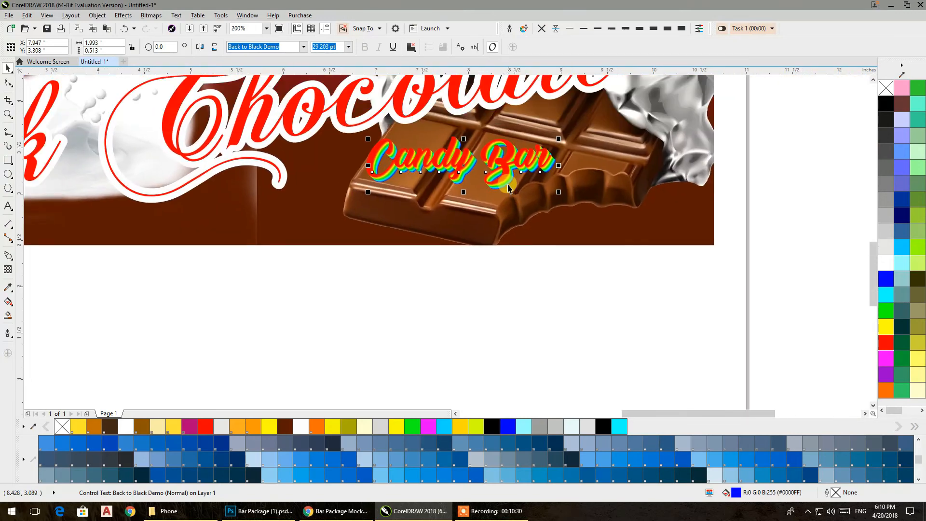
pyautogui.click(500, 300)
pyautogui.click(506, 165)
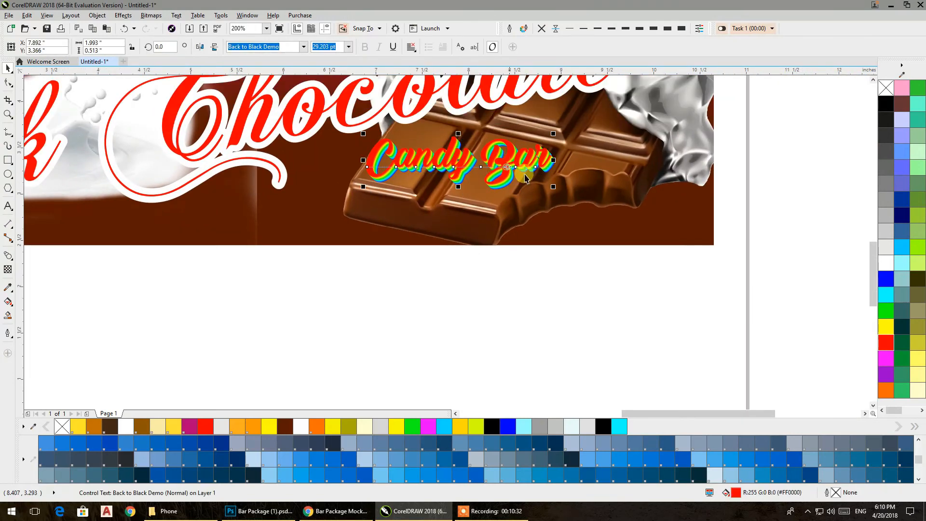
pyautogui.rightClick(890, 264)
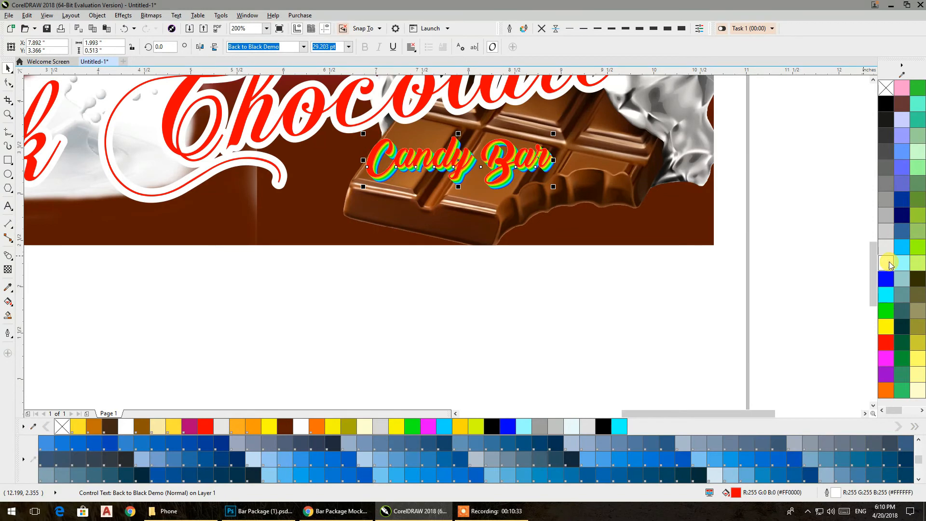
pyautogui.click(611, 29)
pyautogui.click(509, 29)
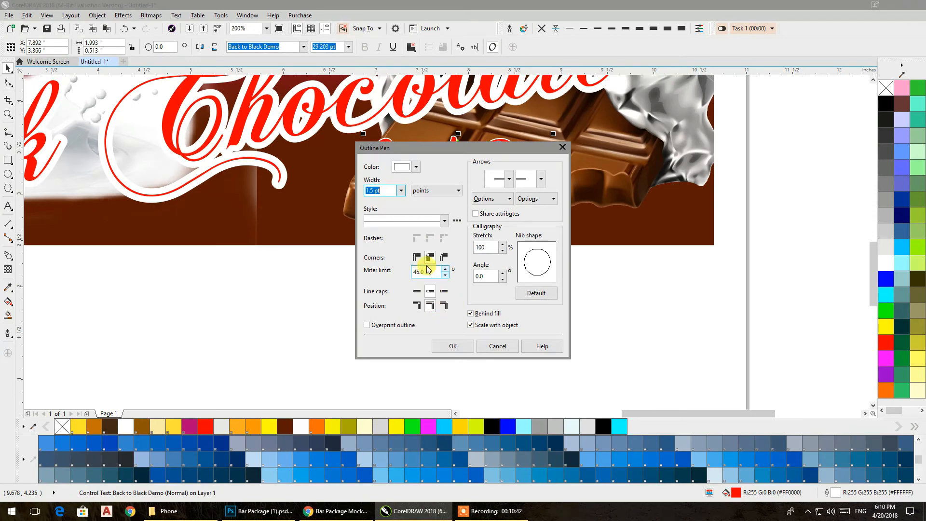
pyautogui.click(444, 348)
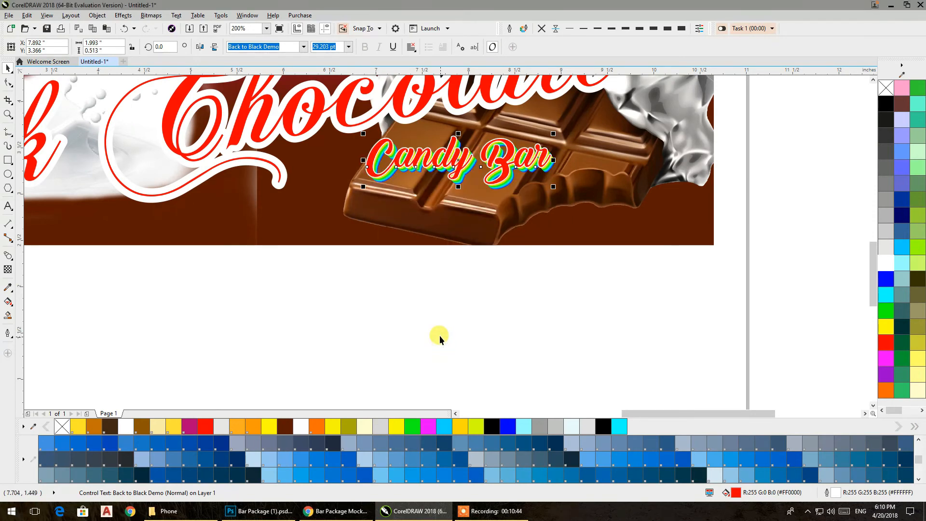
pyautogui.click(439, 332)
# Apply a linear fountain fill to the "Milk Chocolate" text, running upward from red to white
pyautogui.scroll(-1, 522, 254)
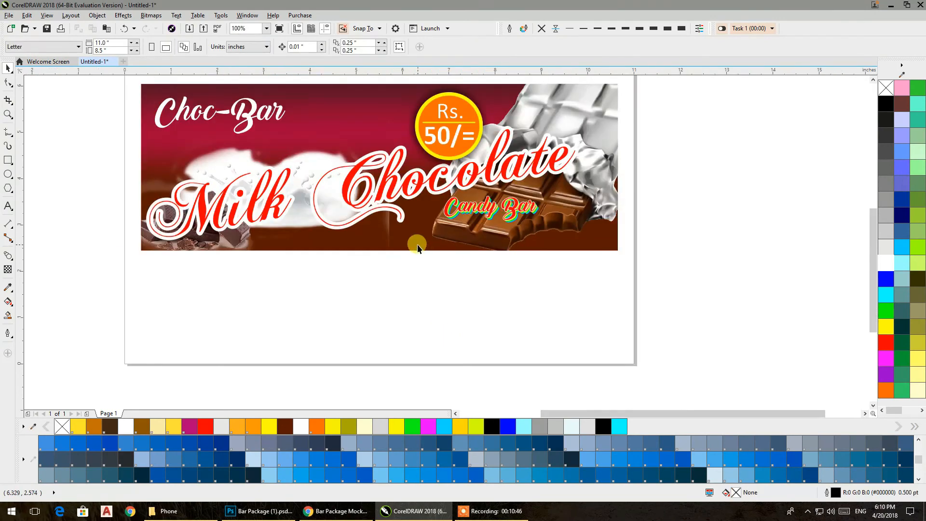
pyautogui.moveTo(418, 245); pyautogui.dragTo(447, 280)
pyautogui.scroll(1, 409, 265)
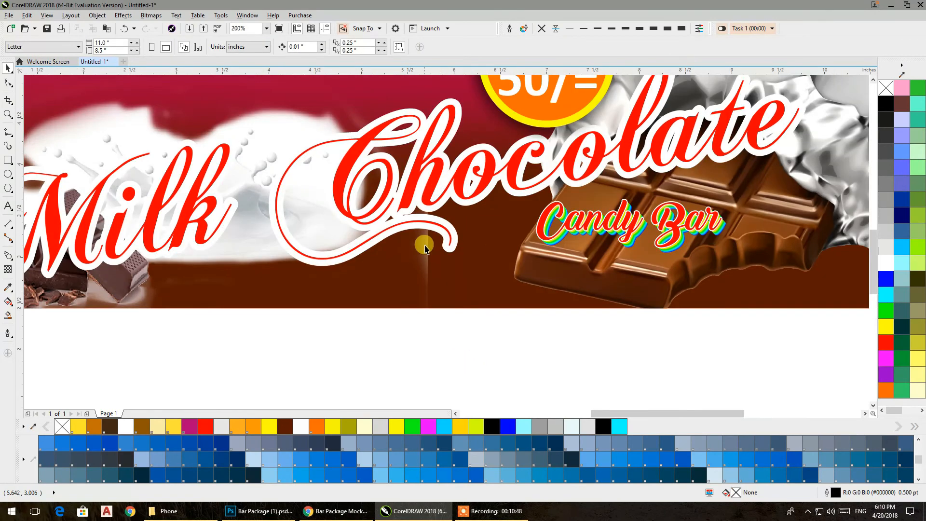
pyautogui.click(410, 187)
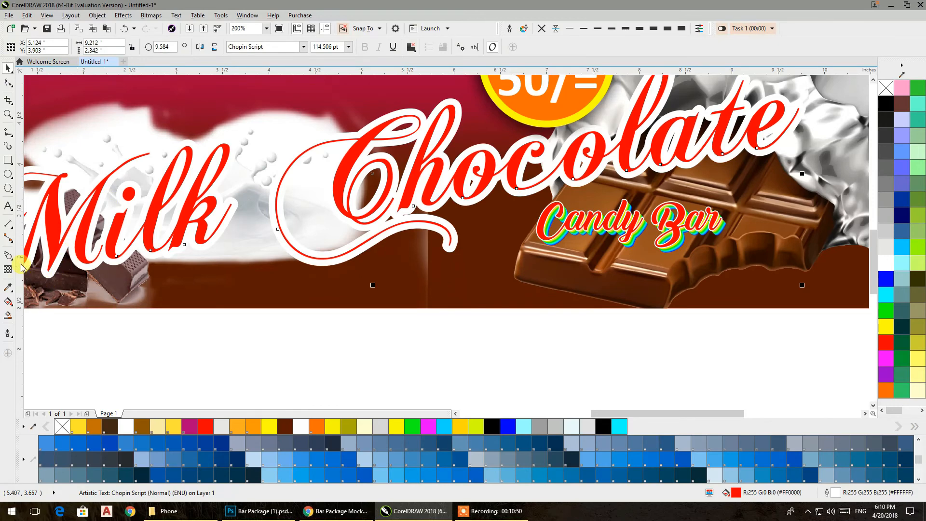
pyautogui.click(9, 301)
pyautogui.moveTo(424, 277); pyautogui.dragTo(377, 101)
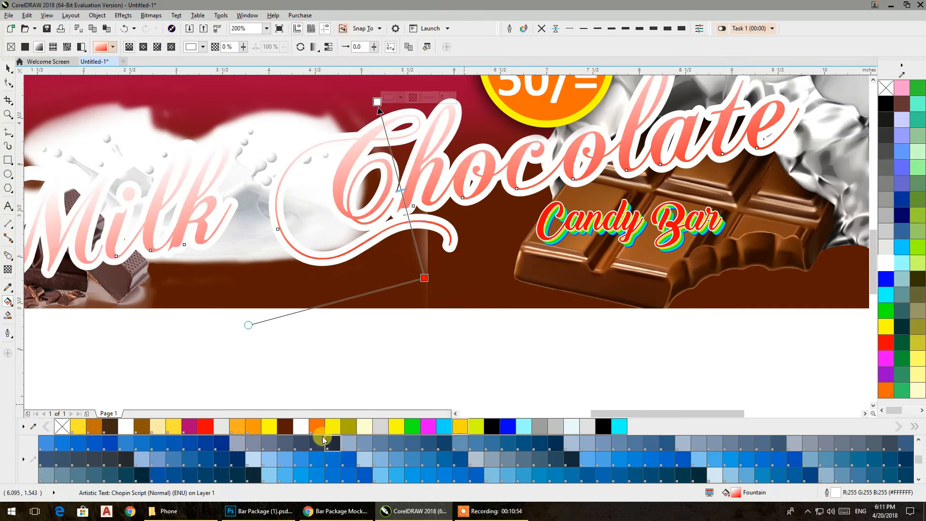
# Recolor the "Milk Chocolate" gradient from dark brown at its lower end to orange at its upper end, and shorten it from below
pyautogui.moveTo(424, 276); pyautogui.dragTo(423, 277)
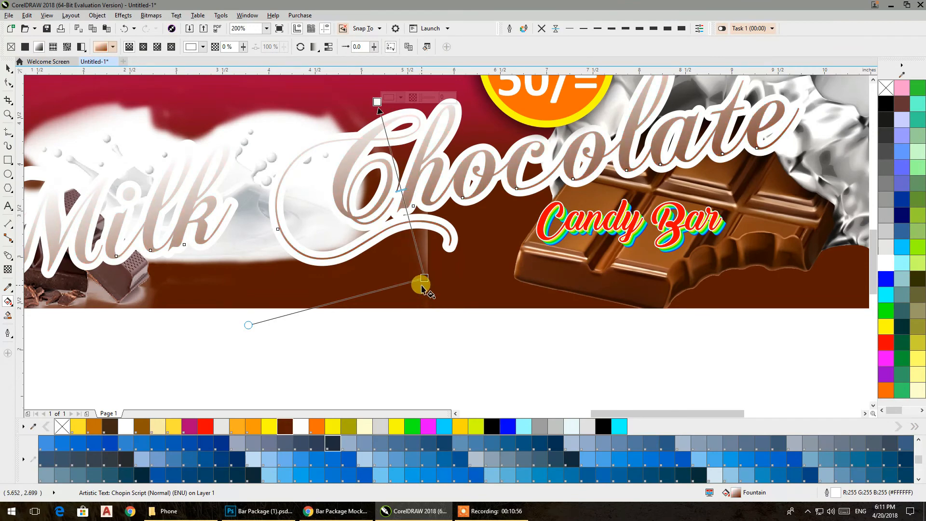
pyautogui.moveTo(318, 427); pyautogui.dragTo(377, 102)
pyautogui.click(426, 277)
pyautogui.moveTo(424, 276); pyautogui.dragTo(411, 227)
pyautogui.click(365, 126)
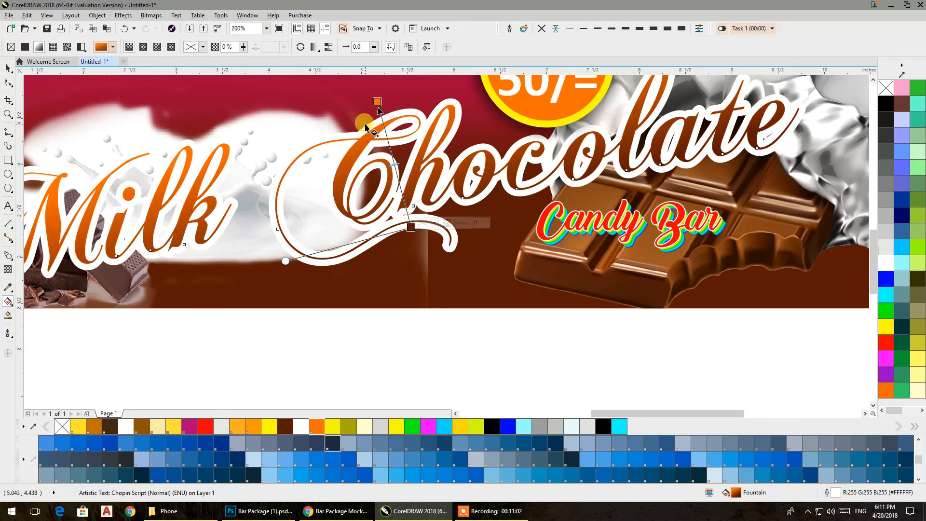
pyautogui.scroll(-2, 360, 205)
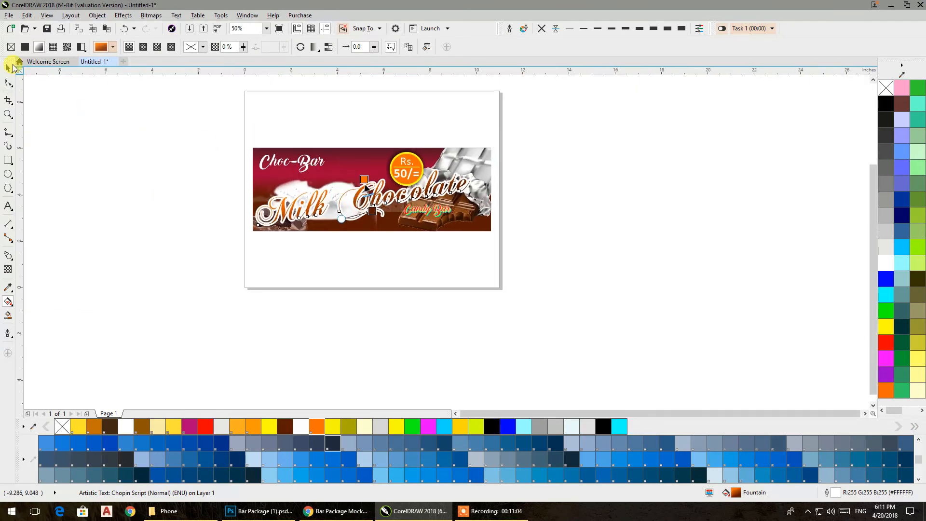
pyautogui.click(10, 66)
pyautogui.click(193, 183)
# Scale the round price badge down to about 1.26 in and break its drop shadow apart from the badge
pyautogui.scroll(2, 372, 180)
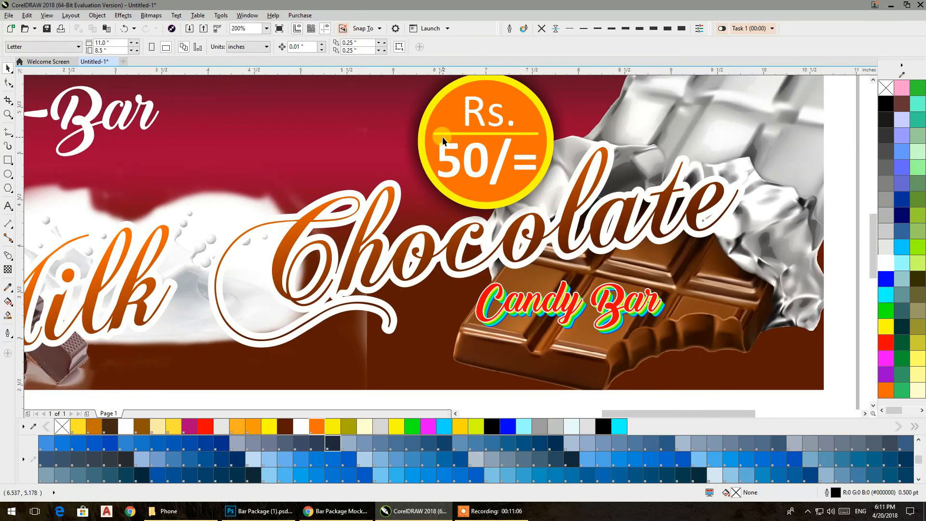
pyautogui.scroll(-1, 441, 137)
pyautogui.click(448, 177)
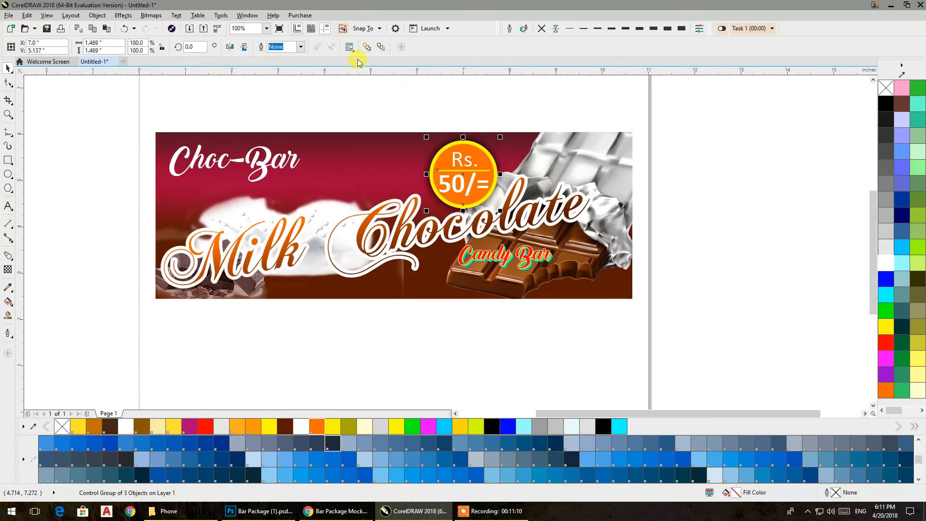
pyautogui.moveTo(524, 103); pyautogui.dragTo(423, 203)
pyautogui.click(437, 186)
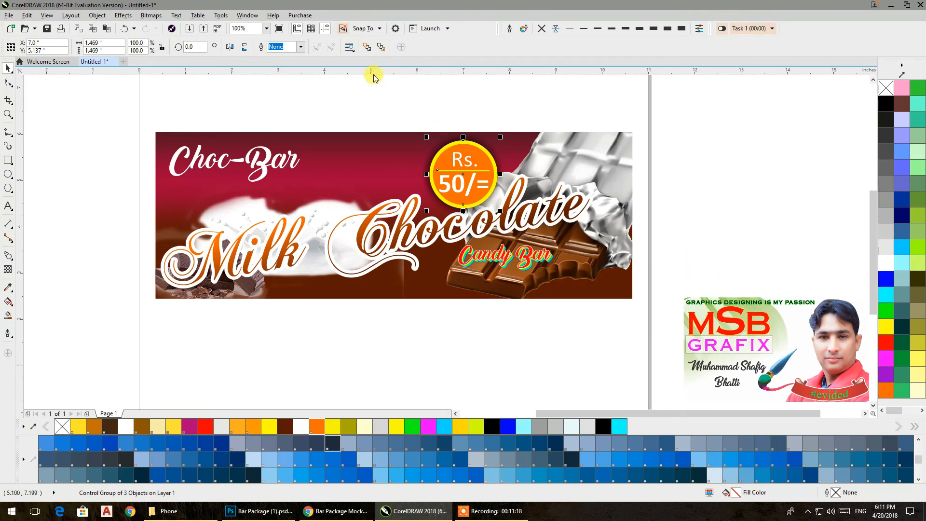
pyautogui.moveTo(347, 94); pyautogui.dragTo(517, 238)
pyautogui.moveTo(507, 132); pyautogui.dragTo(495, 132)
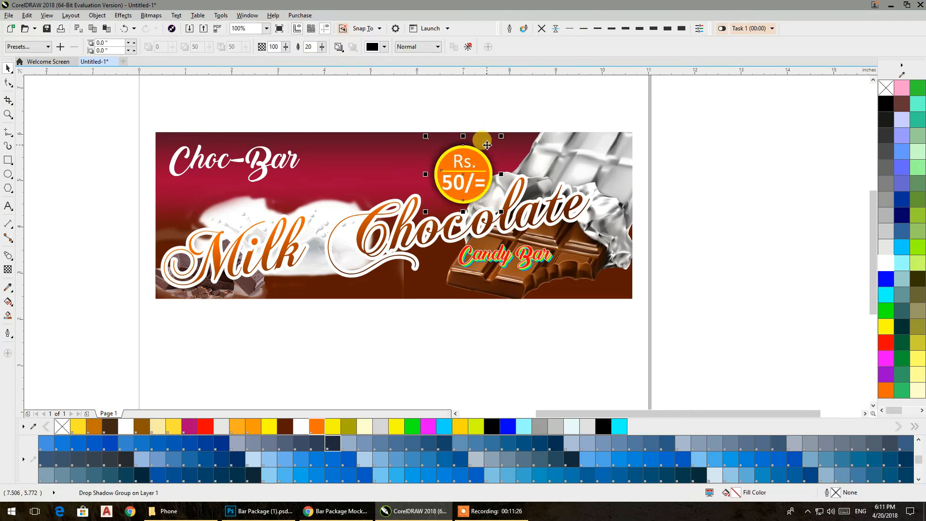
pyautogui.hotkey('ctrl', 'k')
pyautogui.click(507, 99)
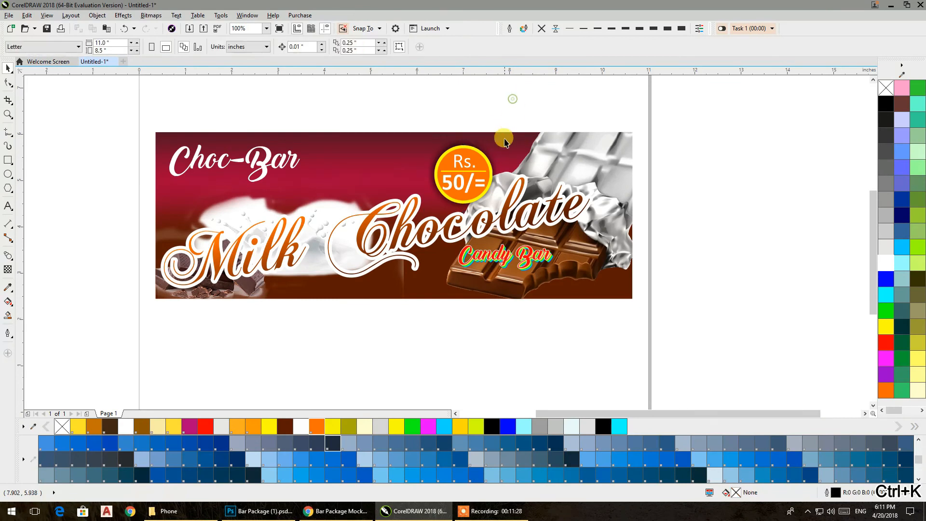
# Fill the badge's "Rs. 50/=" lettering and dividing line with black
pyautogui.click(467, 166)
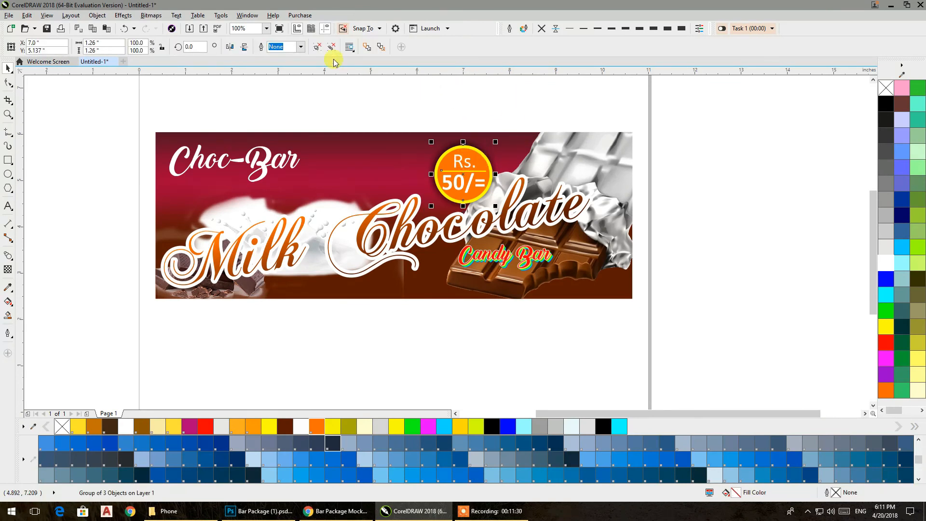
pyautogui.moveTo(543, 94); pyautogui.dragTo(420, 203)
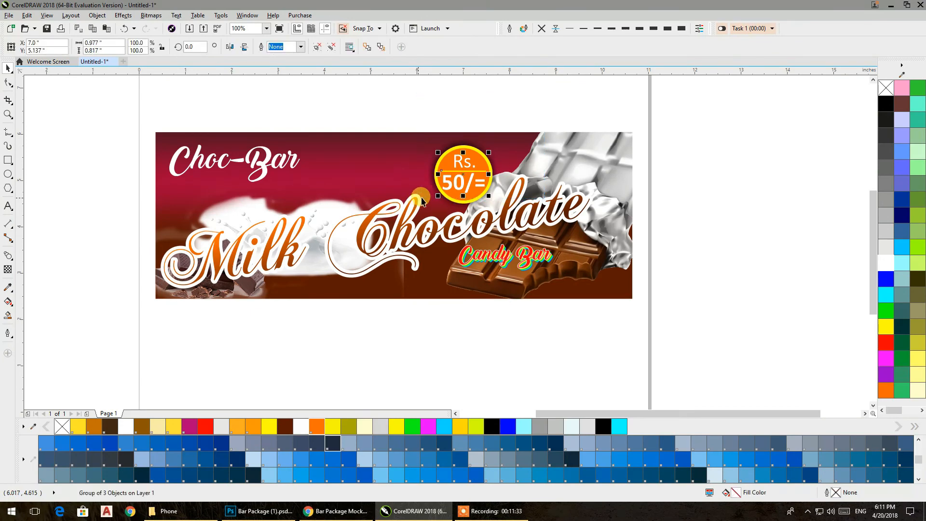
pyautogui.click(887, 103)
pyautogui.click(750, 121)
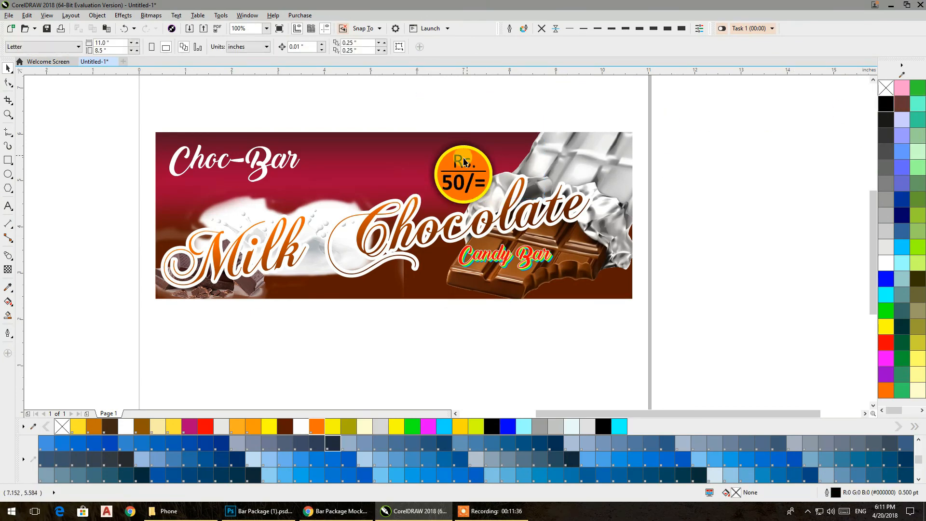
pyautogui.scroll(3, 464, 161)
pyautogui.scroll(-3, 463, 166)
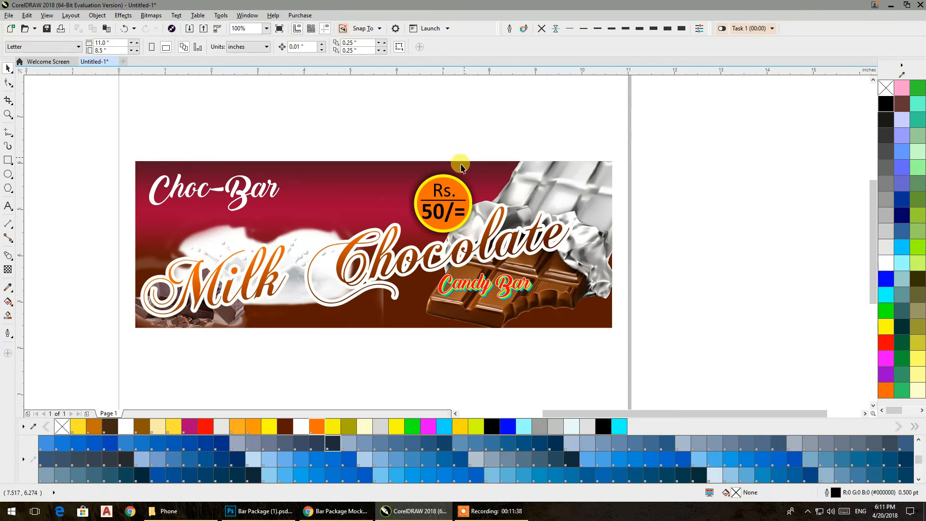
# Give the badge's price lettering and dividing line a 1.0 pt white outline placed behind the fill
pyautogui.scroll(1, 461, 166)
pyautogui.click(359, 275)
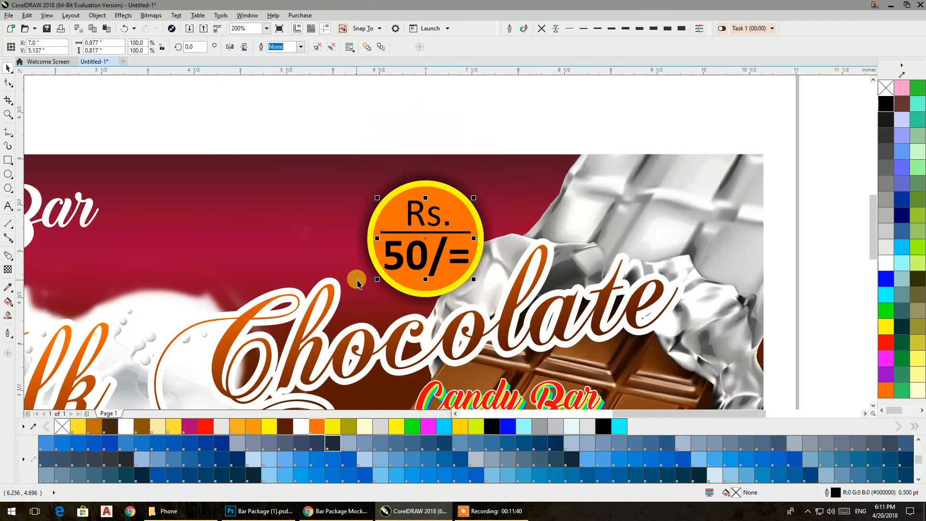
pyautogui.rightClick(886, 263)
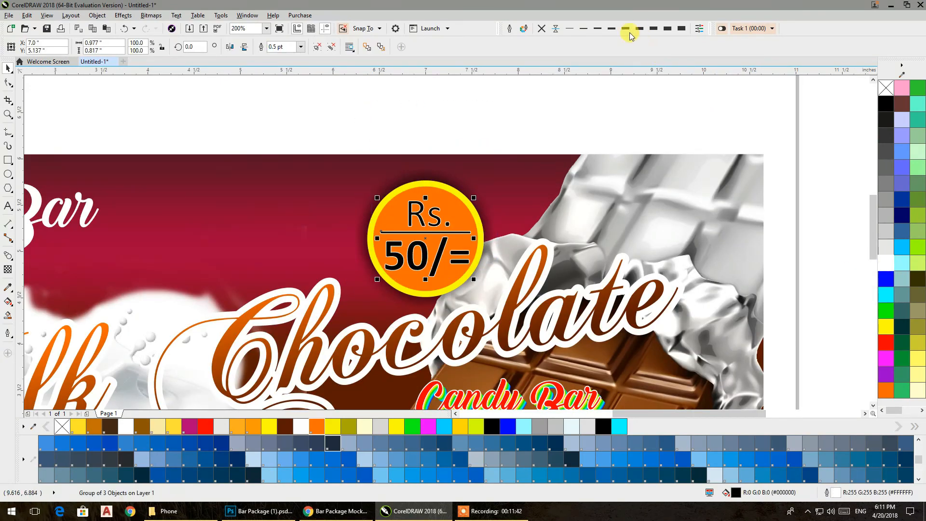
pyautogui.click(597, 29)
pyautogui.click(509, 29)
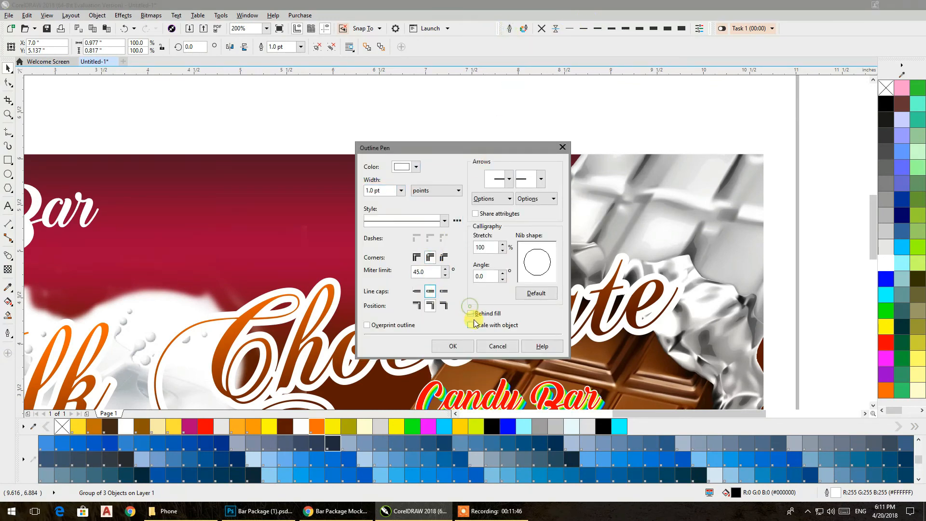
pyautogui.click(433, 345)
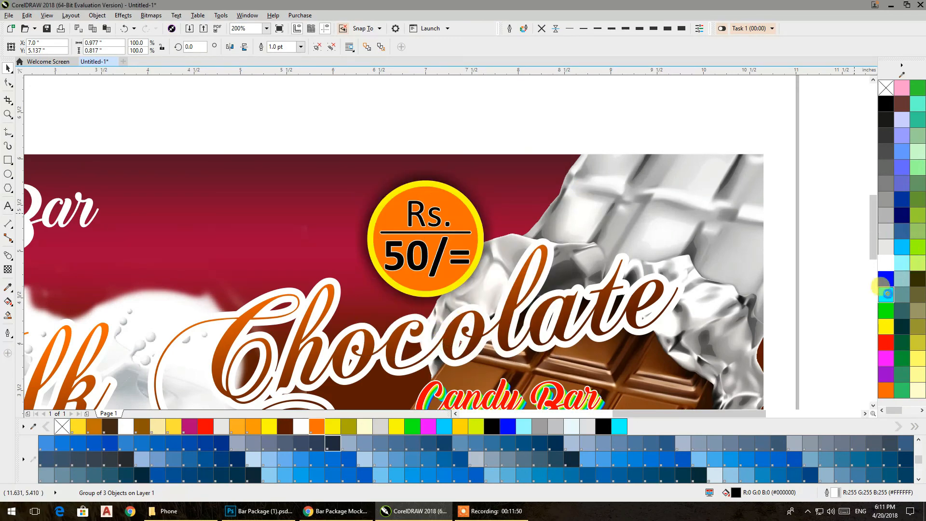
# Try a cyan outline with red and magenta fills on the price lettering, and return it to black with a white outline
pyautogui.rightClick(889, 294)
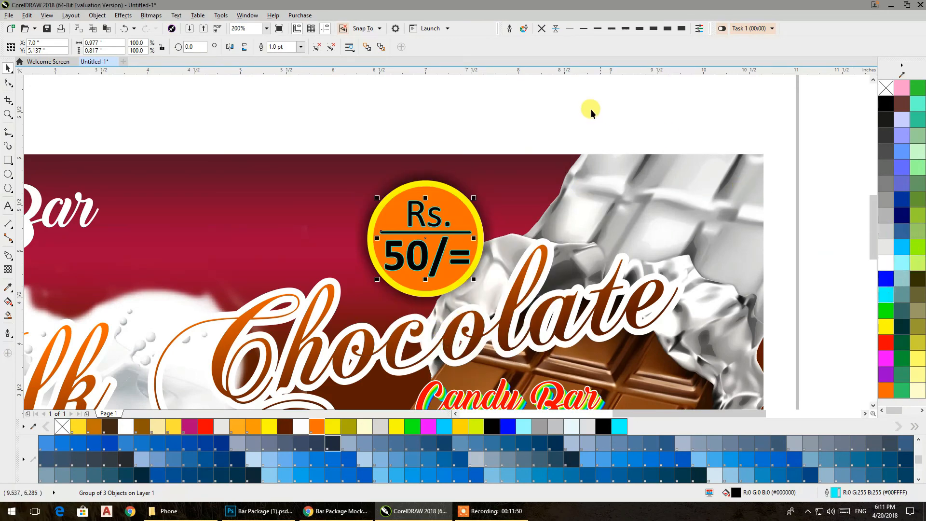
pyautogui.click(881, 265)
pyautogui.click(887, 104)
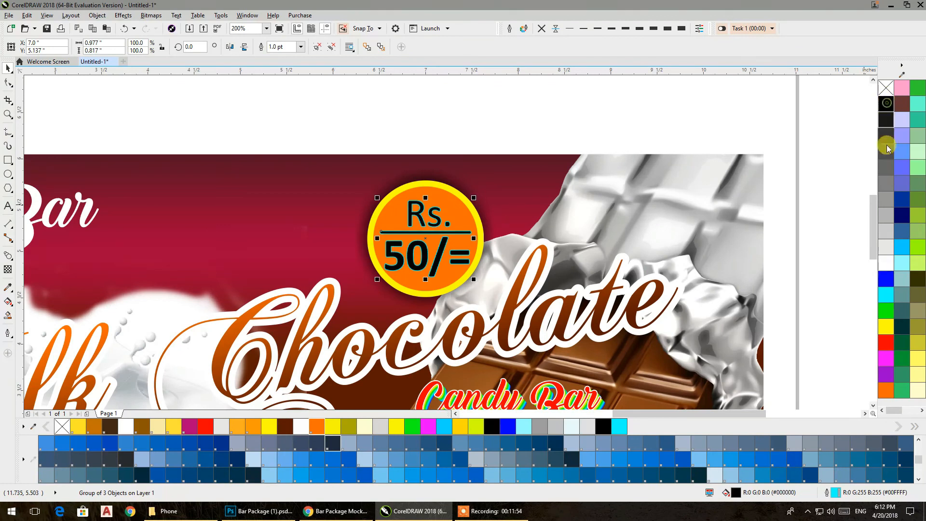
pyautogui.click(886, 343)
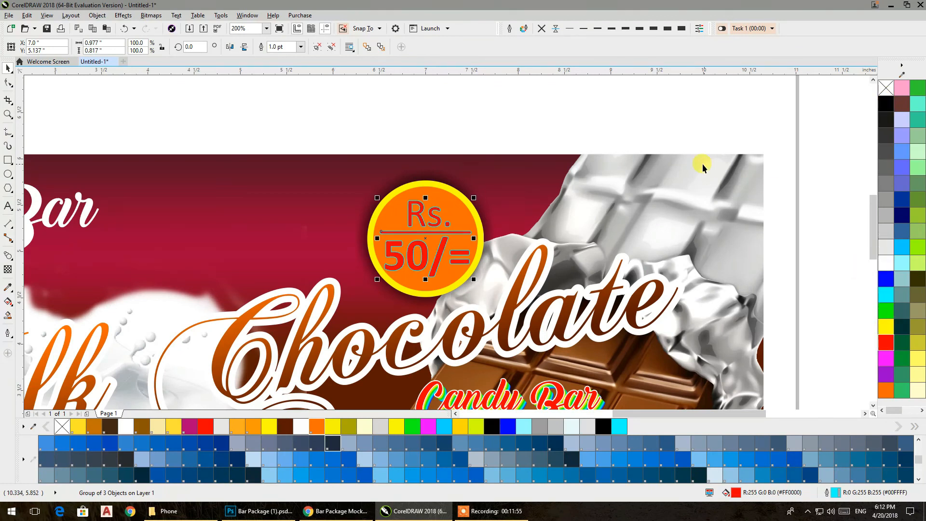
pyautogui.click(886, 357)
pyautogui.rightClick(886, 263)
pyautogui.click(882, 109)
# Group all the objects of the wrapper design together
pyautogui.click(722, 115)
pyautogui.scroll(-2, 722, 115)
pyautogui.moveTo(722, 164); pyautogui.dragTo(589, 229)
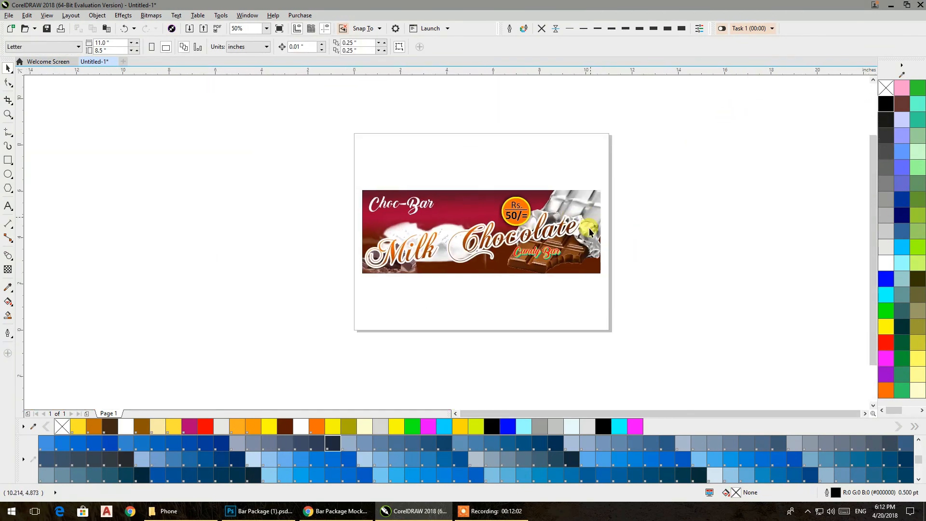
pyautogui.hotkey('ctrl', 'a')
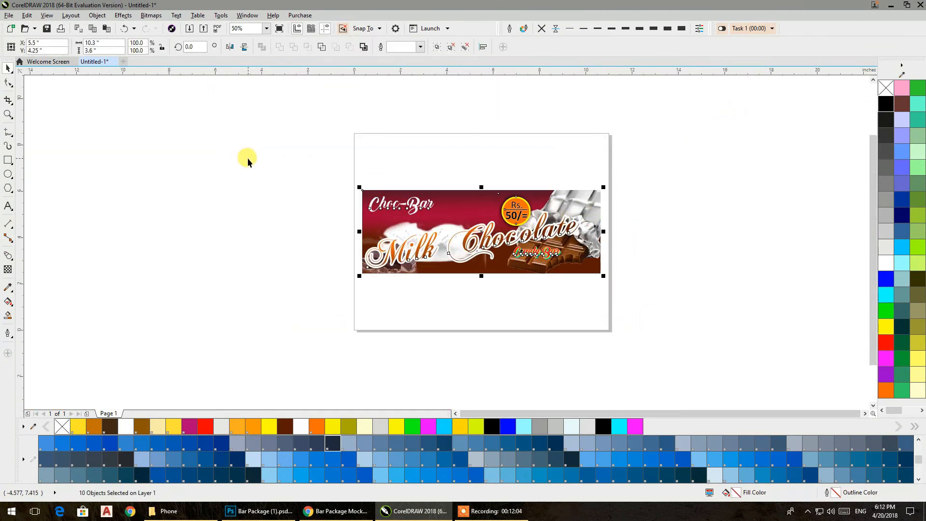
pyautogui.hotkey('ctrl', 'g')
pyautogui.click(312, 177)
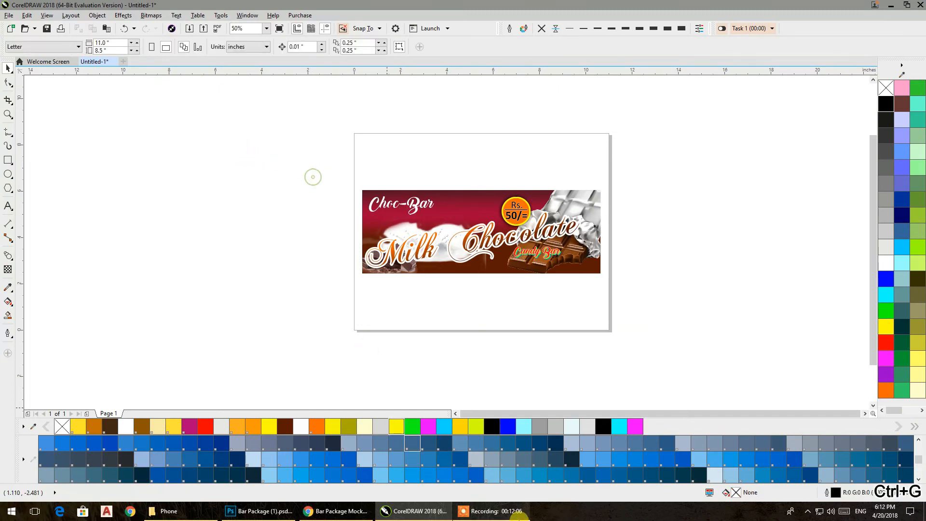
pyautogui.click(517, 512)
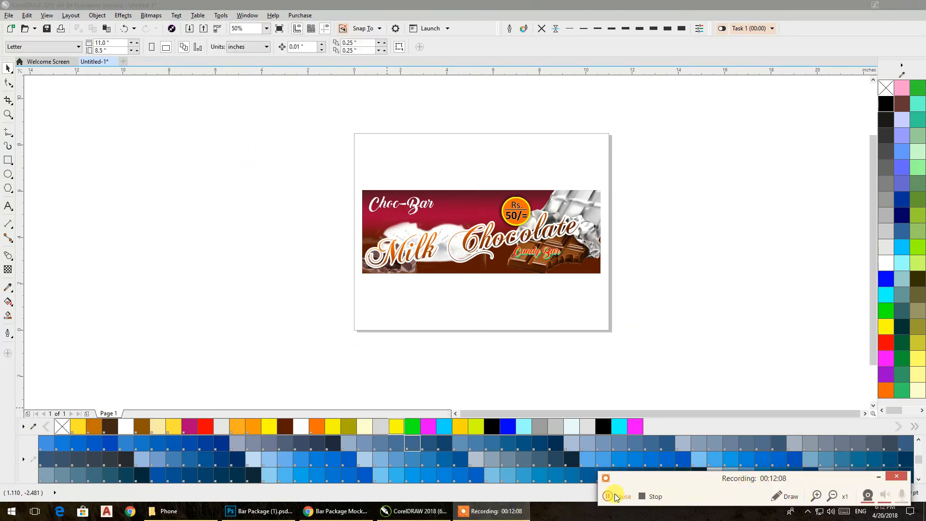
pyautogui.click(617, 497)
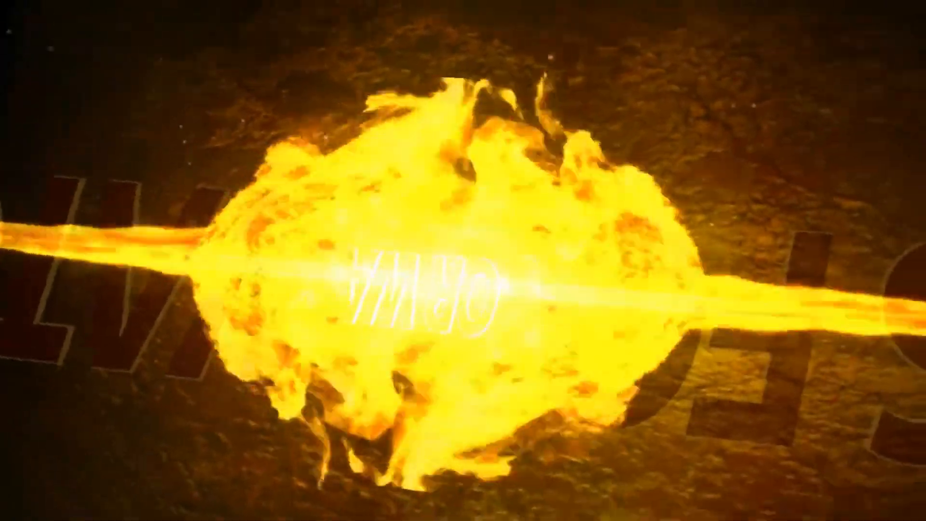